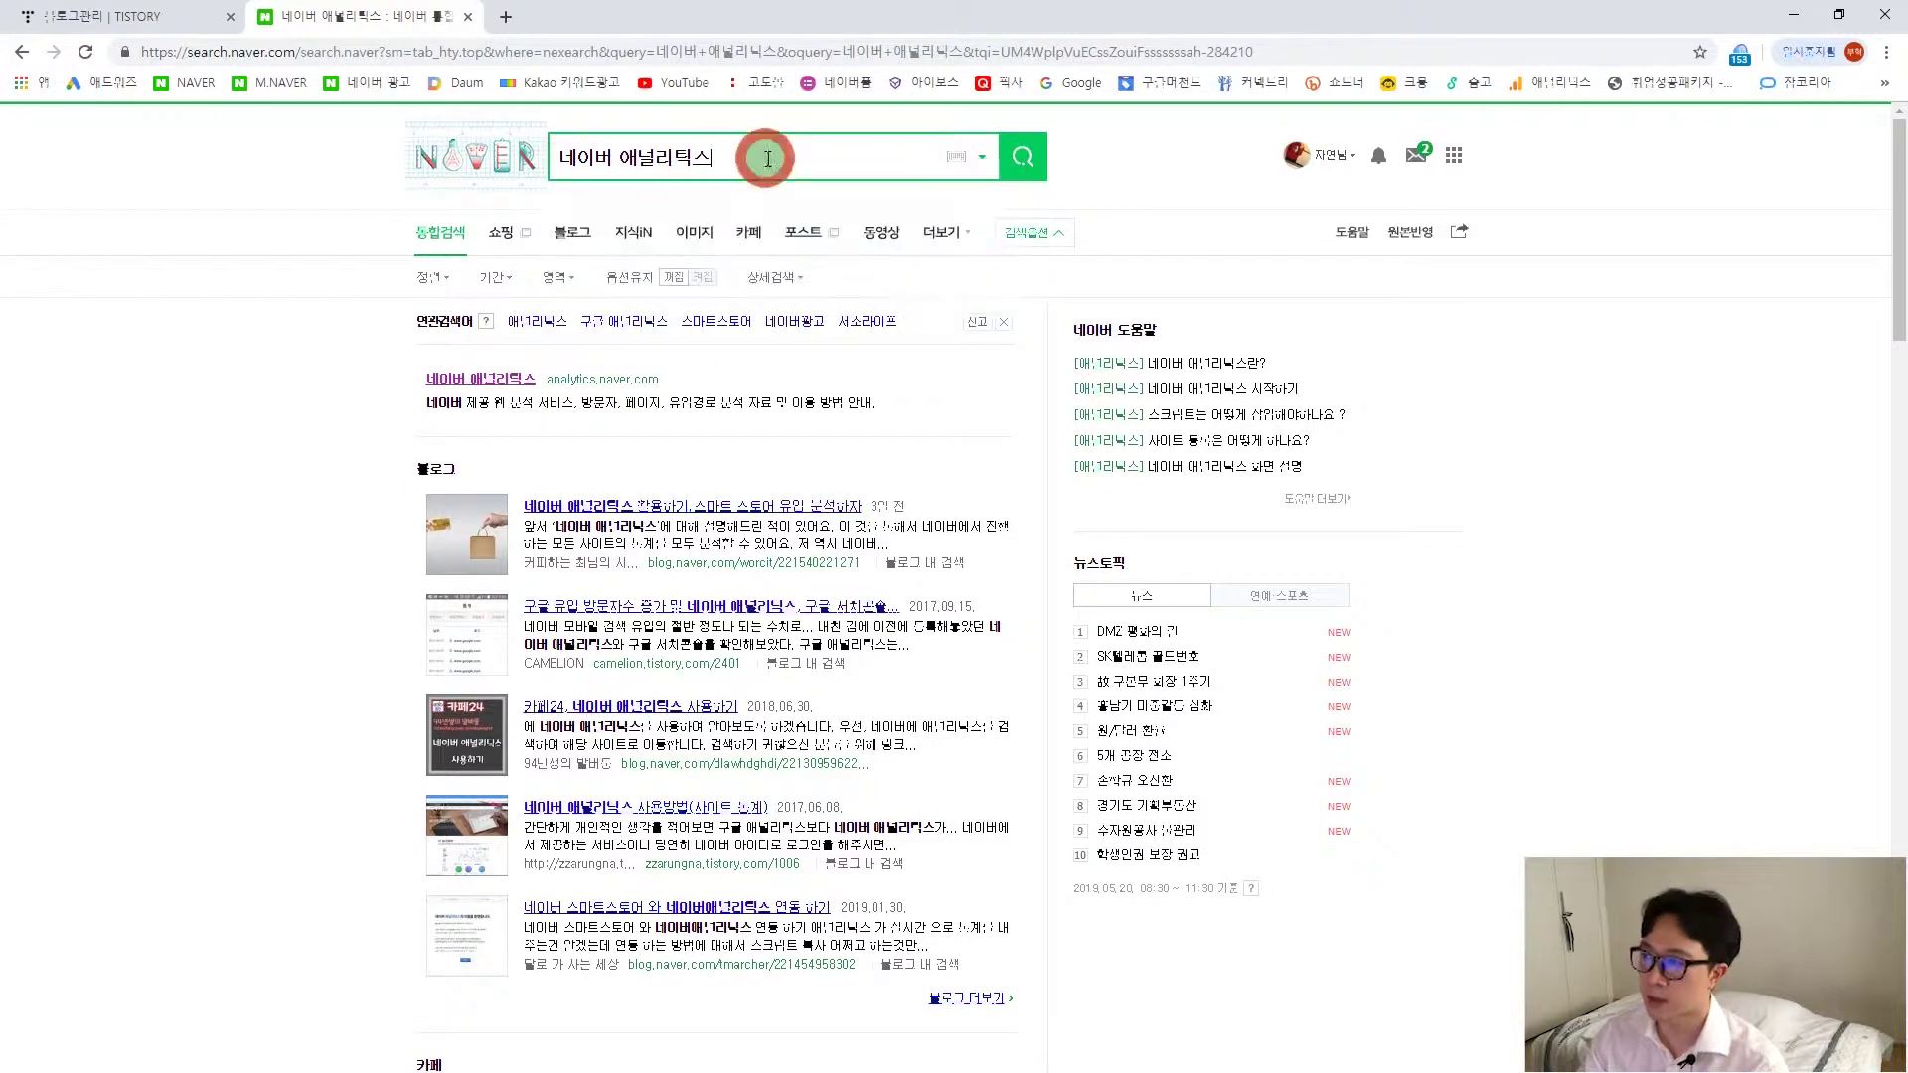
Search Naver for 네이버 애널리틱스, open the Naver Analytics site and enter its statistics dashboard.
left_click_drag(768, 159, 473, 157)
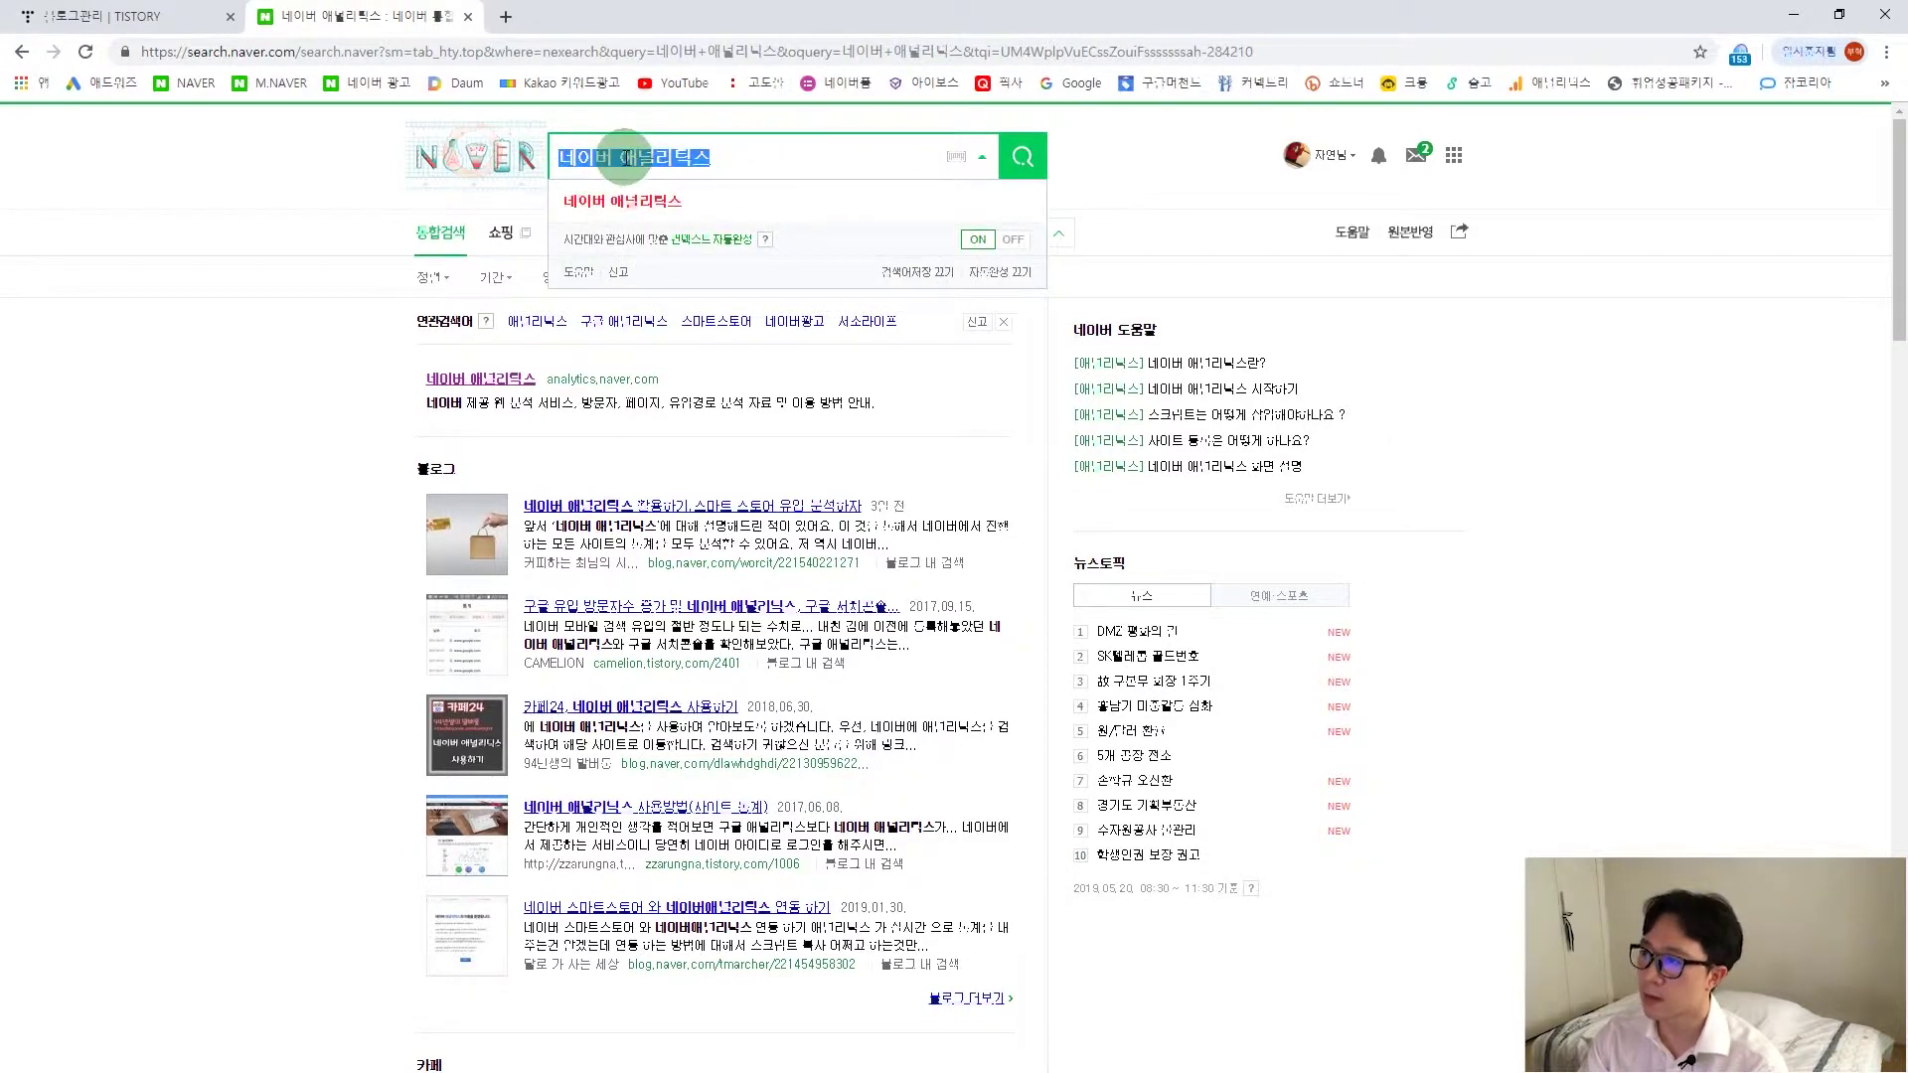
left_click(1026, 167)
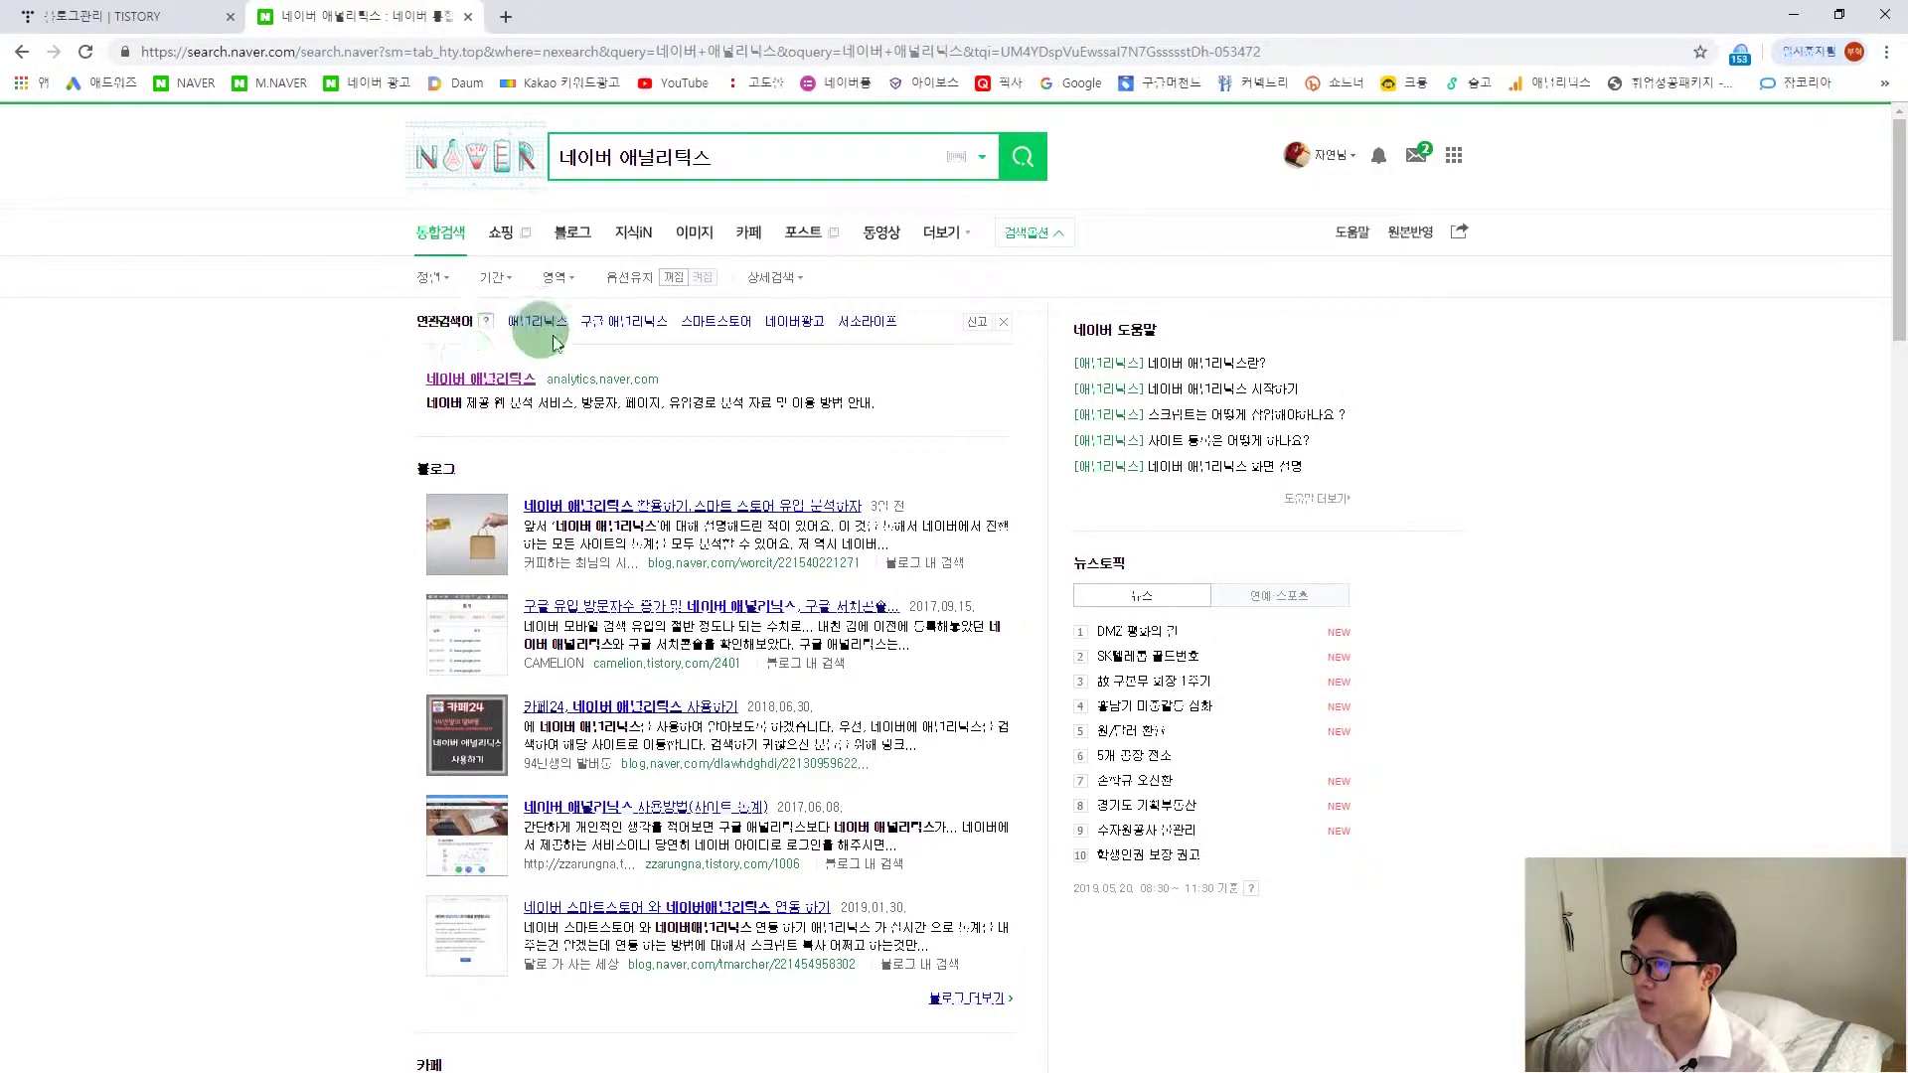
left_click(492, 381)
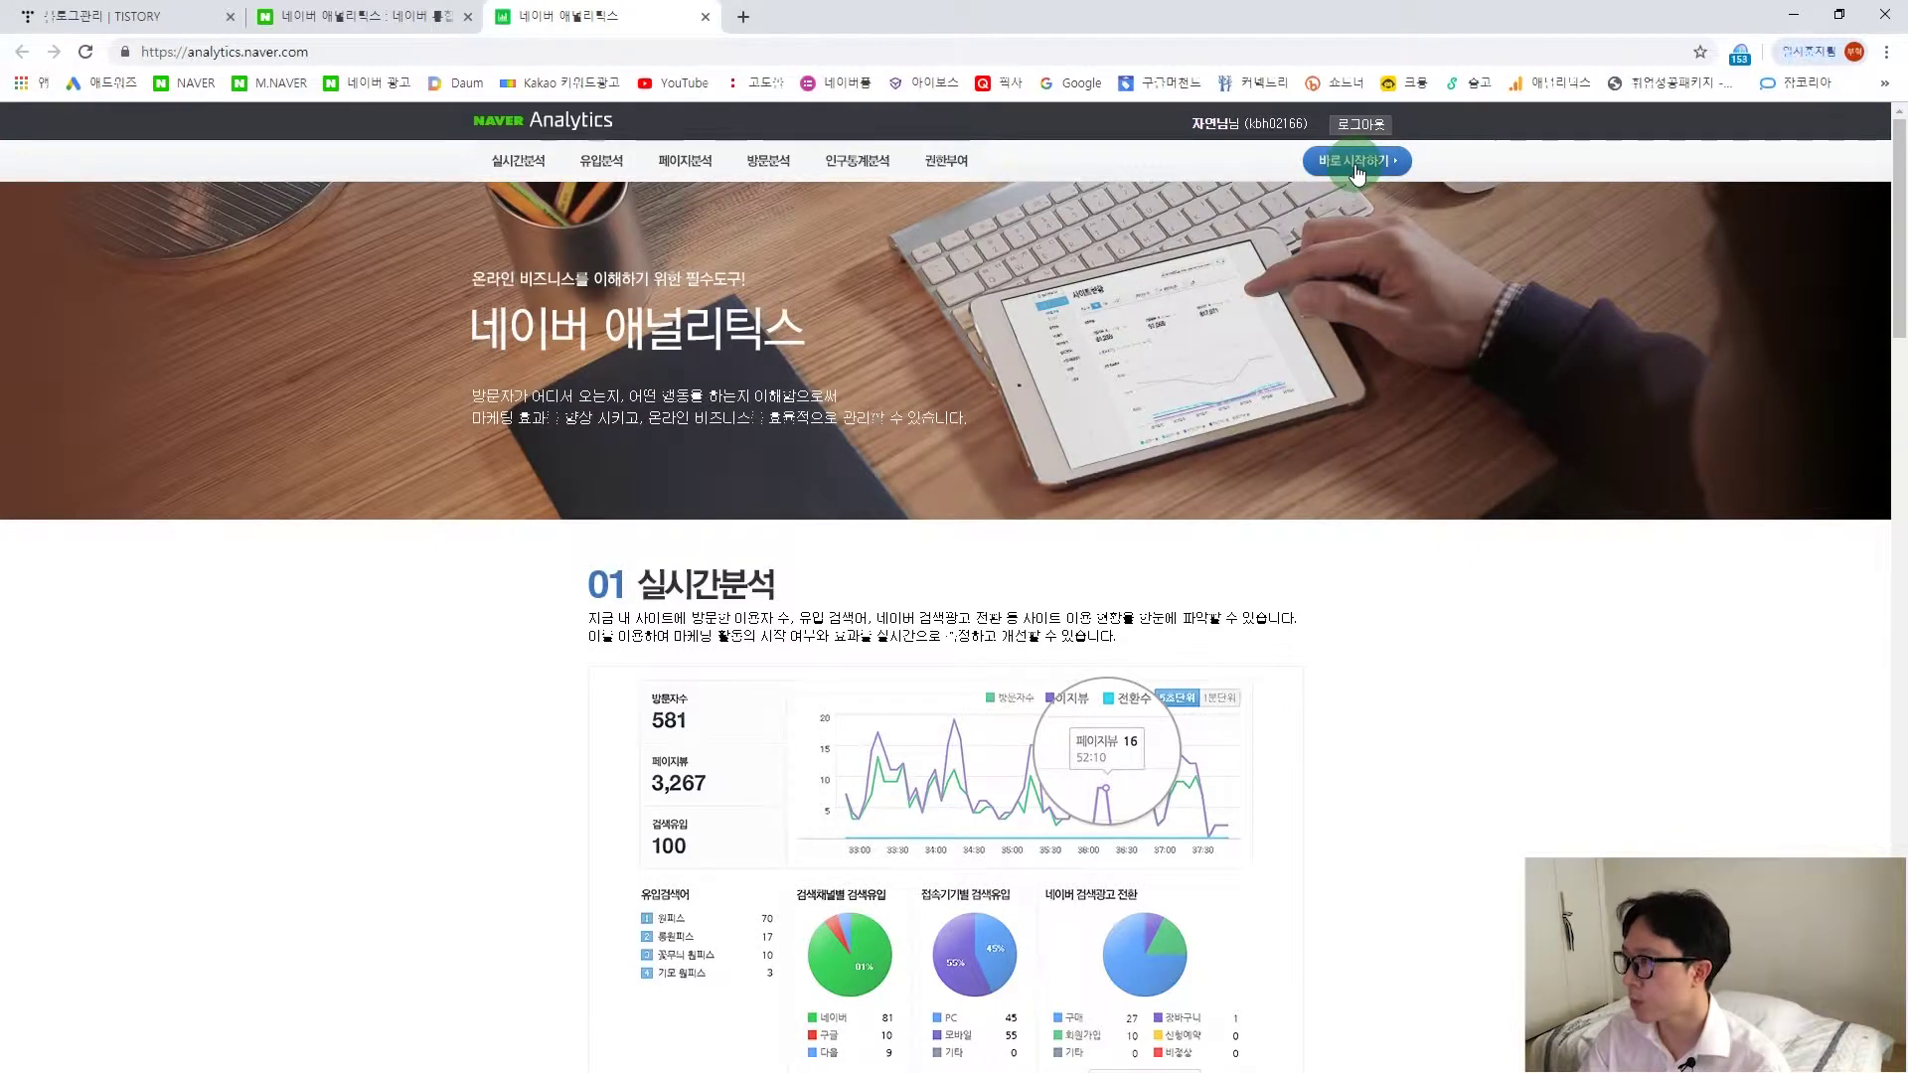
left_click(1358, 171)
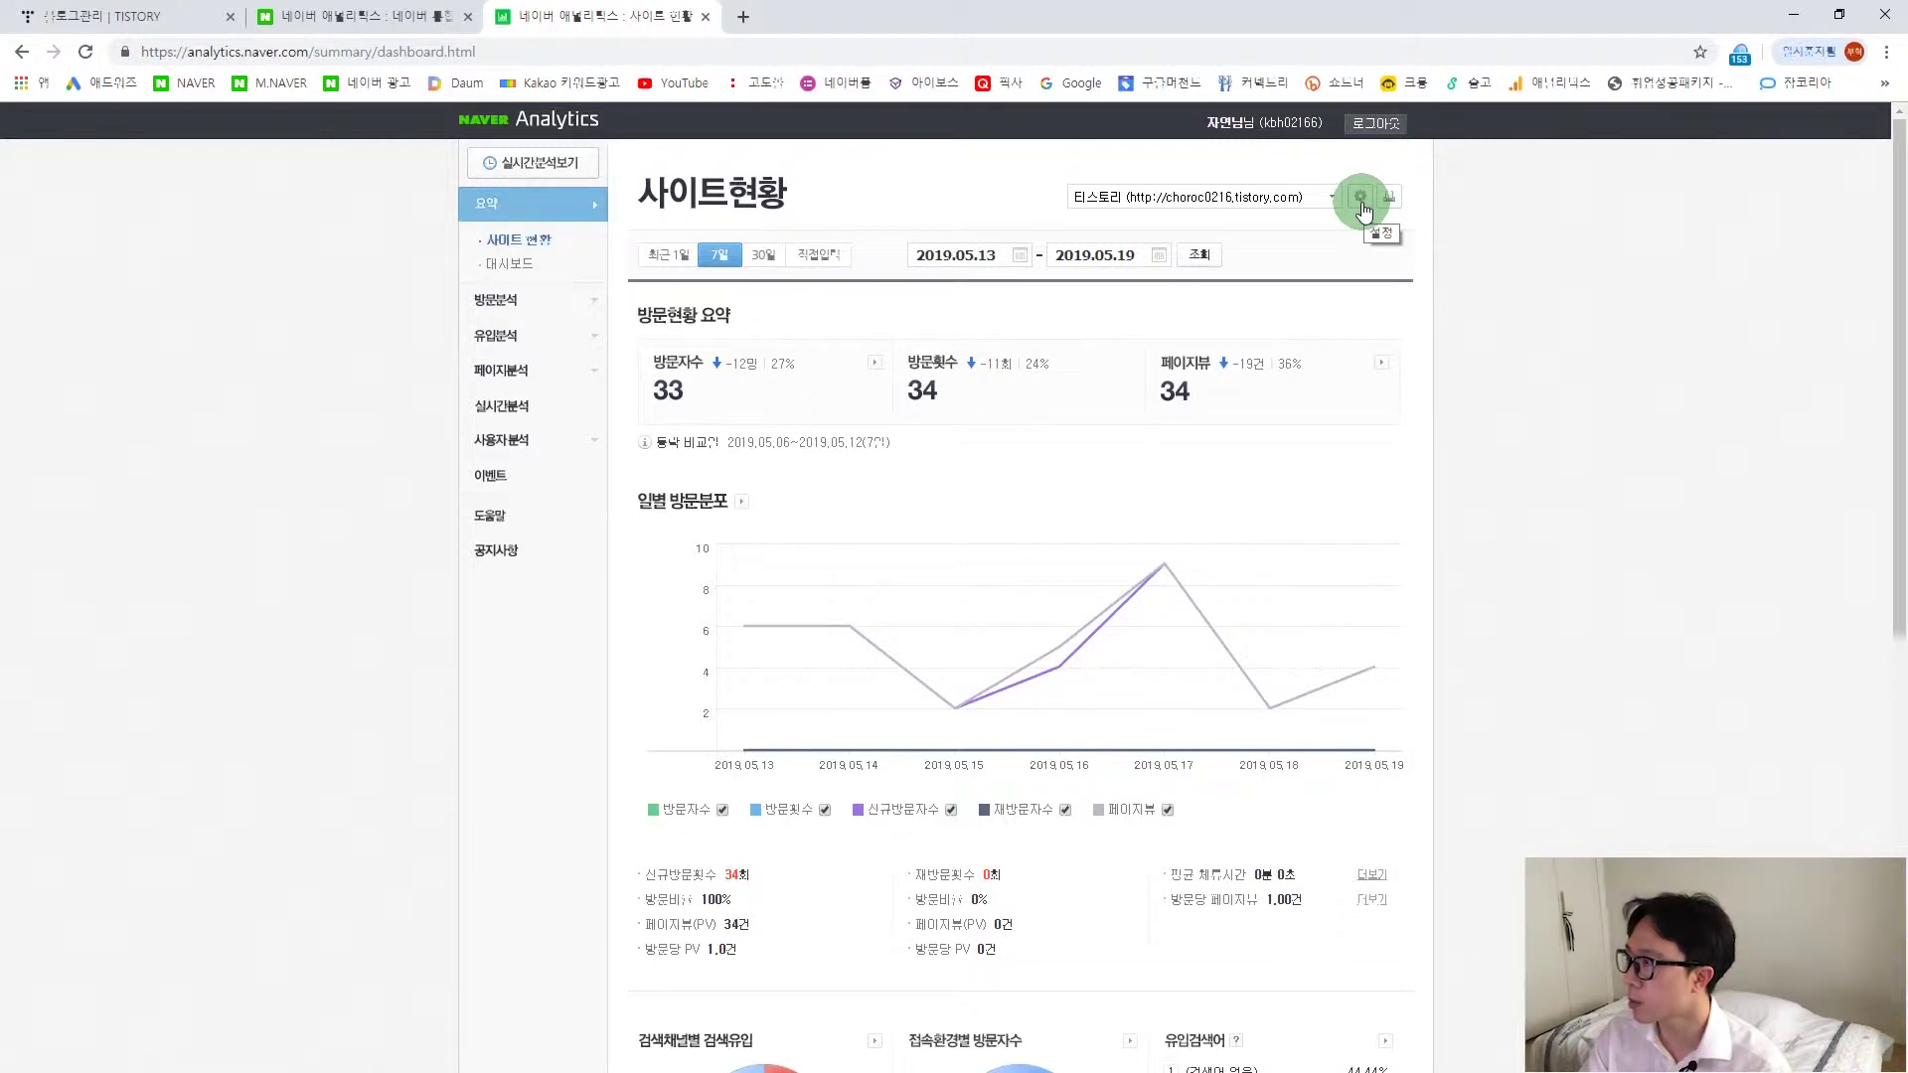
Go to the site management settings in Naver Analytics and start a new site registration.
left_click(1361, 203)
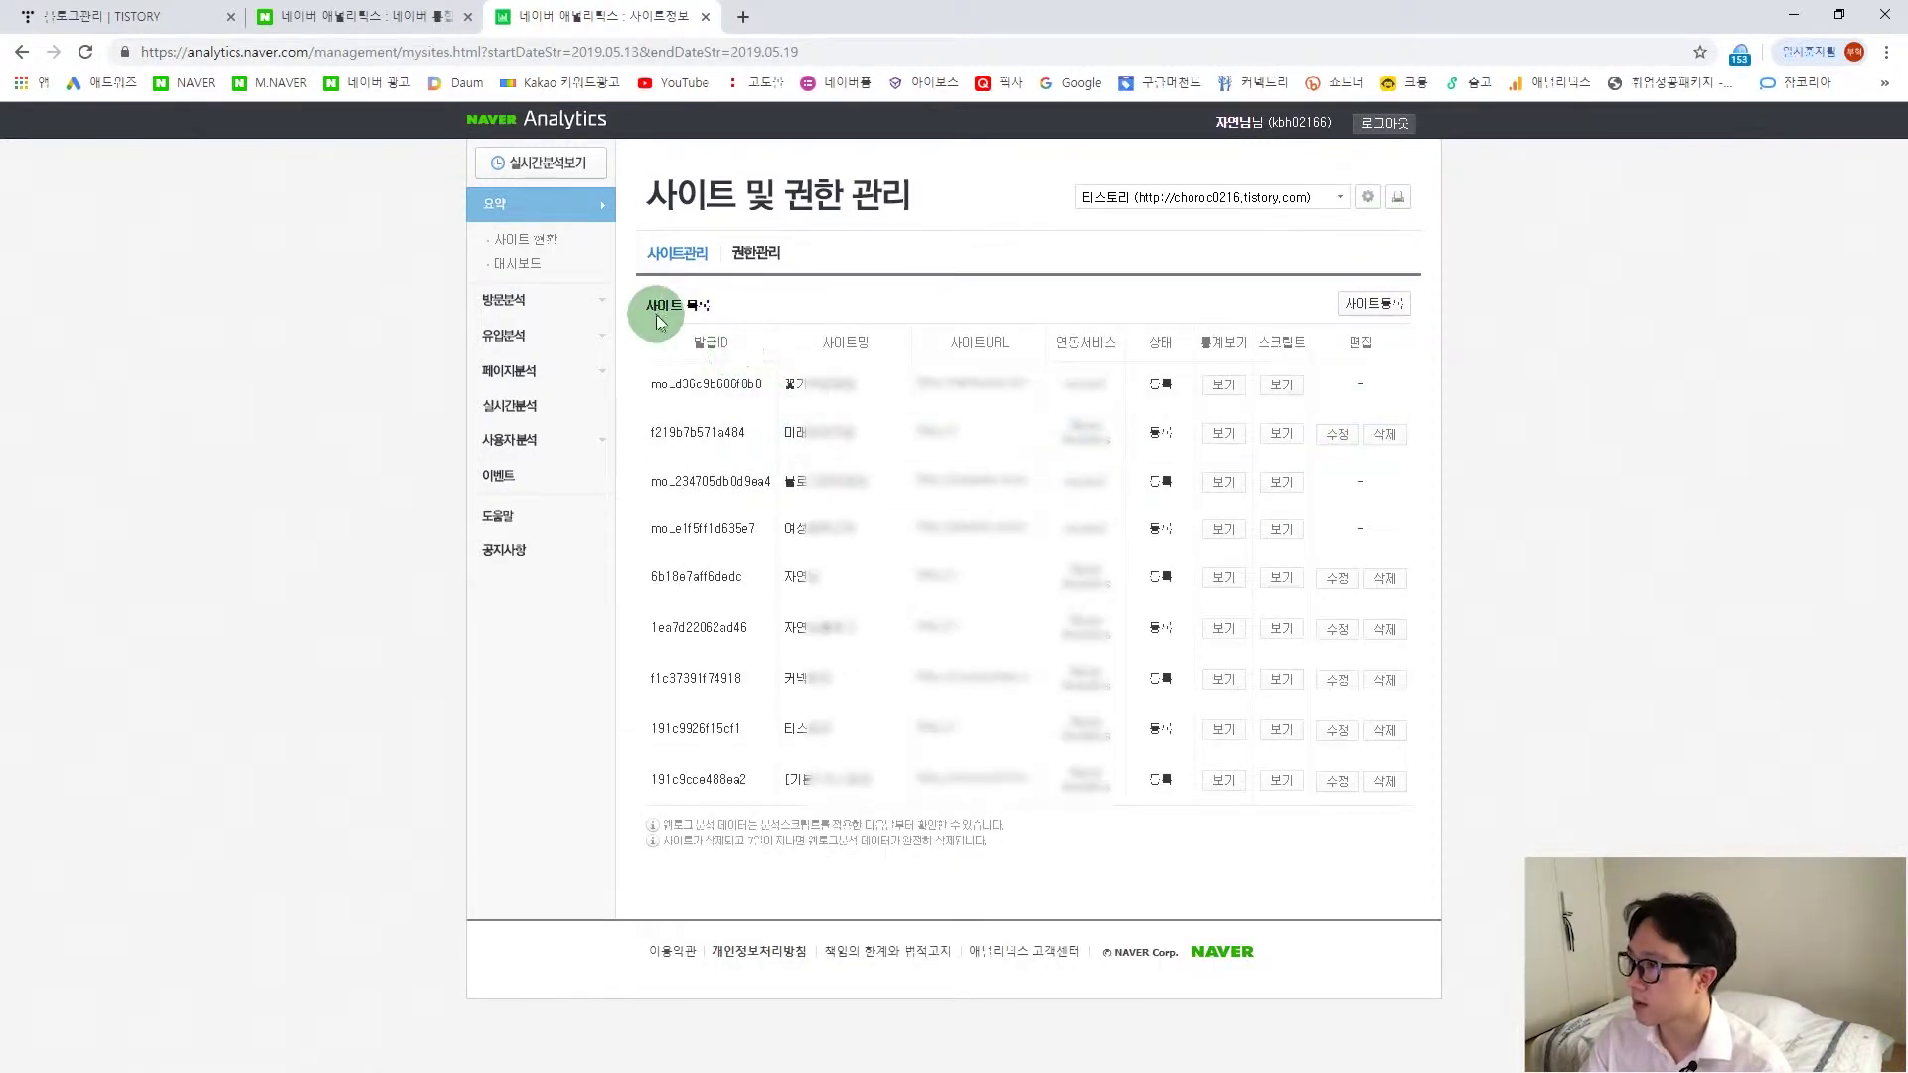
left_click_drag(652, 309, 707, 308)
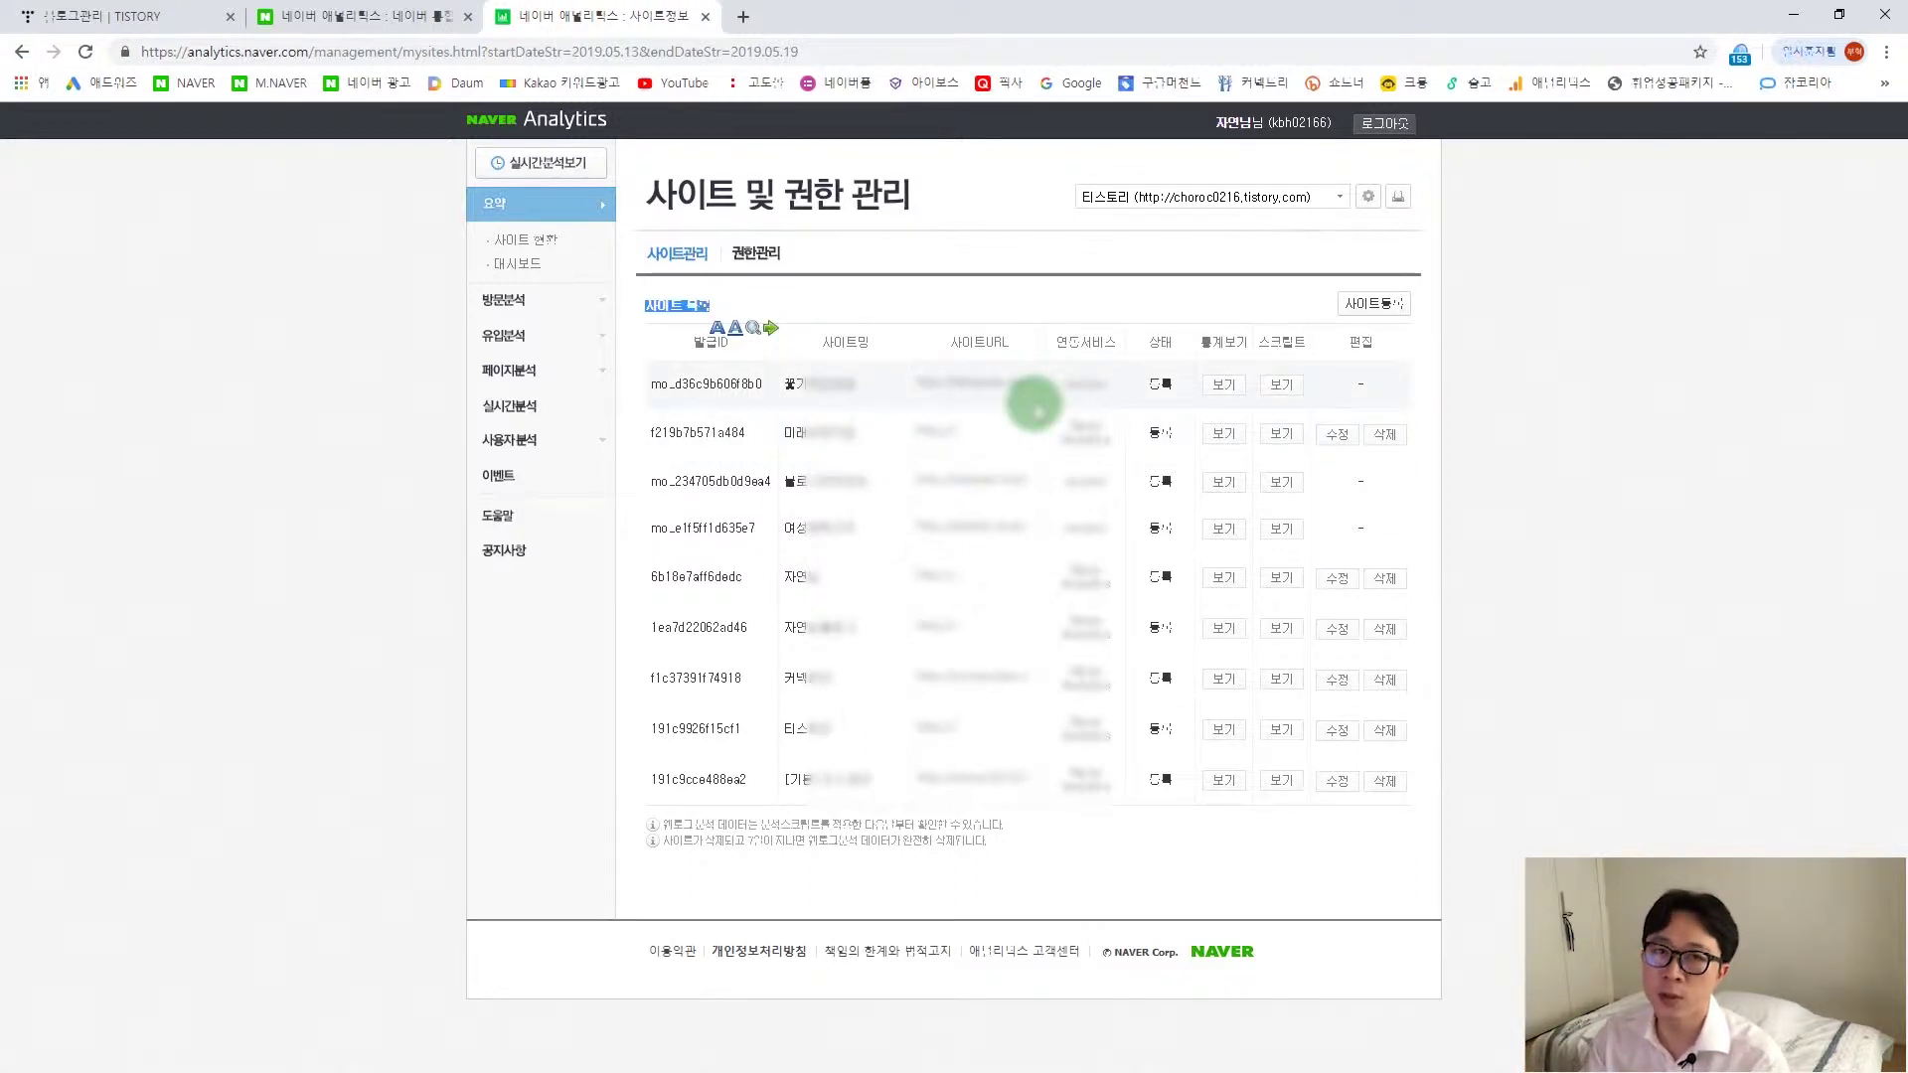
left_click(1387, 305)
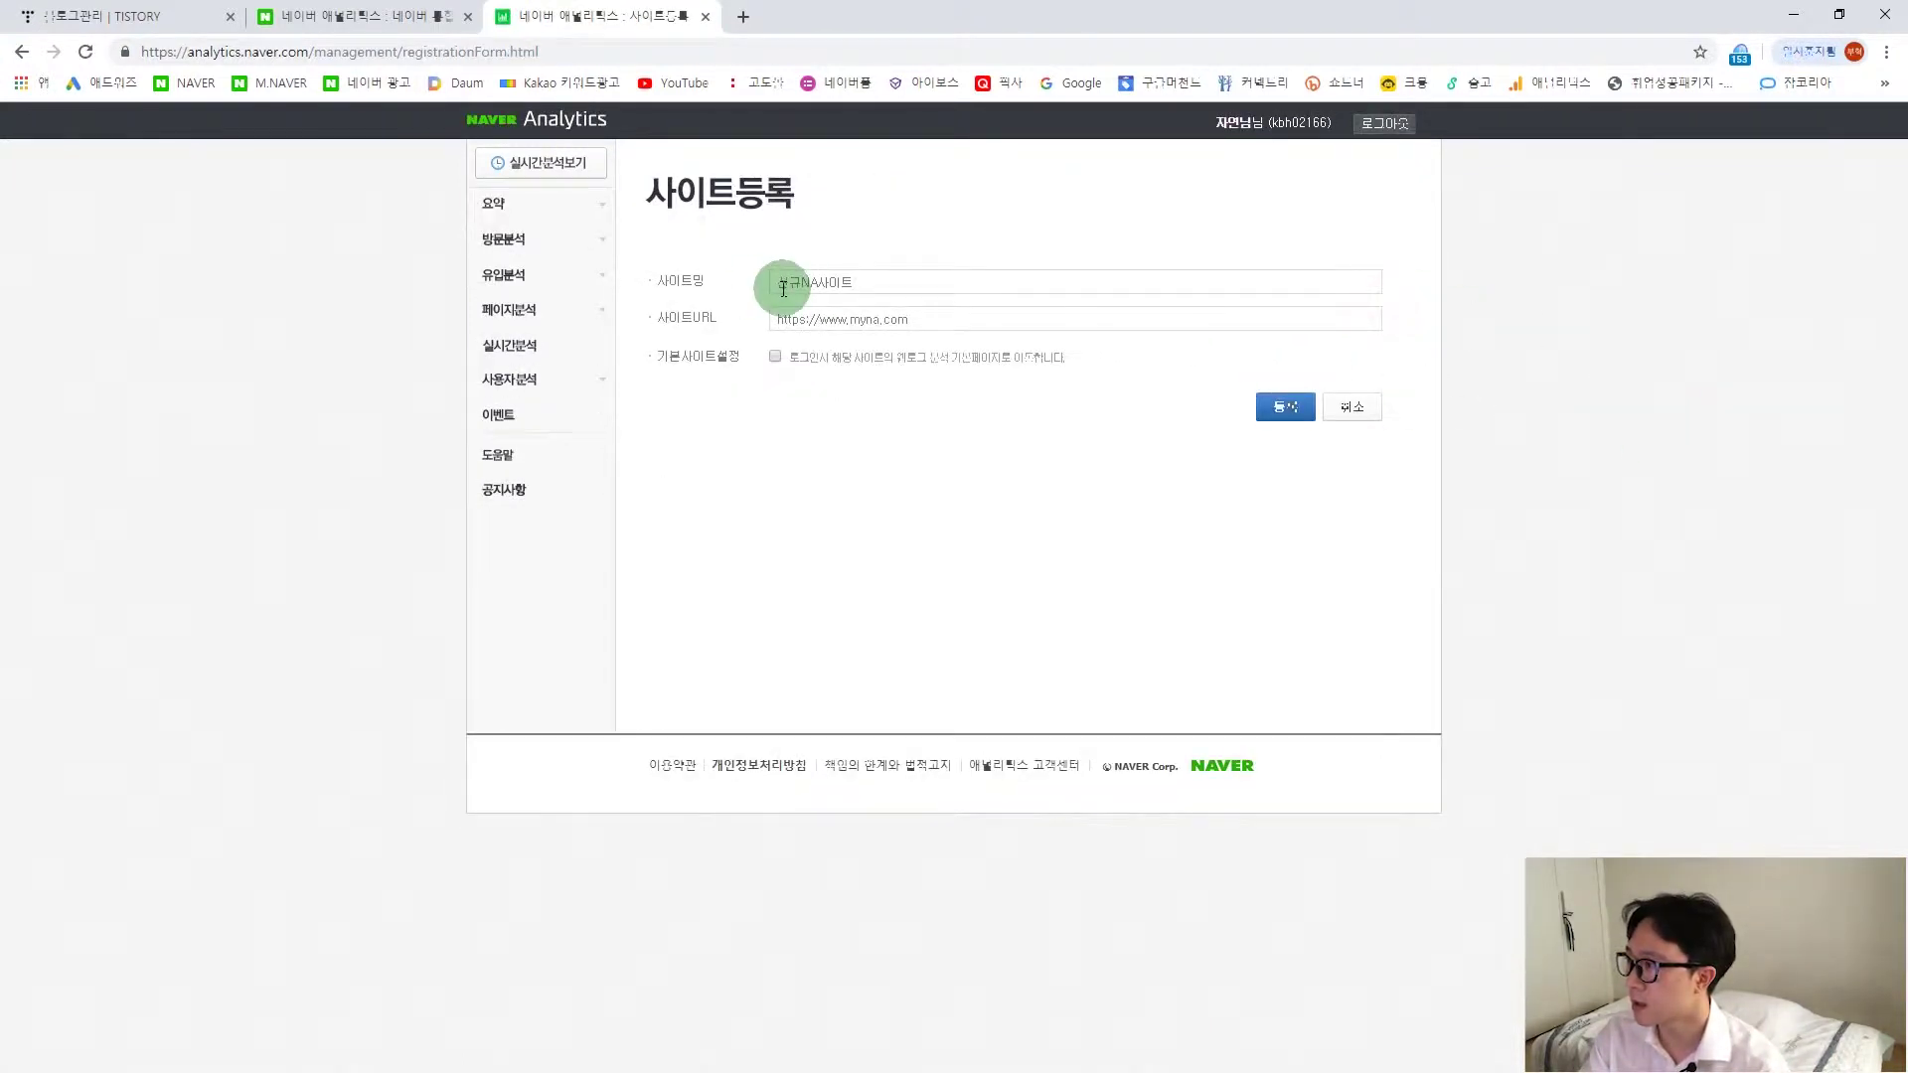
Enter 커넥트리 as the site name and connectree.shopby.co.kr as the site URL, without the trailing slash.
left_click(833, 283)
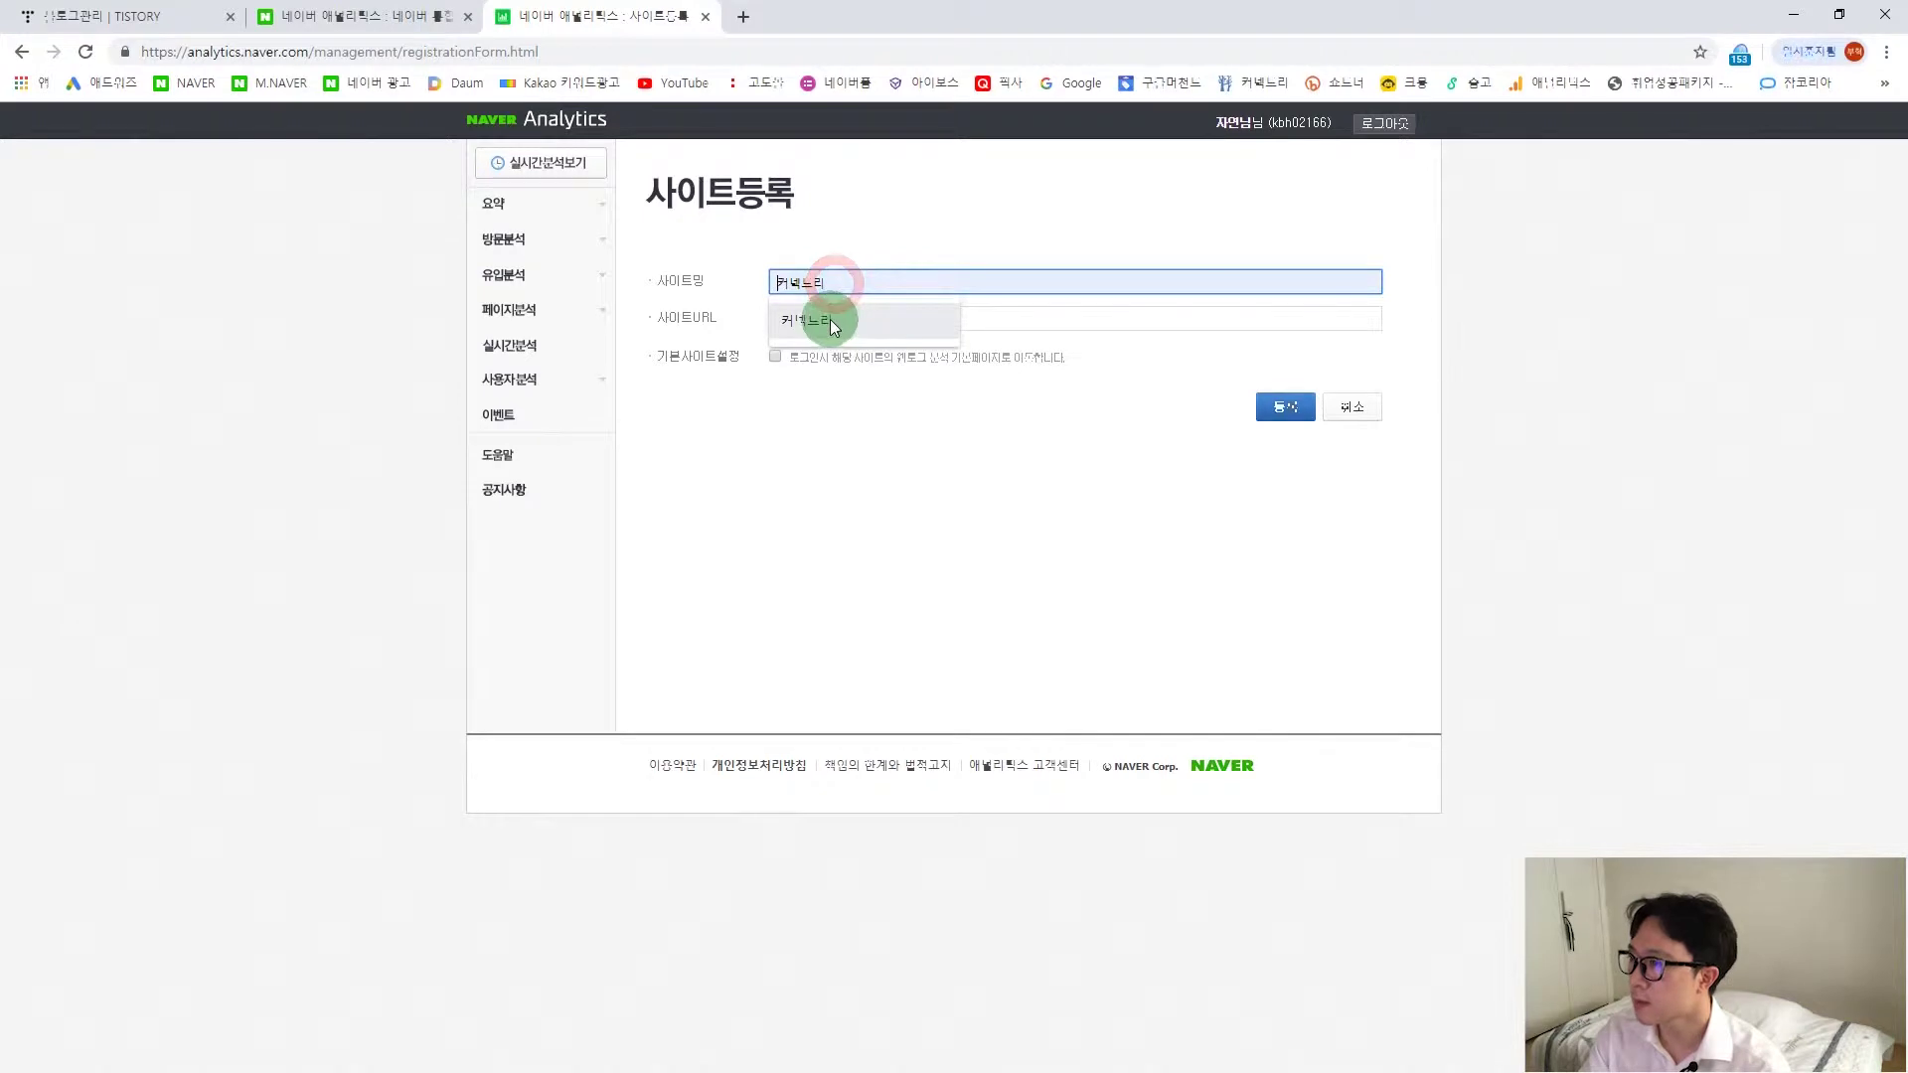
left_click(830, 319)
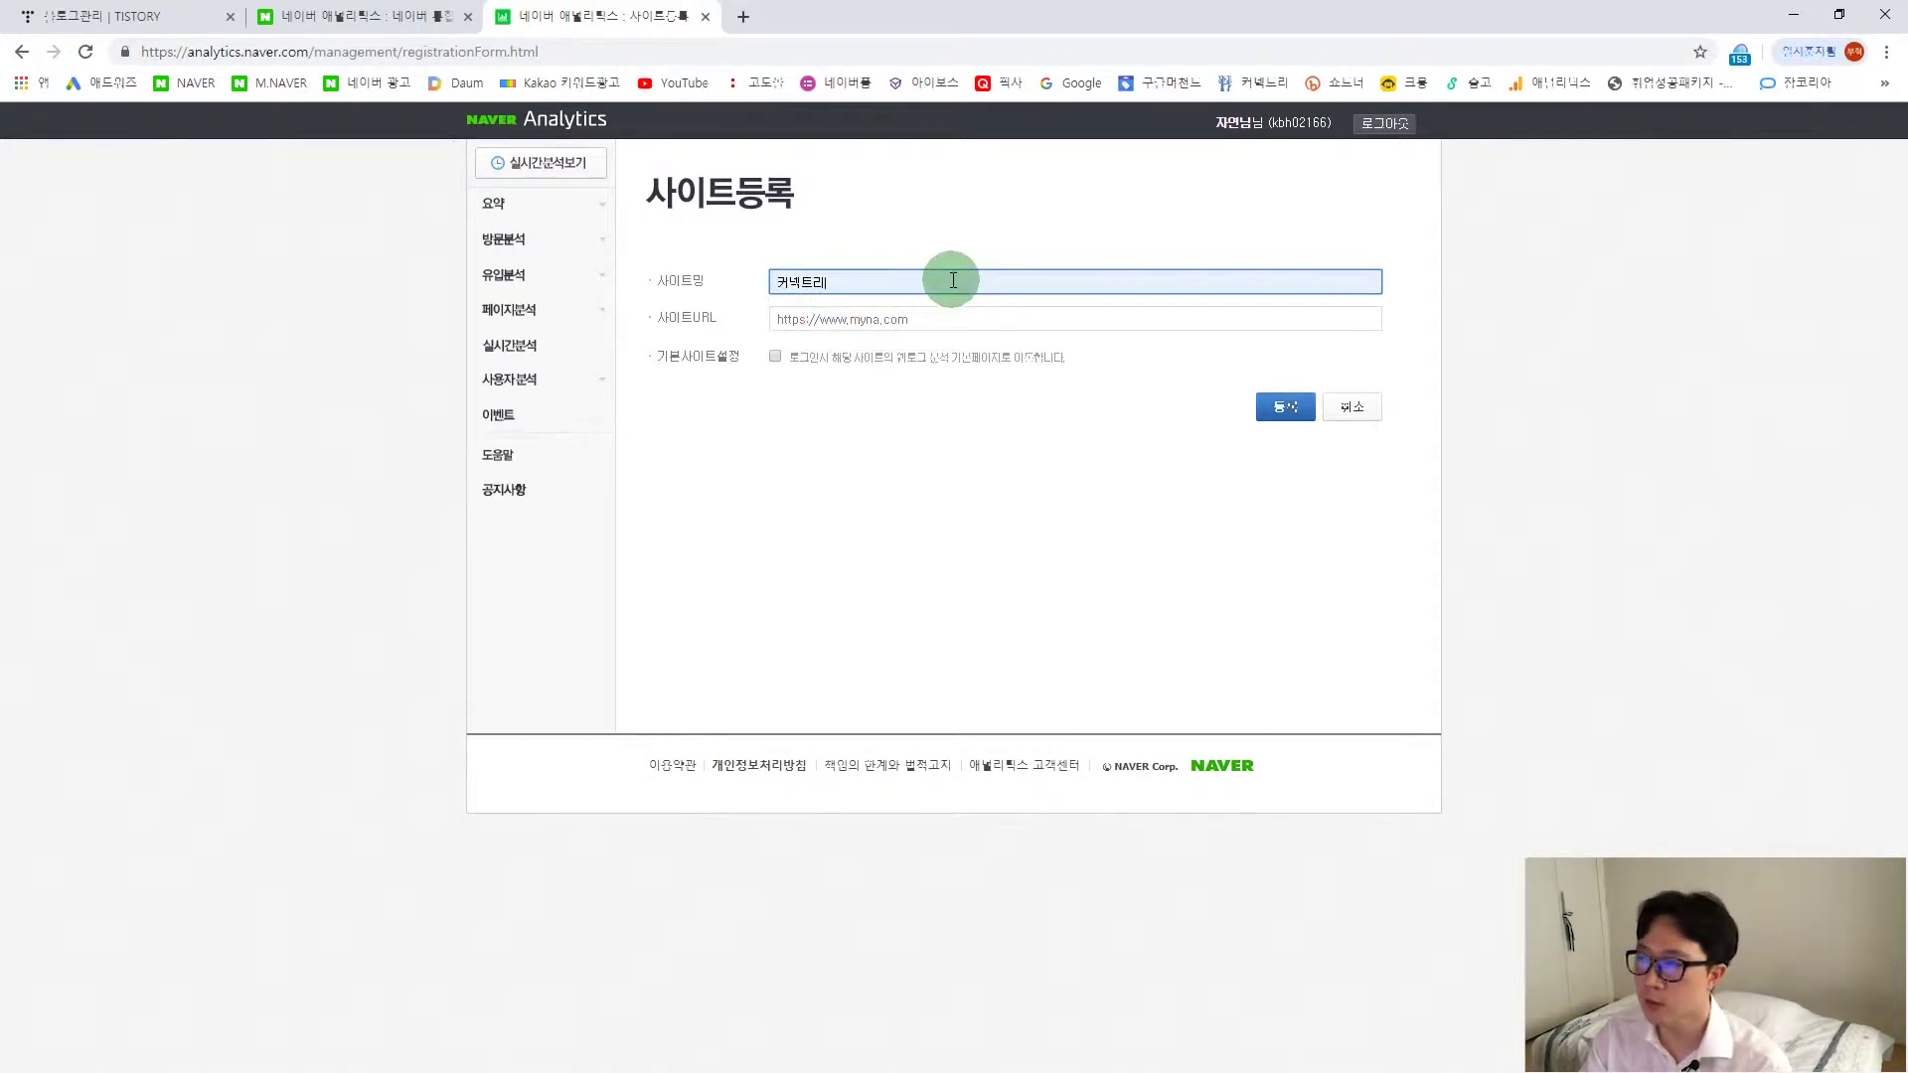
left_click_drag(873, 281, 733, 281)
left_click(872, 318)
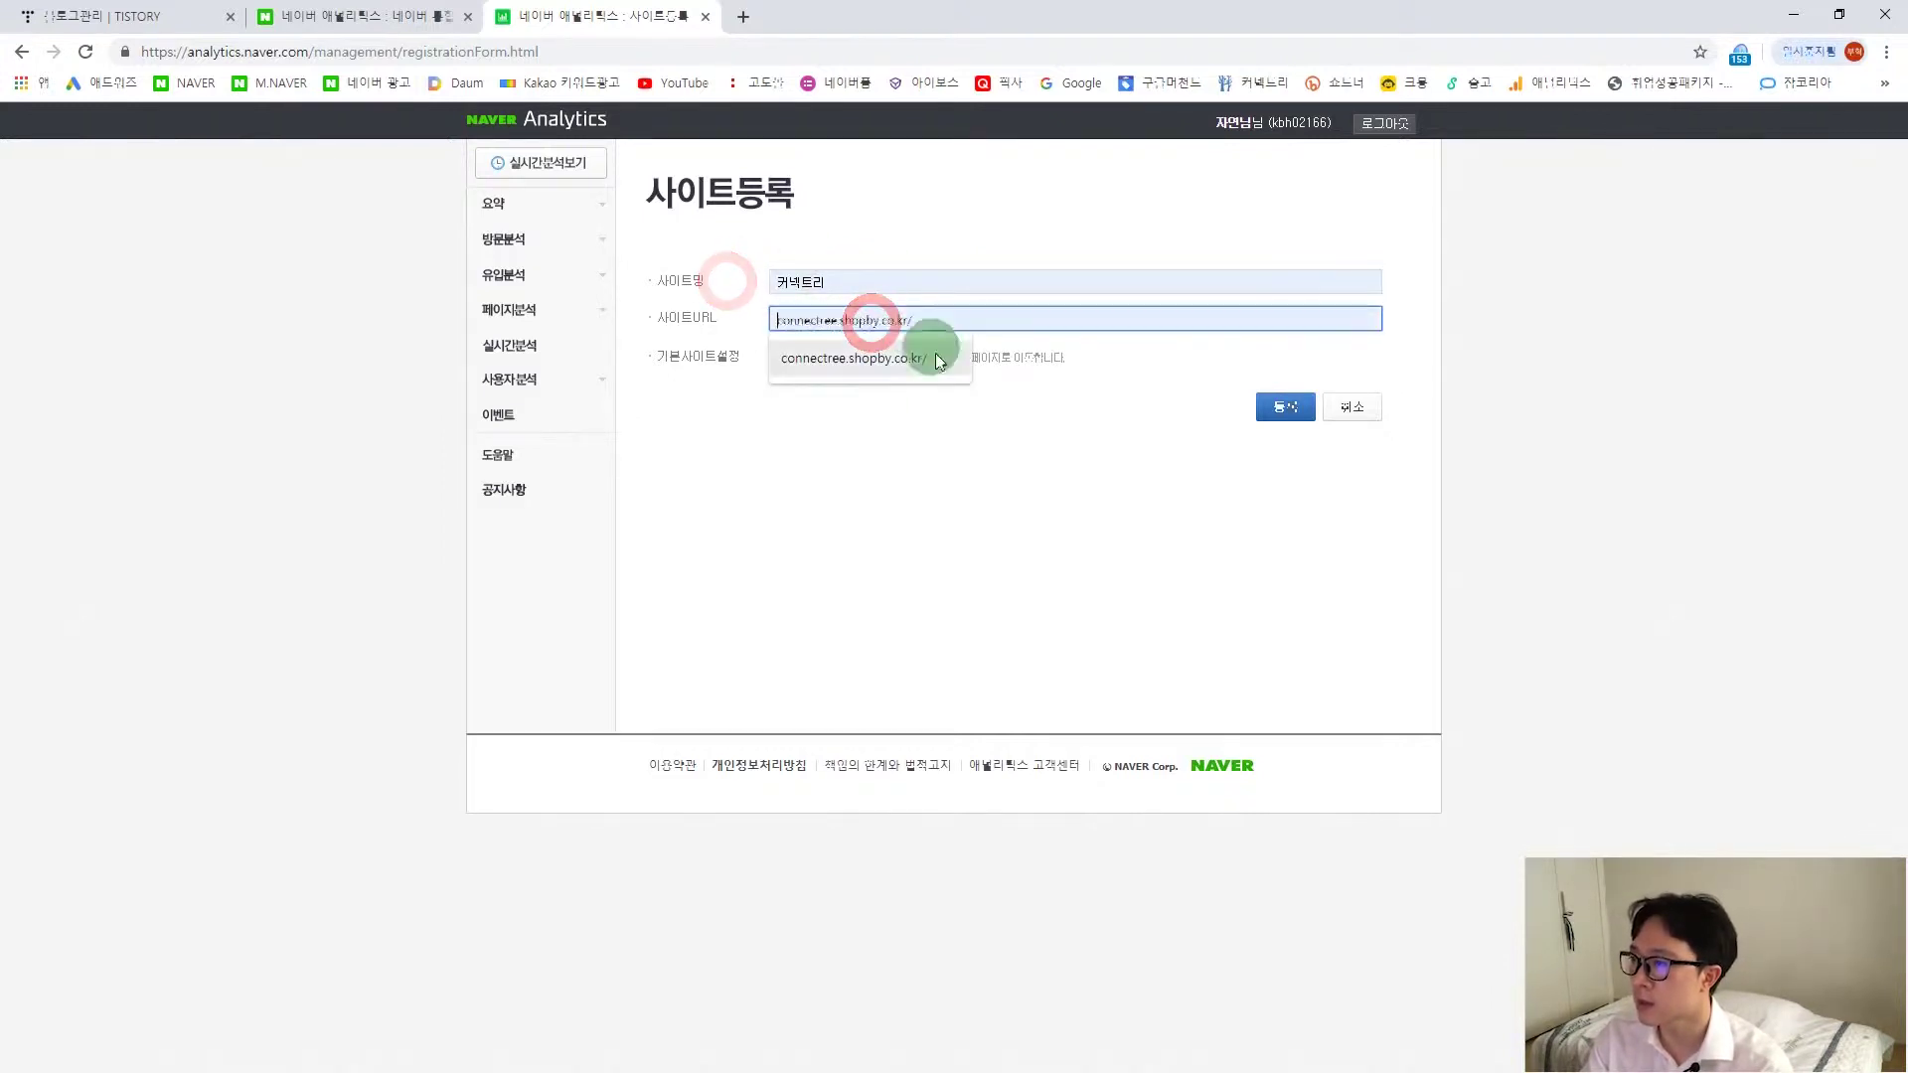
left_click(868, 364)
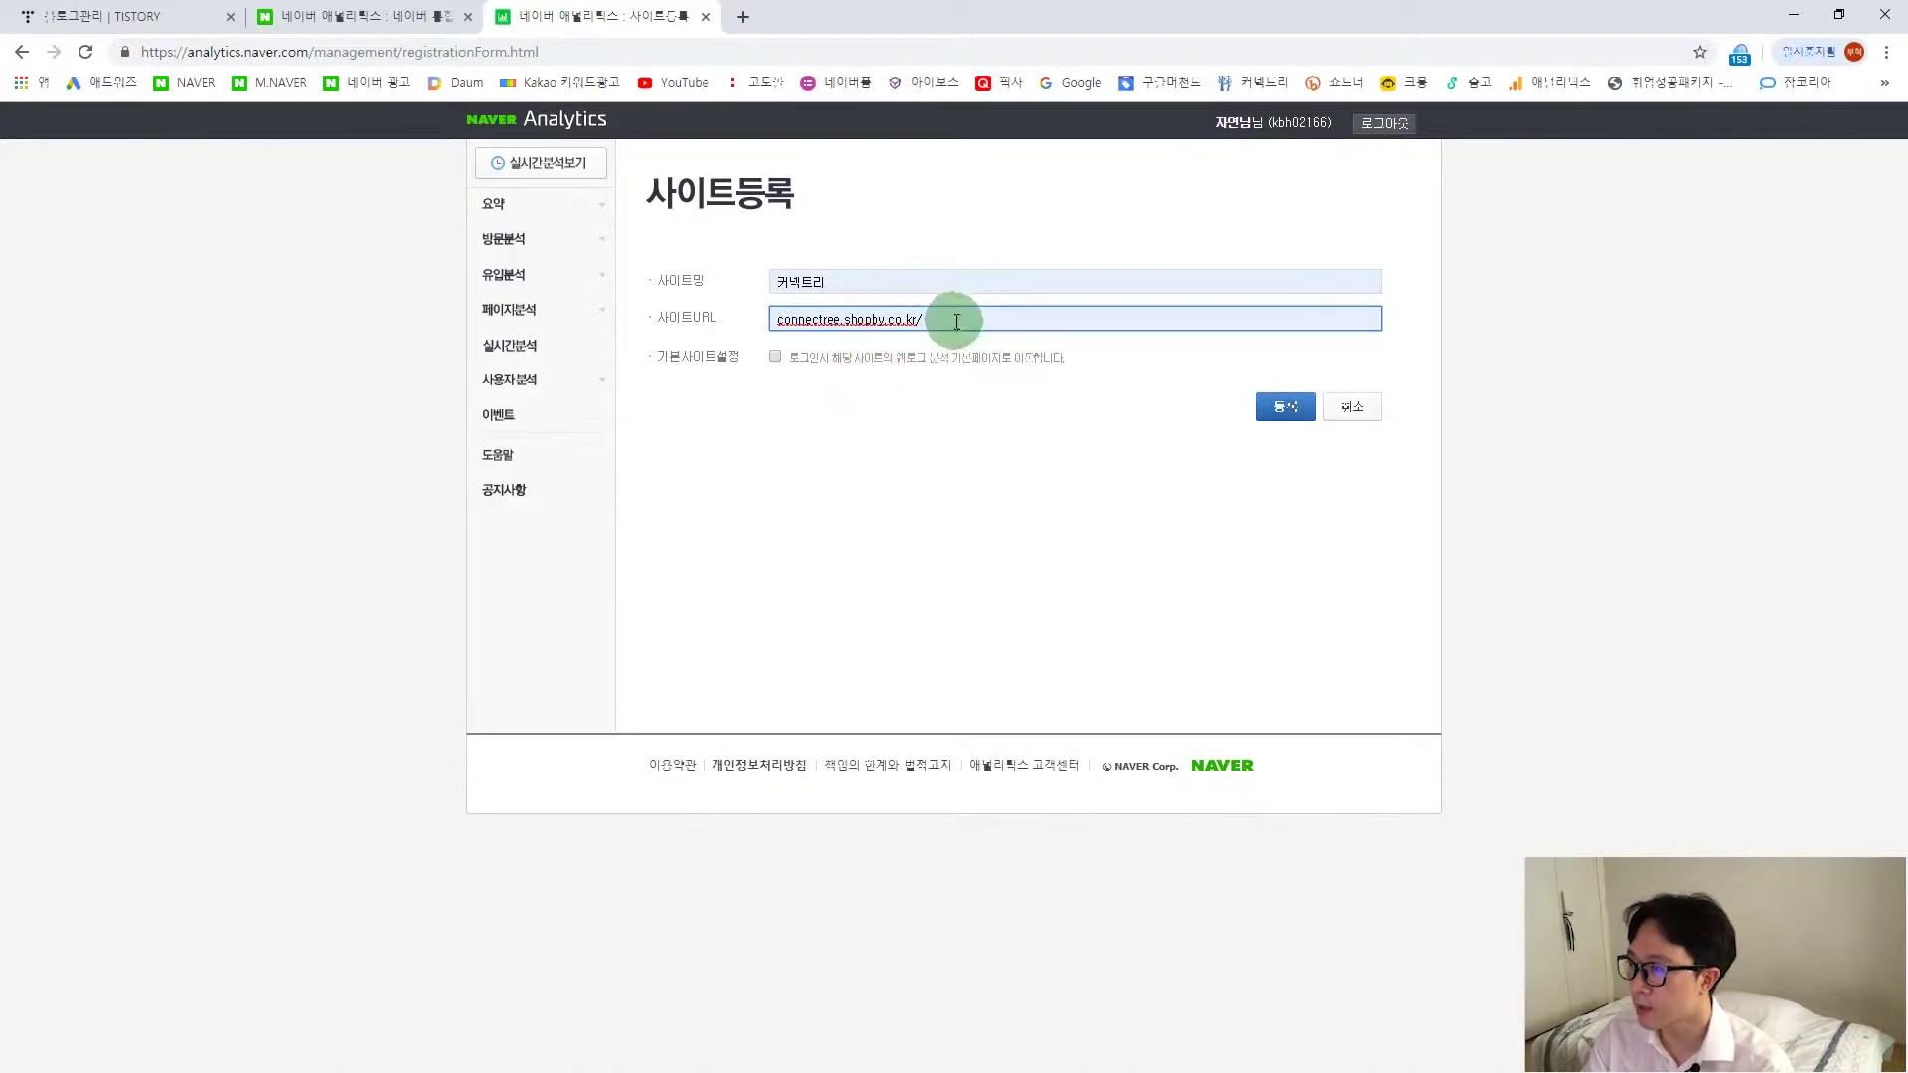
key("BackSpace")
Set the new site as the default site and submit the registration.
left_click(821, 450)
left_click(775, 357)
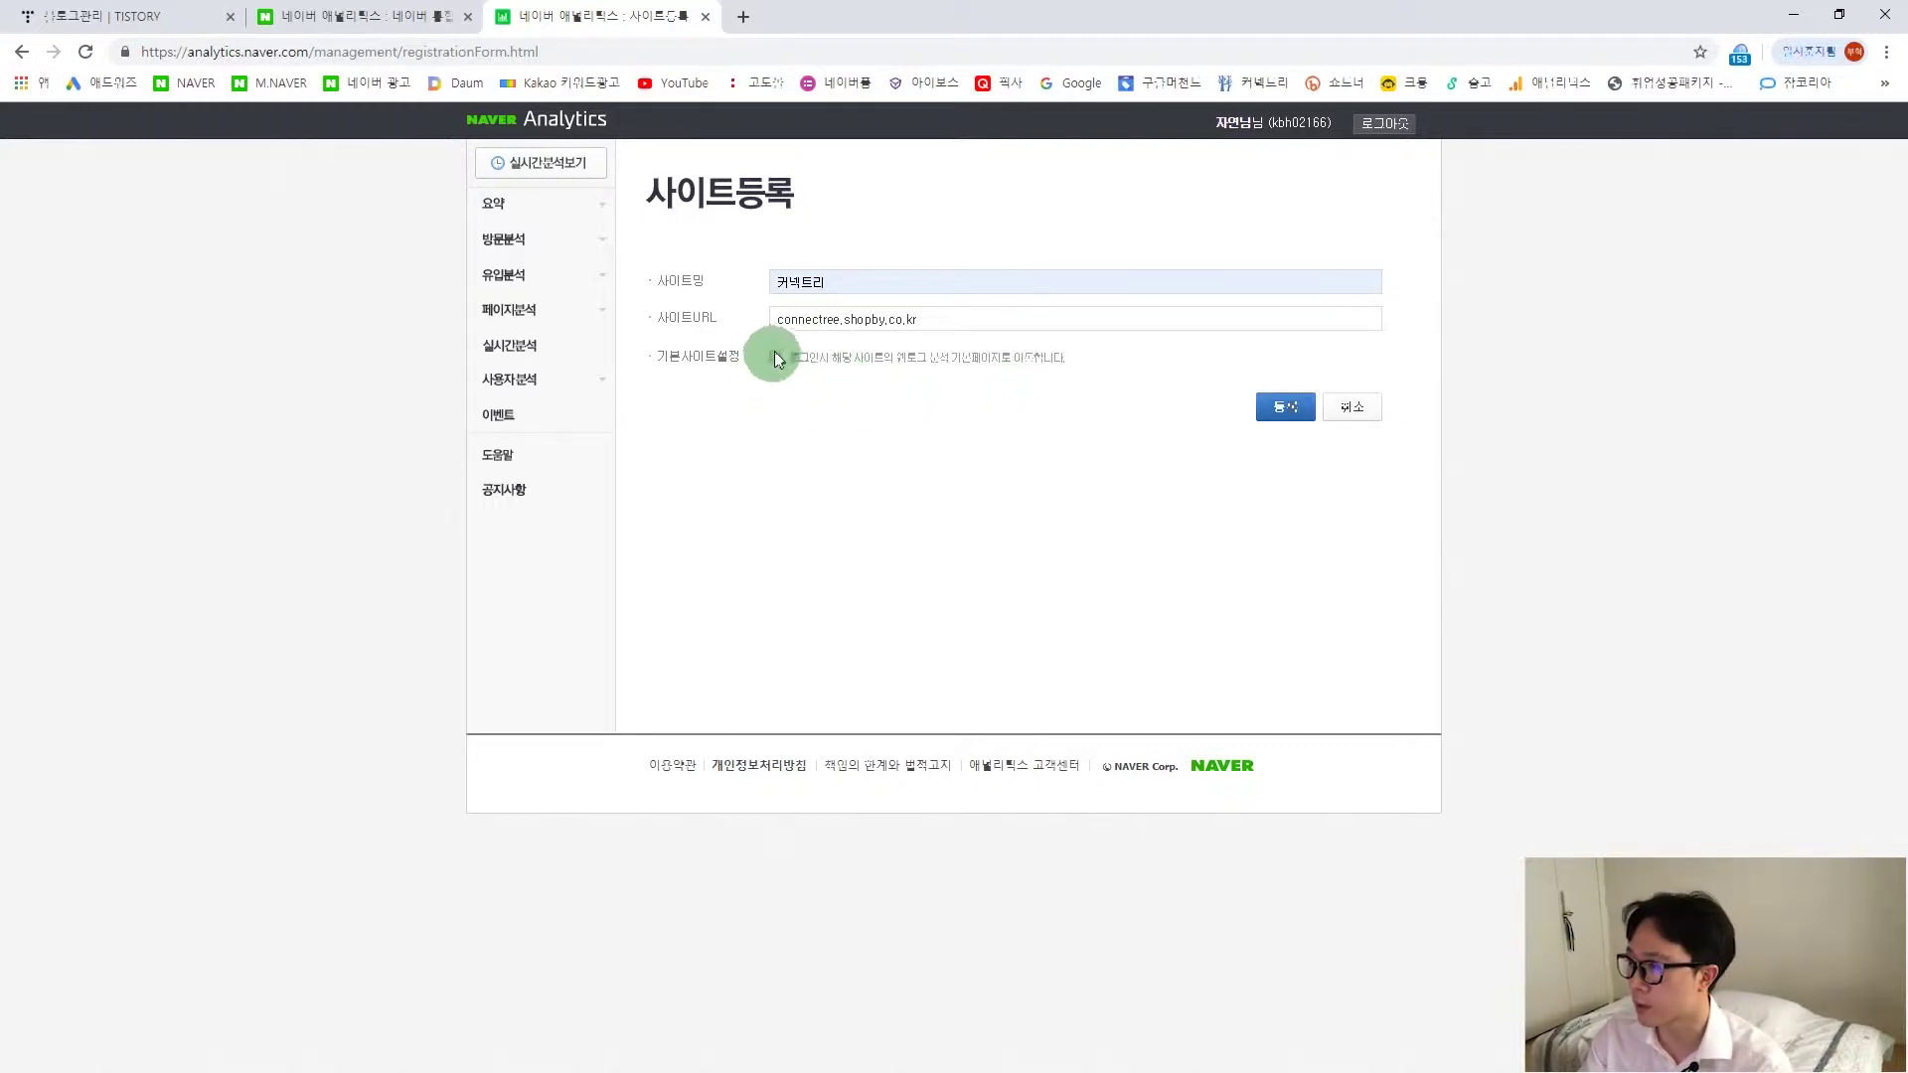
left_click(775, 357)
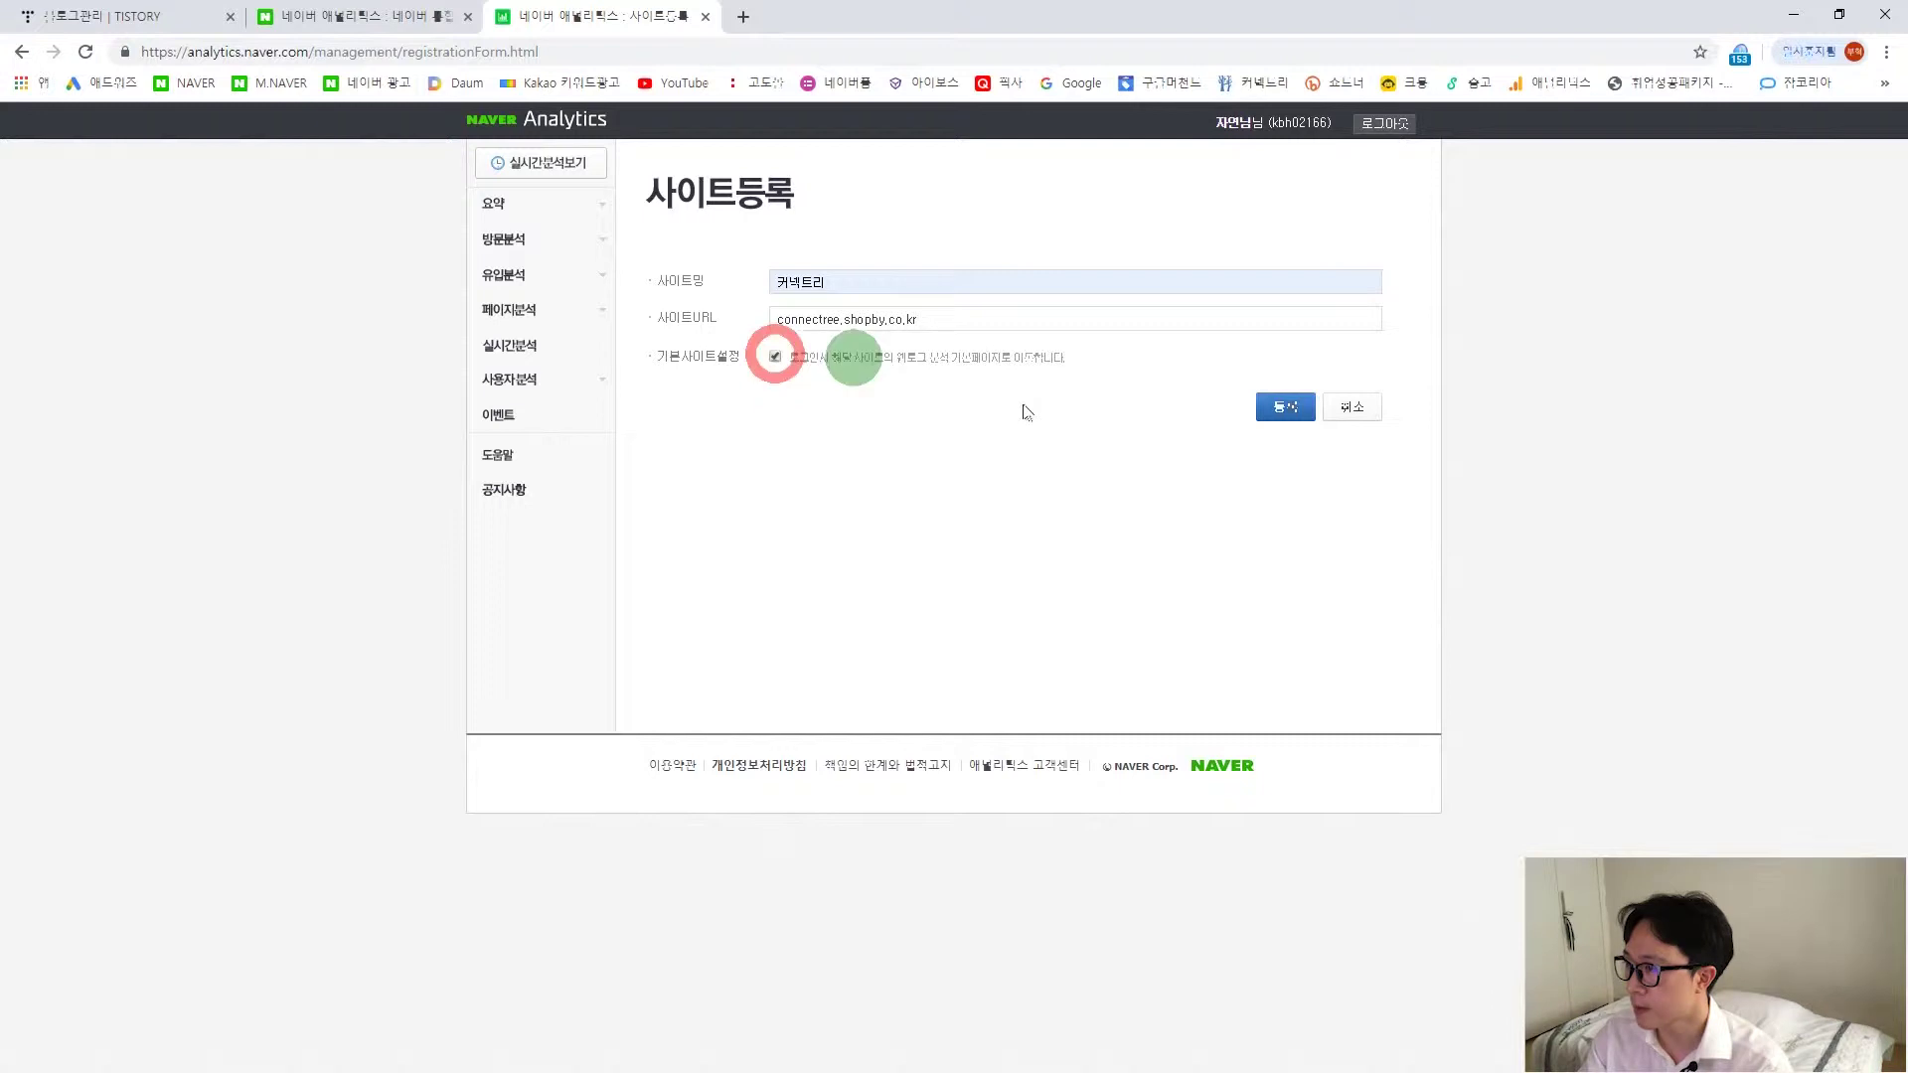
left_click(1282, 410)
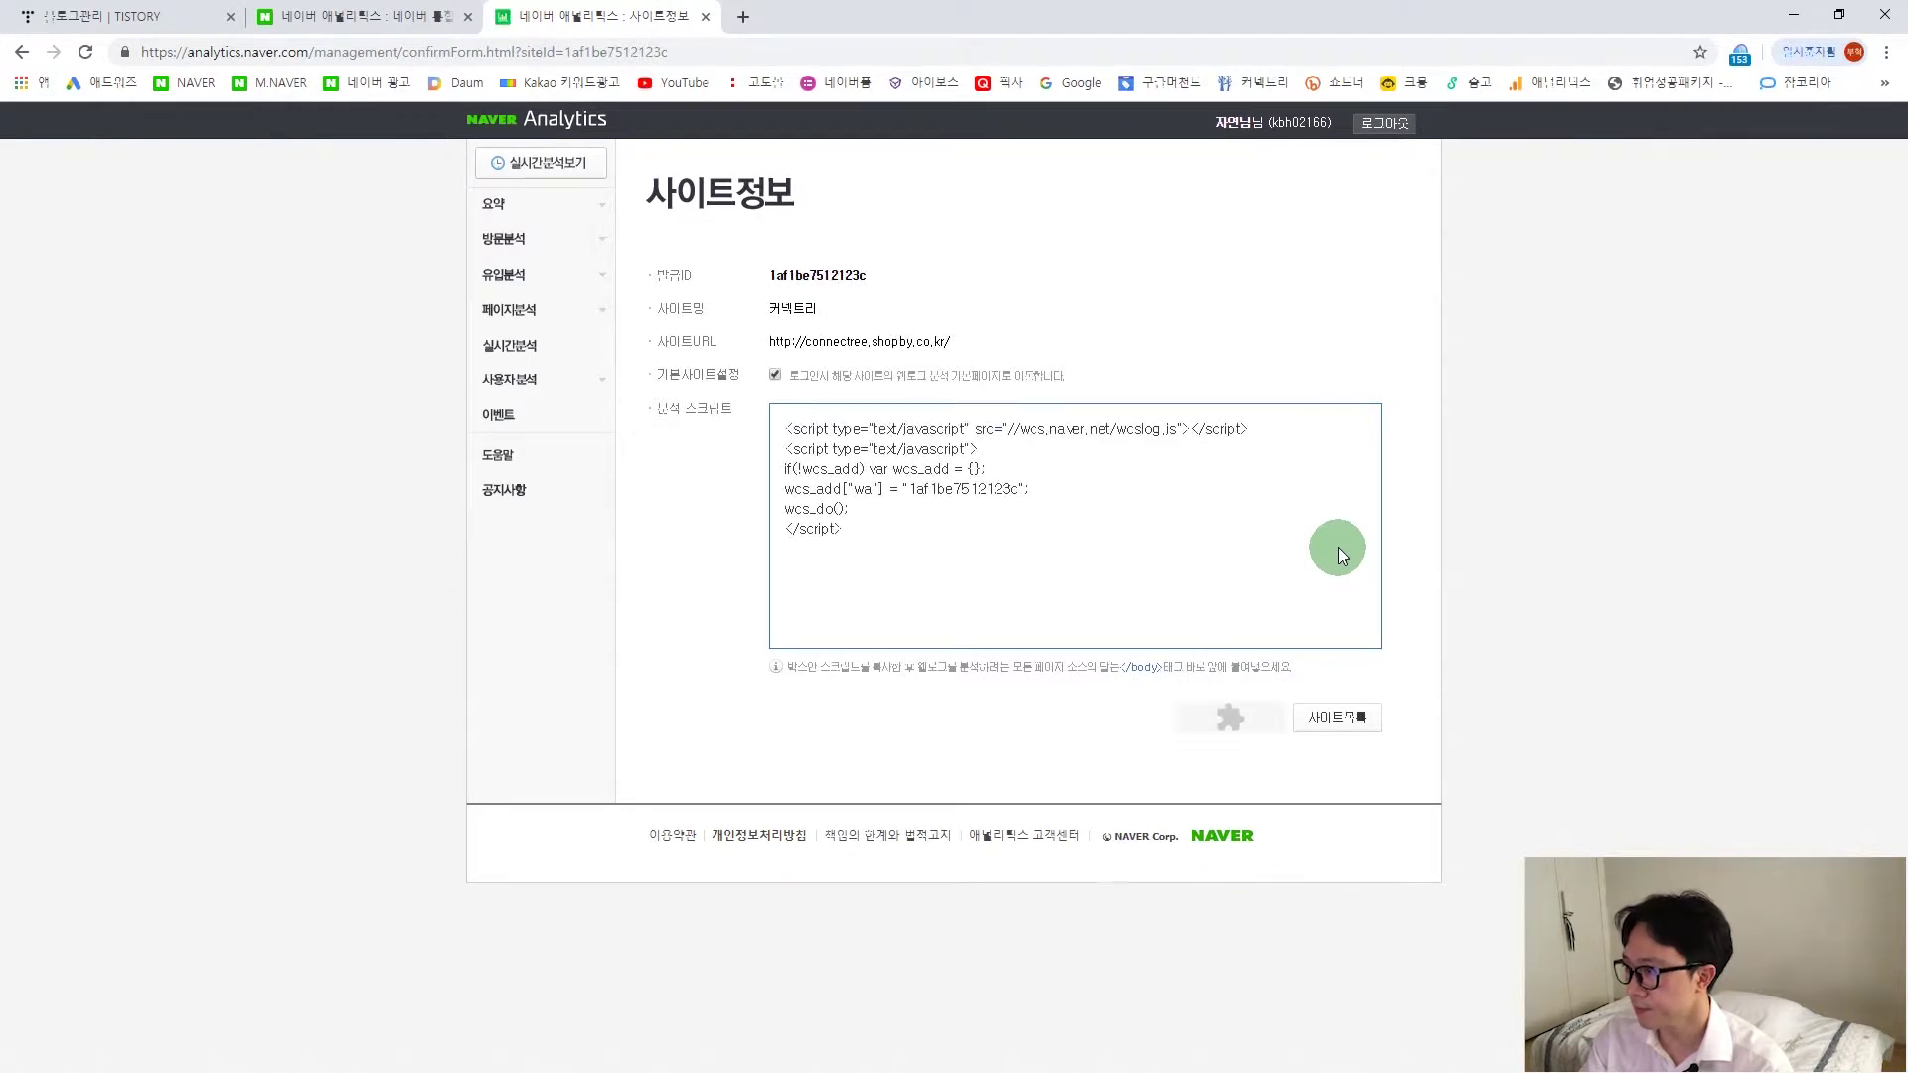
Examine the issued ID and the full analytics script on the registered site's information page.
left_click_drag(770, 276, 892, 270)
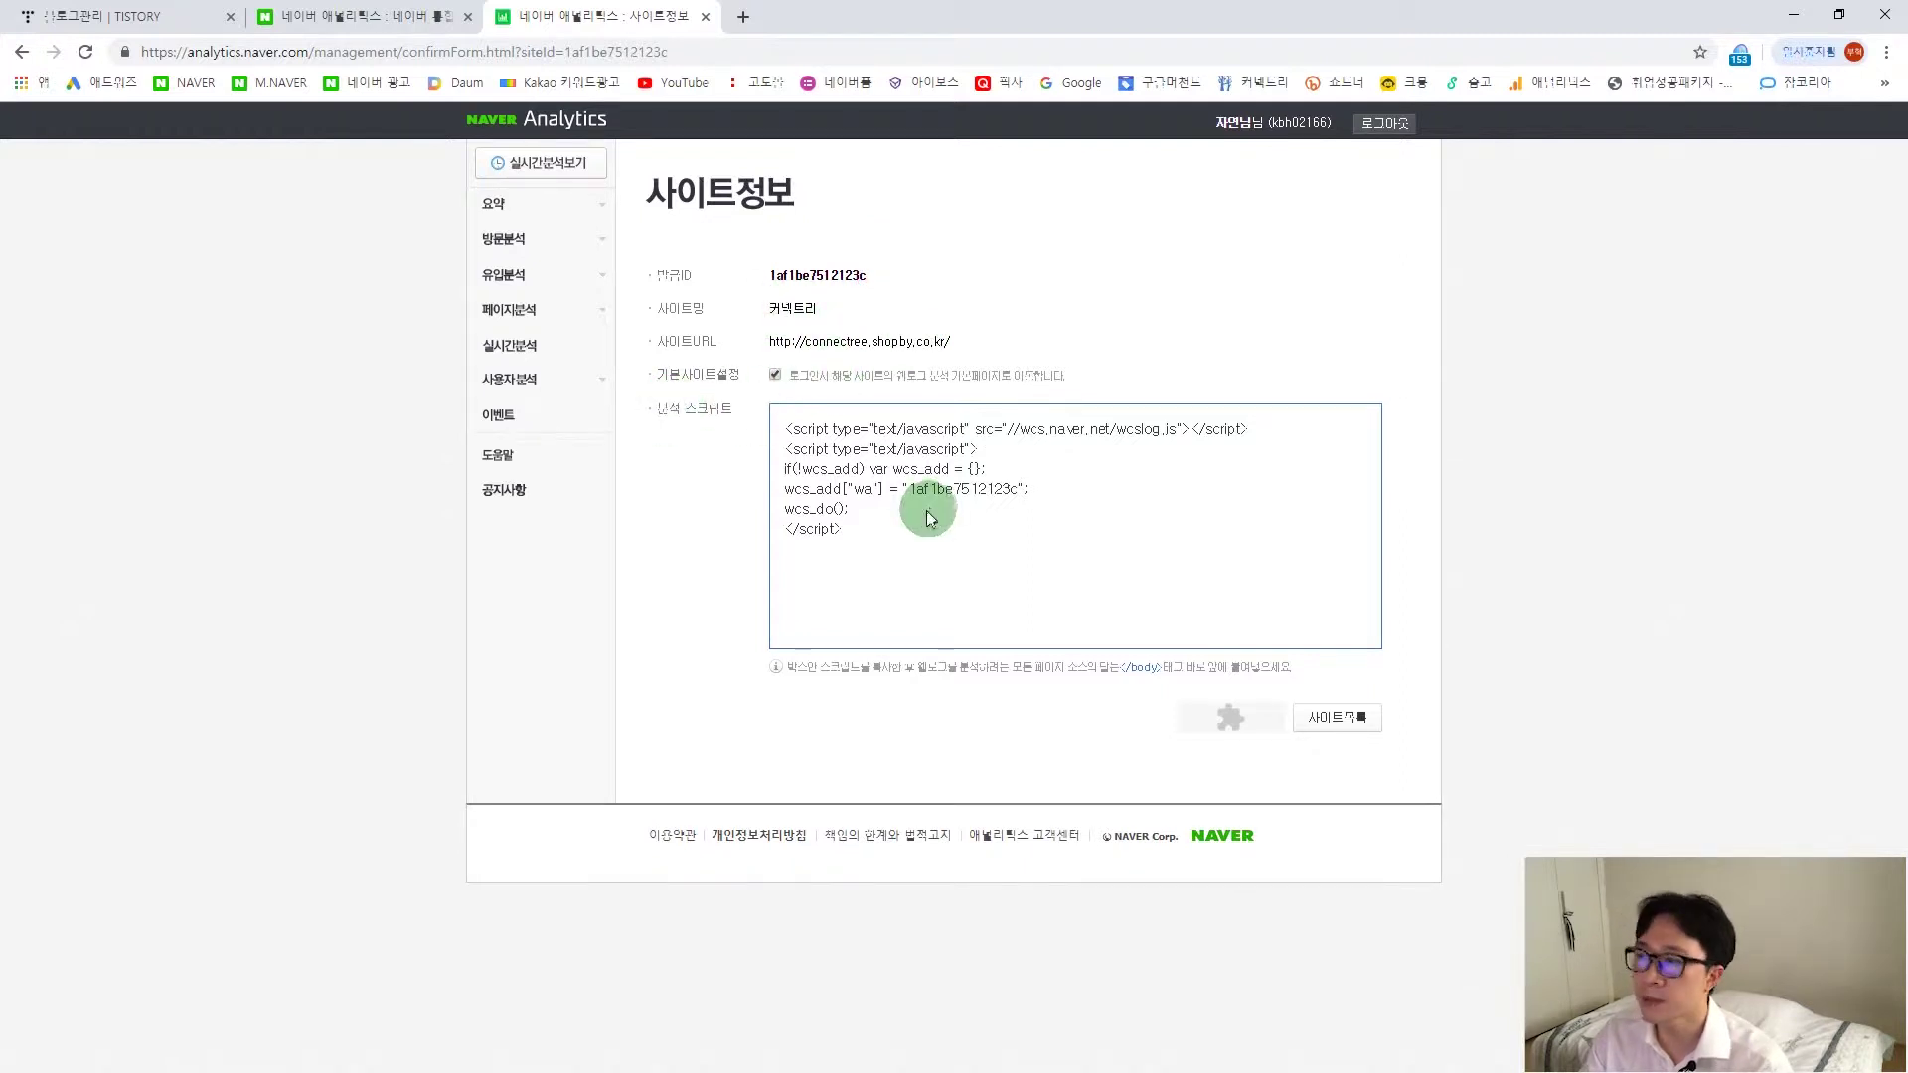
left_click_drag(843, 529, 775, 419)
left_click(902, 552)
left_click_drag(843, 528, 758, 413)
left_click(908, 542)
left_click_drag(909, 542, 777, 419)
left_click(958, 550)
left_click_drag(921, 538, 791, 422)
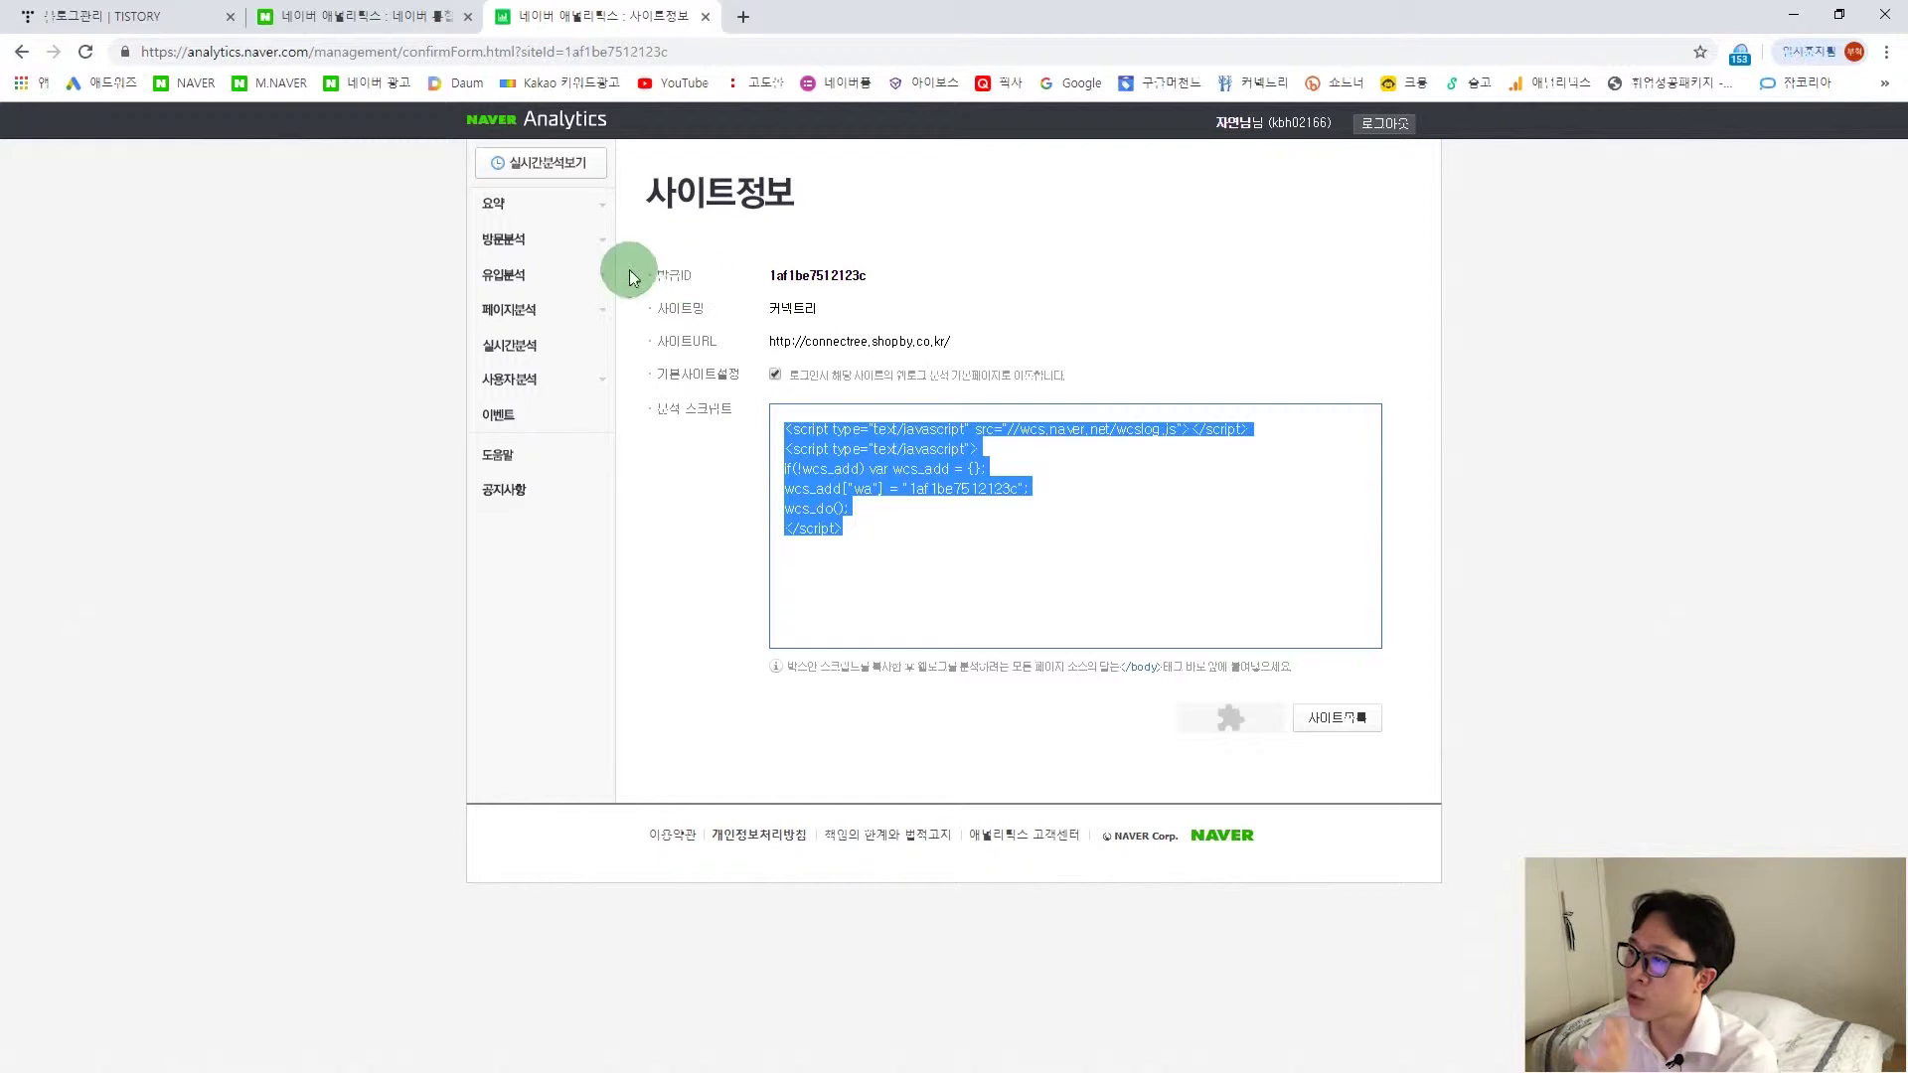
left_click(919, 541)
left_click_drag(912, 521, 760, 411)
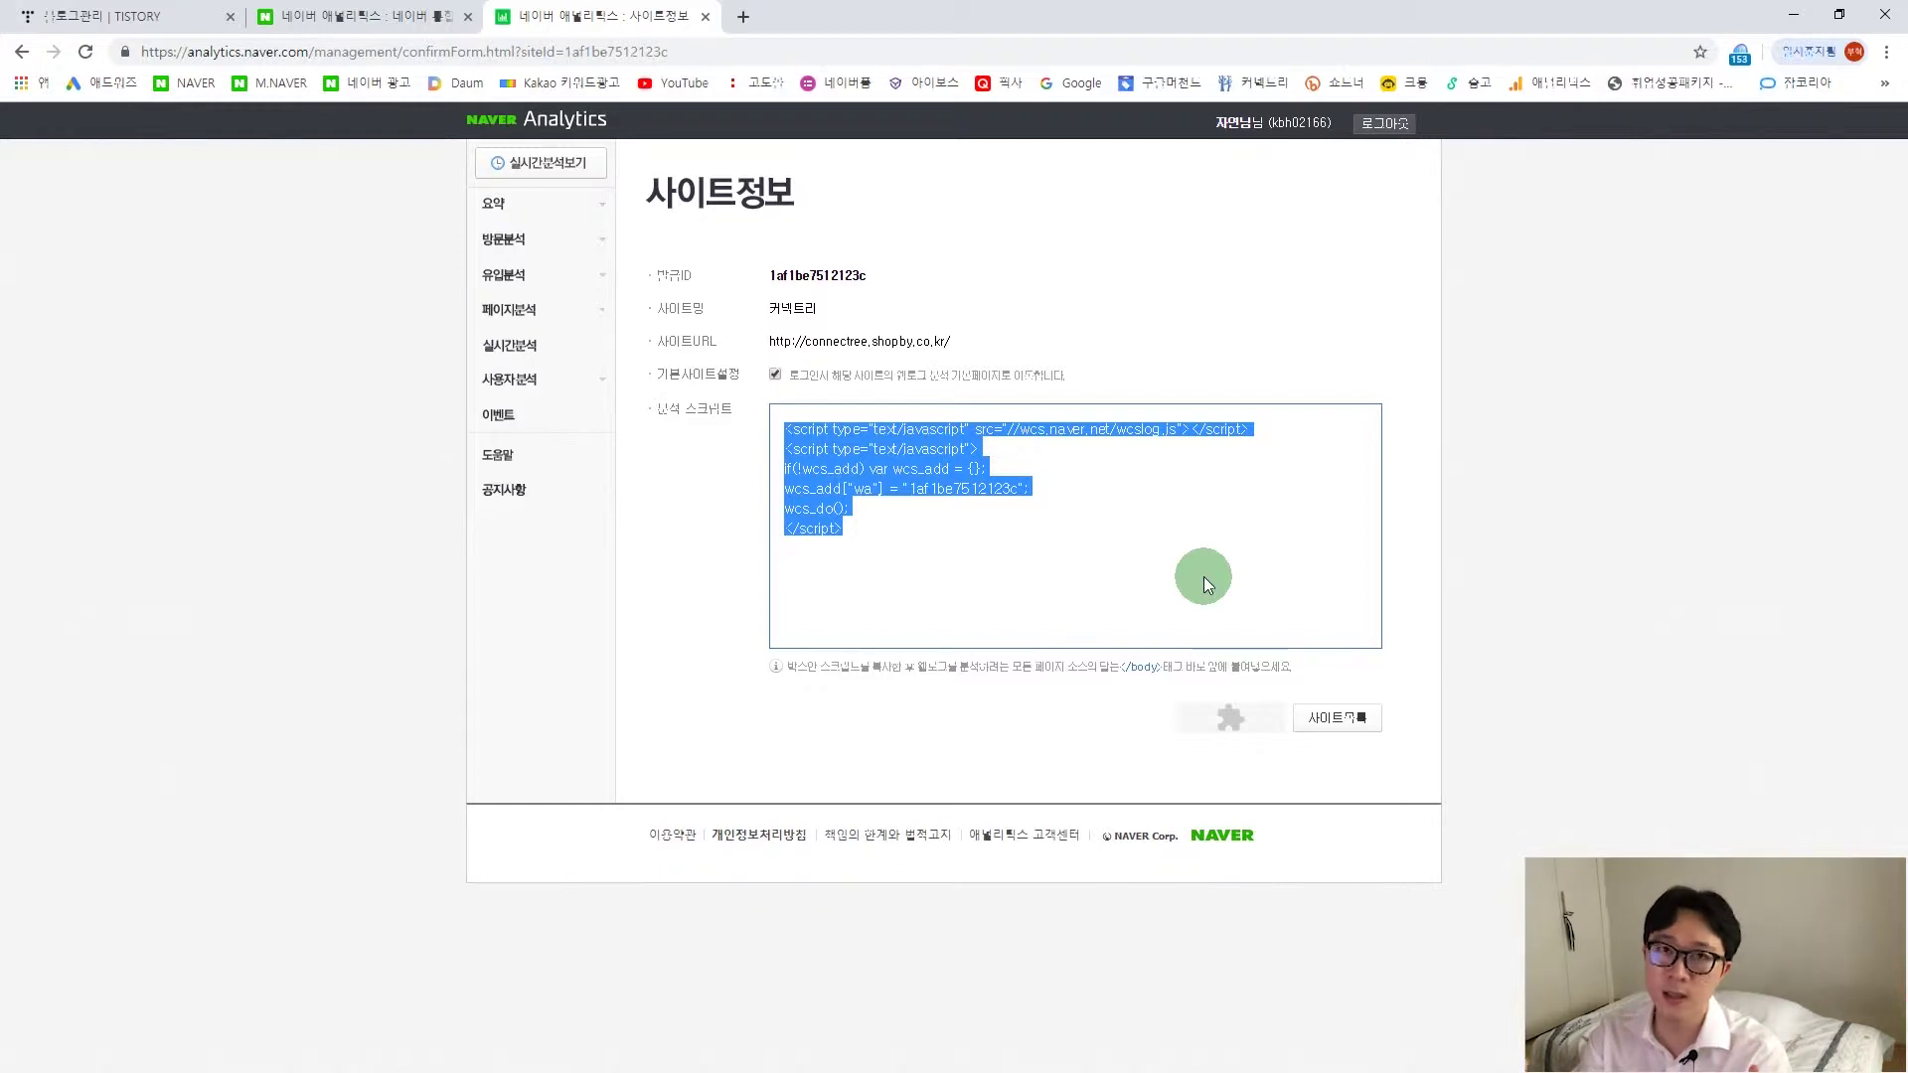
left_click_drag(926, 554, 767, 429)
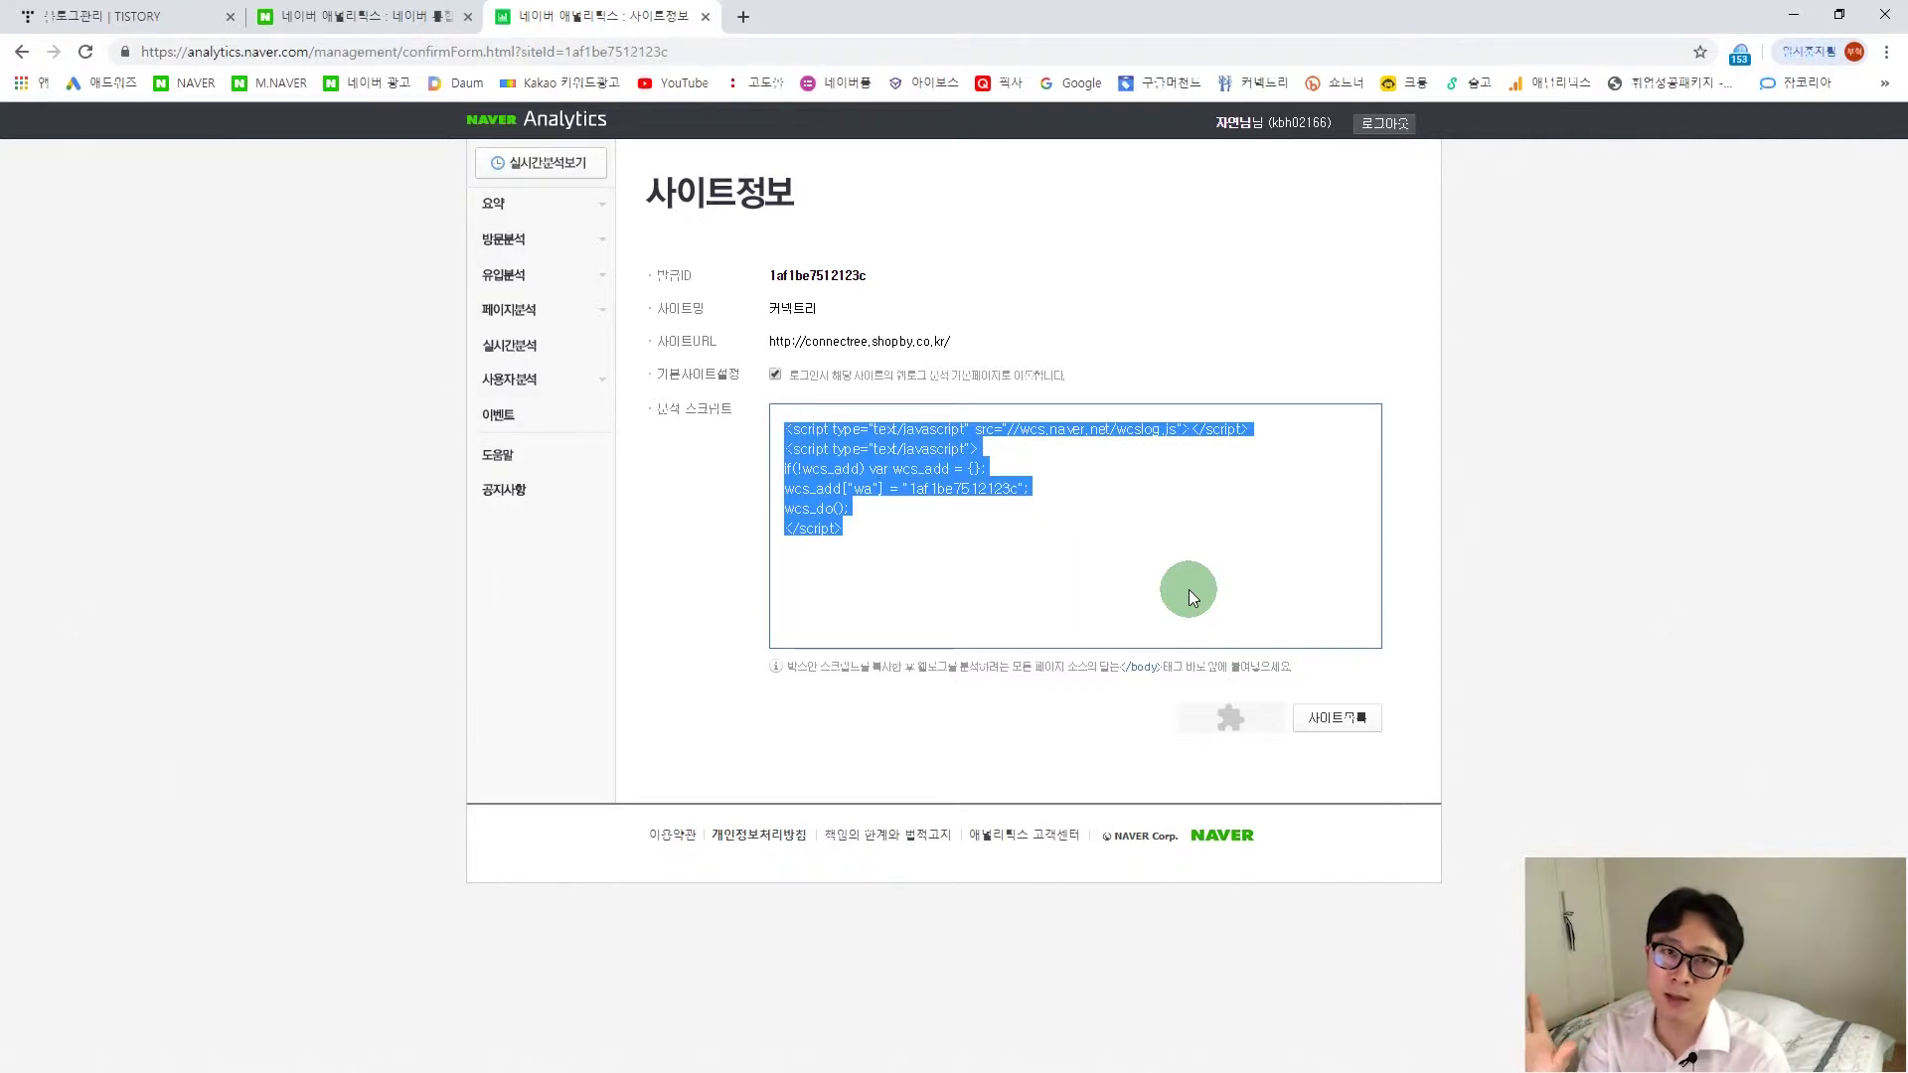
left_click_drag(910, 534, 758, 430)
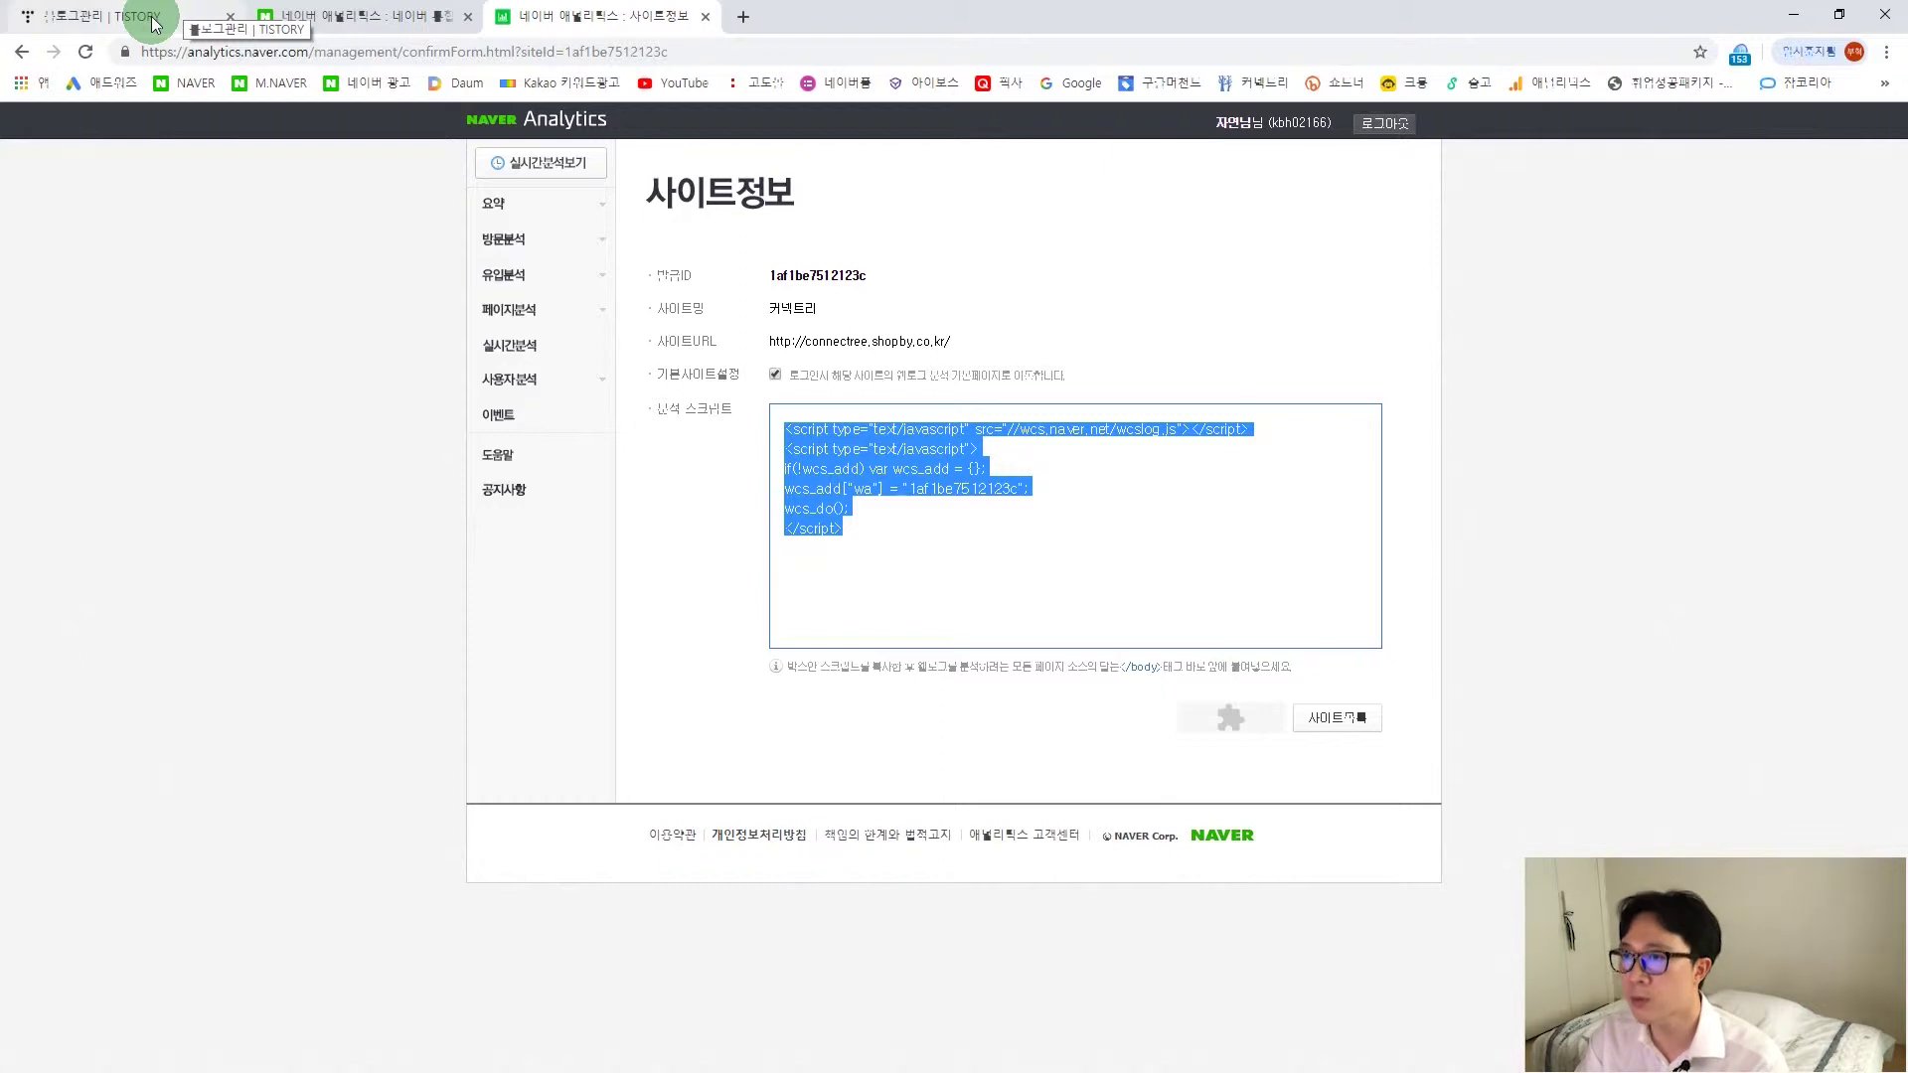
Copy the entire analytics script and paste it into a blank Notepad document beside the browser page.
left_click_drag(1027, 579, 772, 422)
left_click(919, 544)
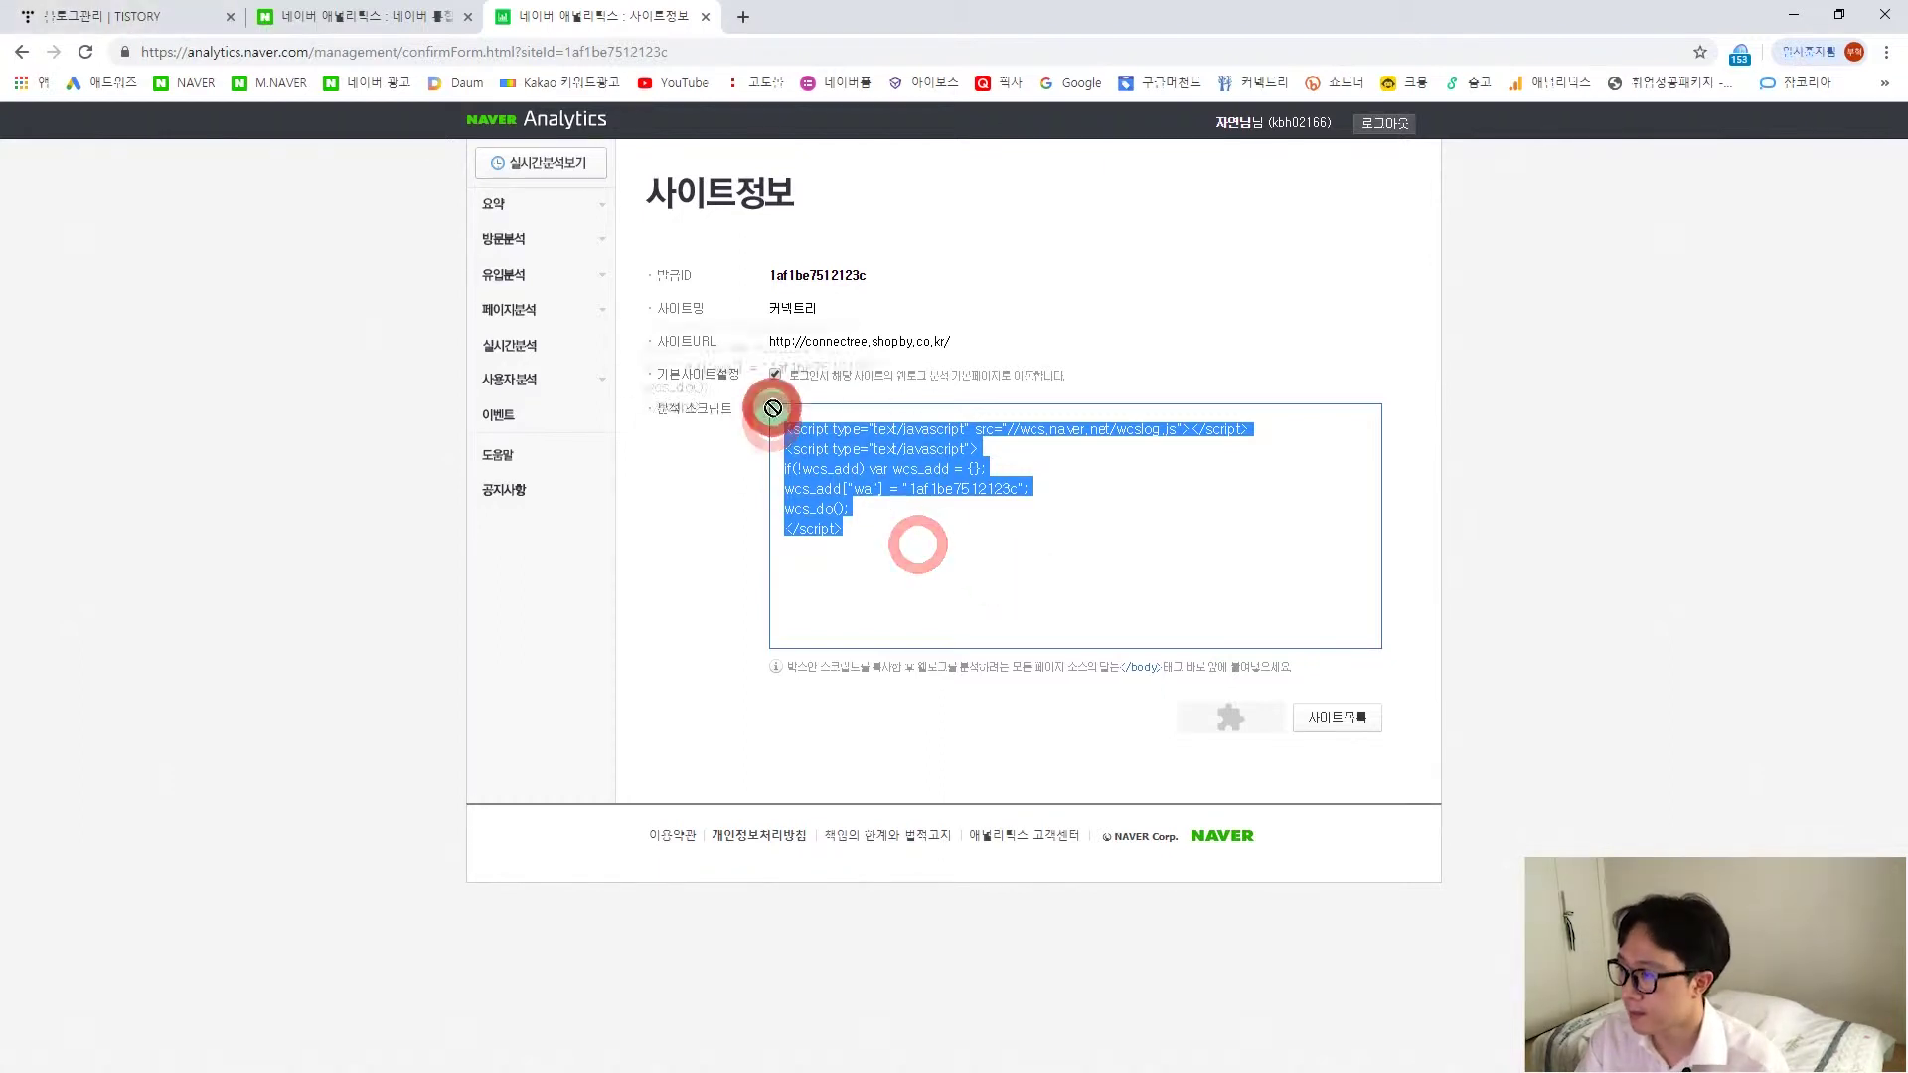
key("ctrl+c")
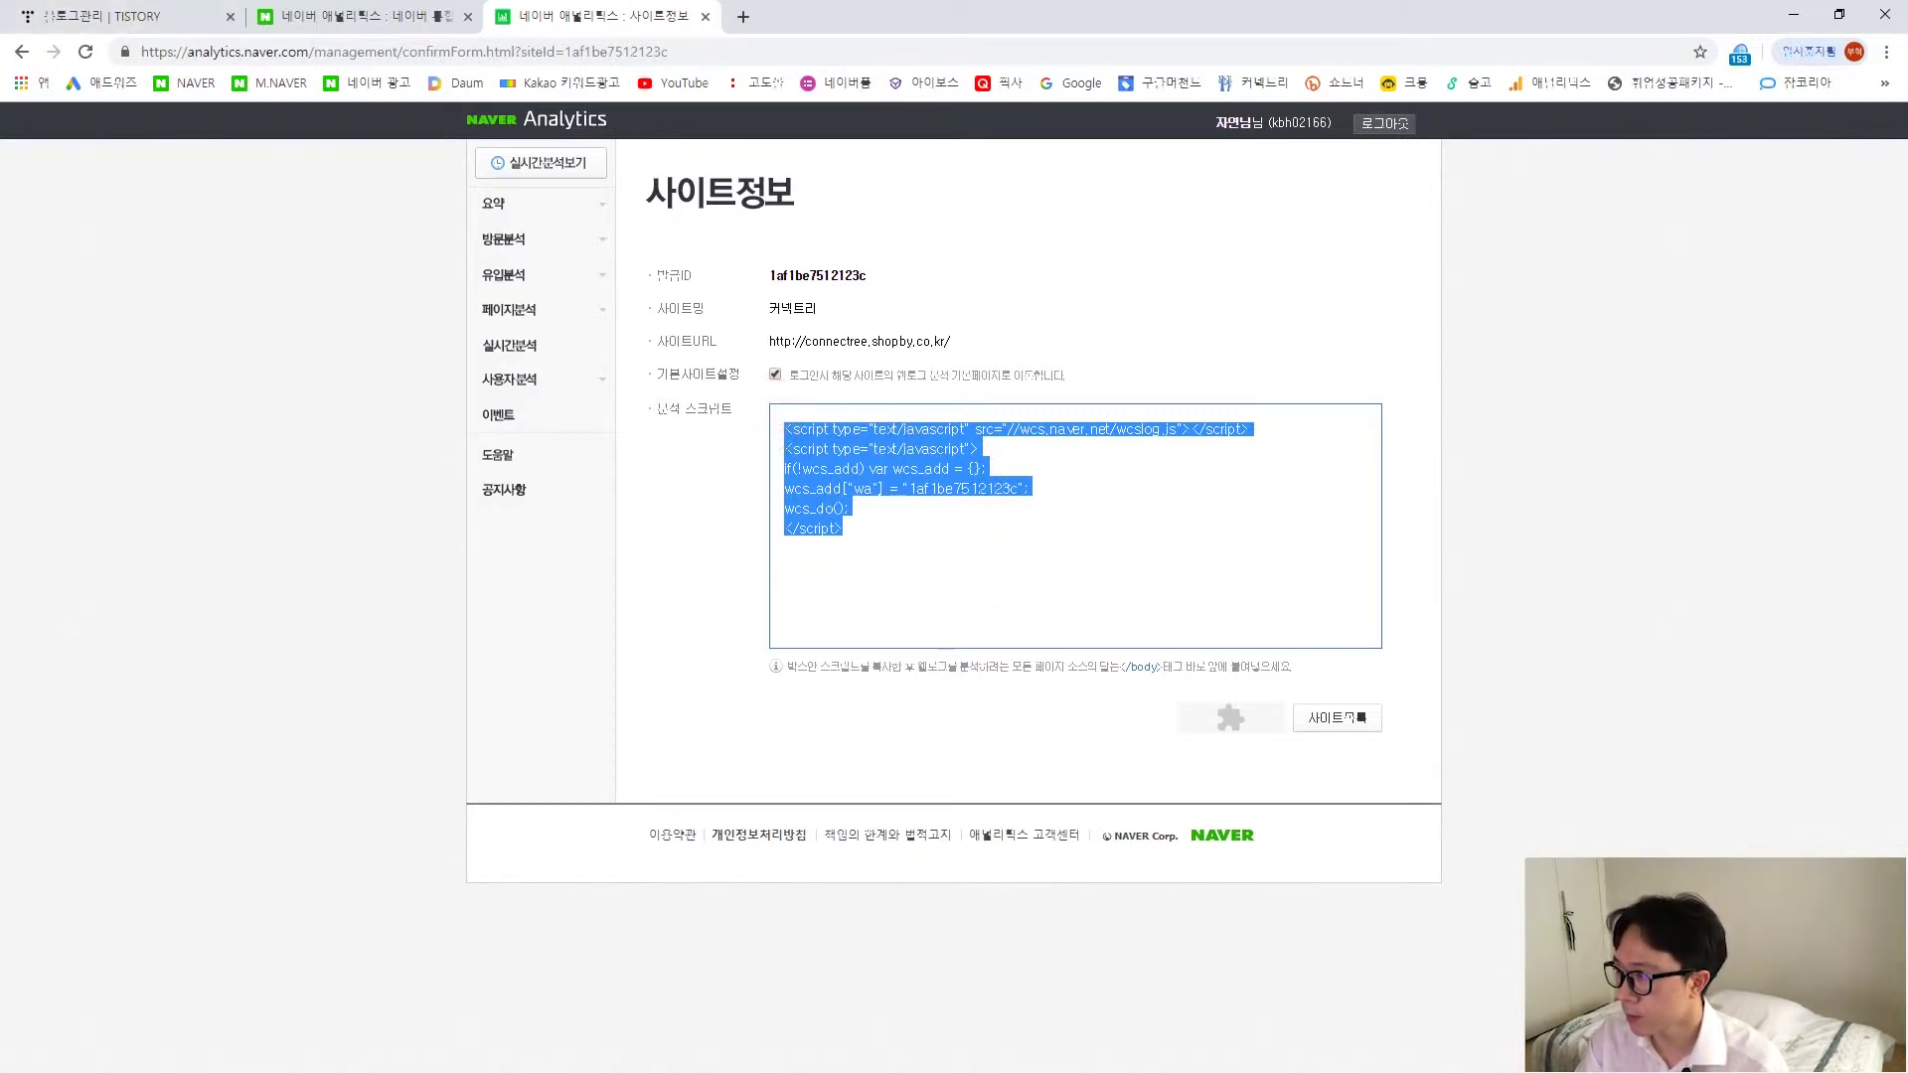
key("alt+Tab")
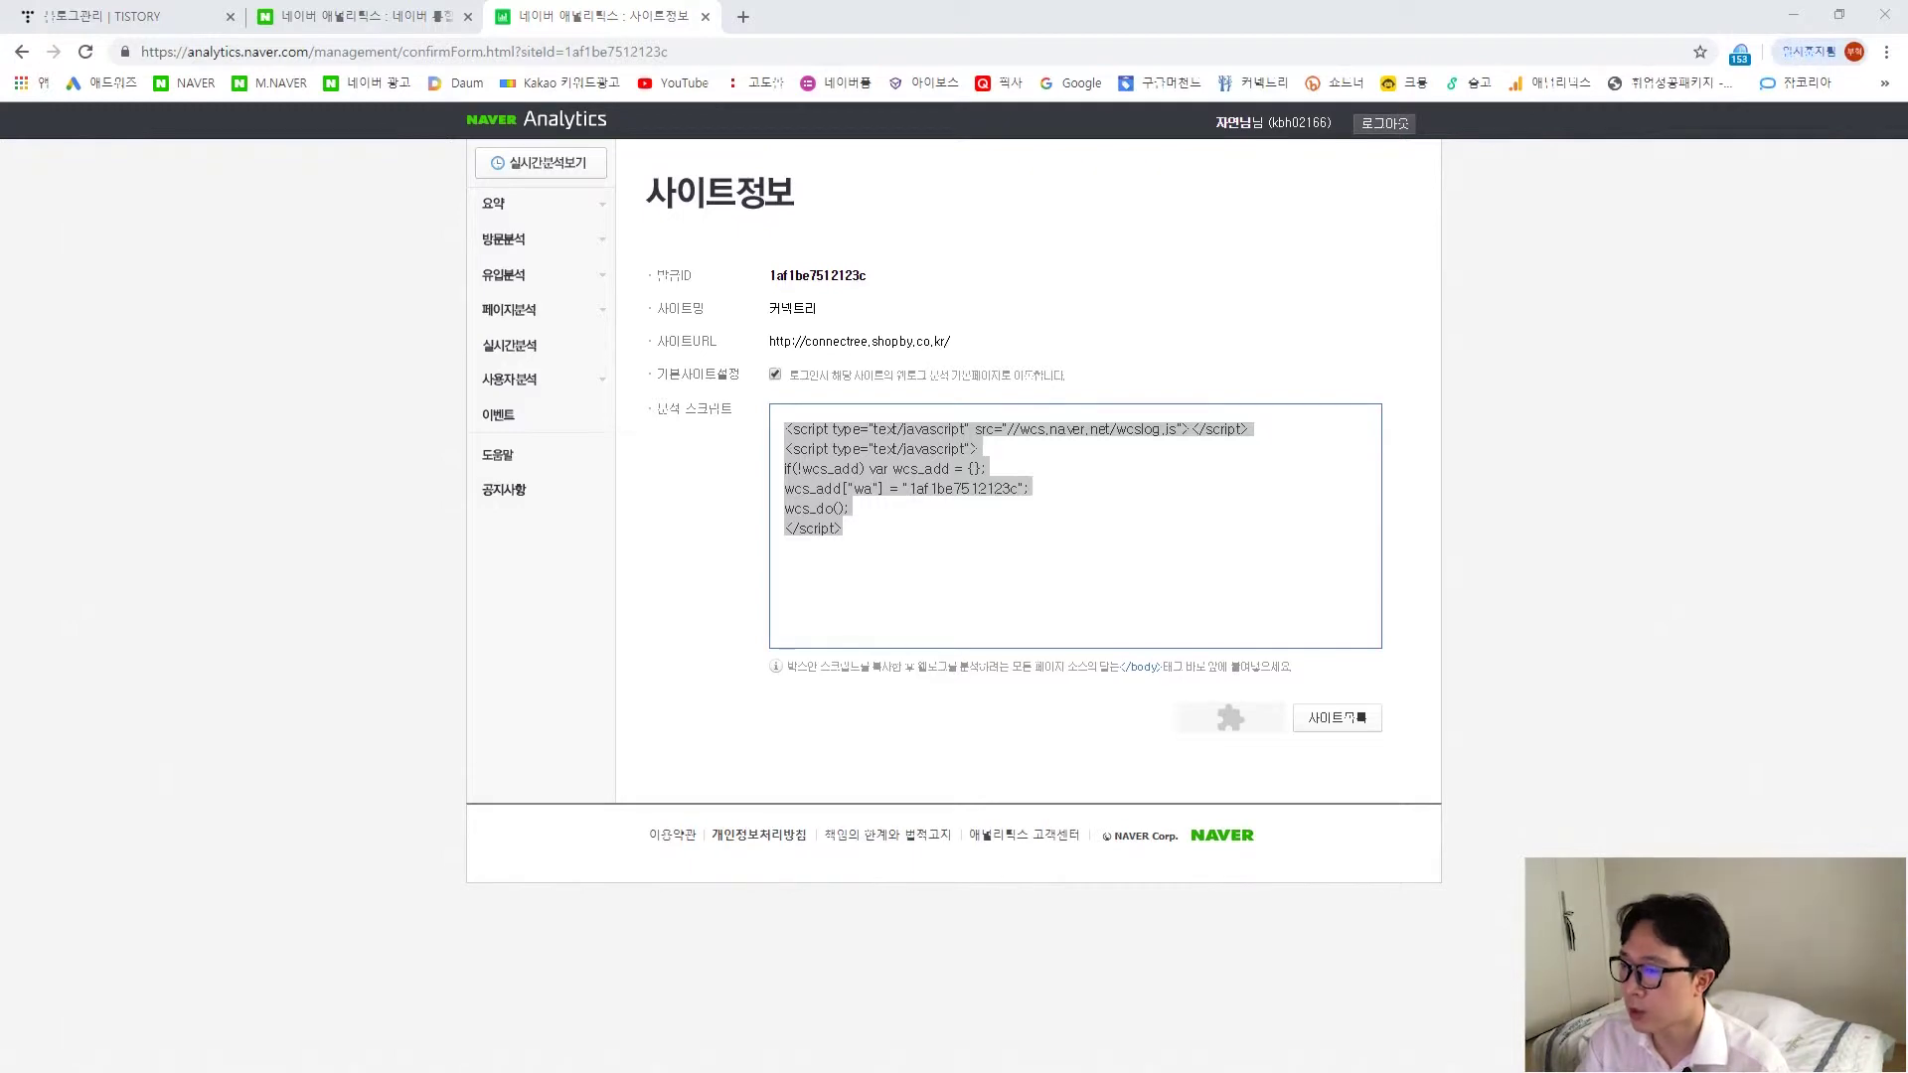
left_click_drag(922, 210, 1367, 301)
left_click(917, 526)
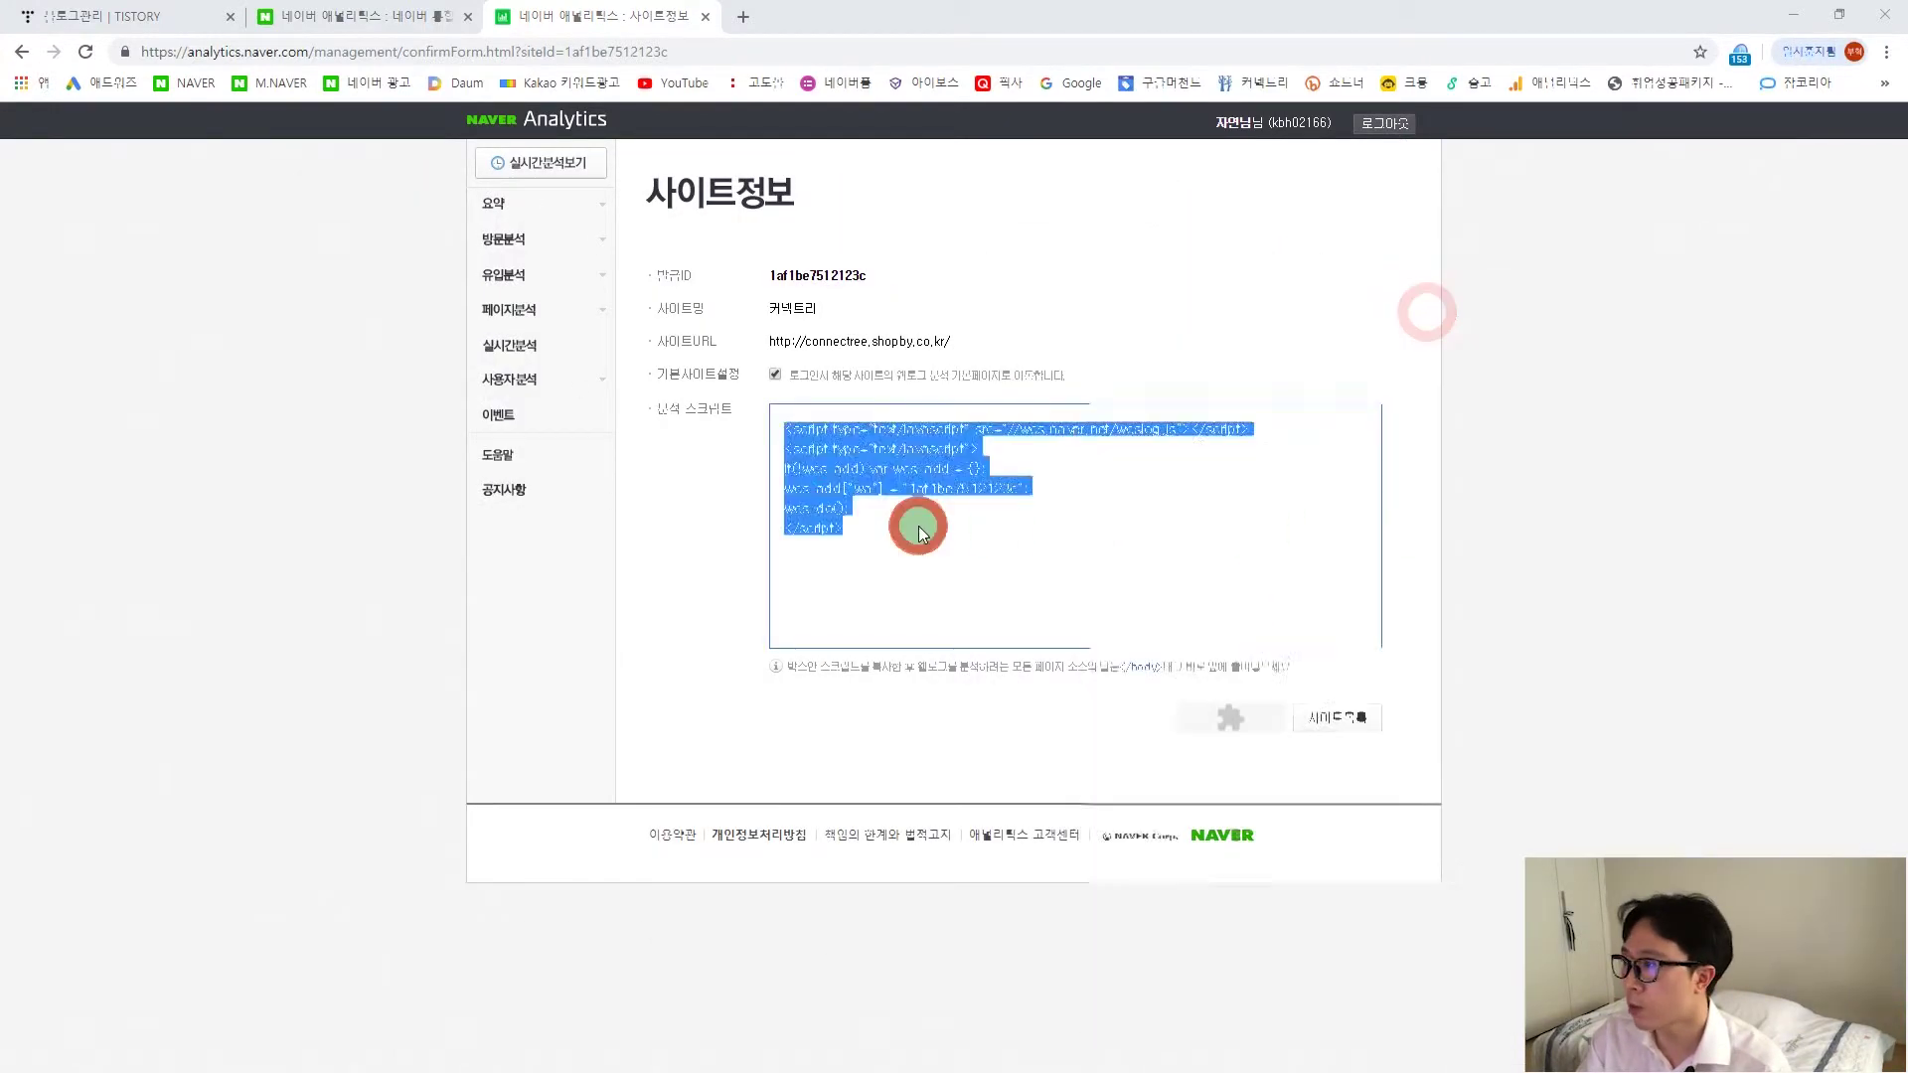
left_click(774, 419)
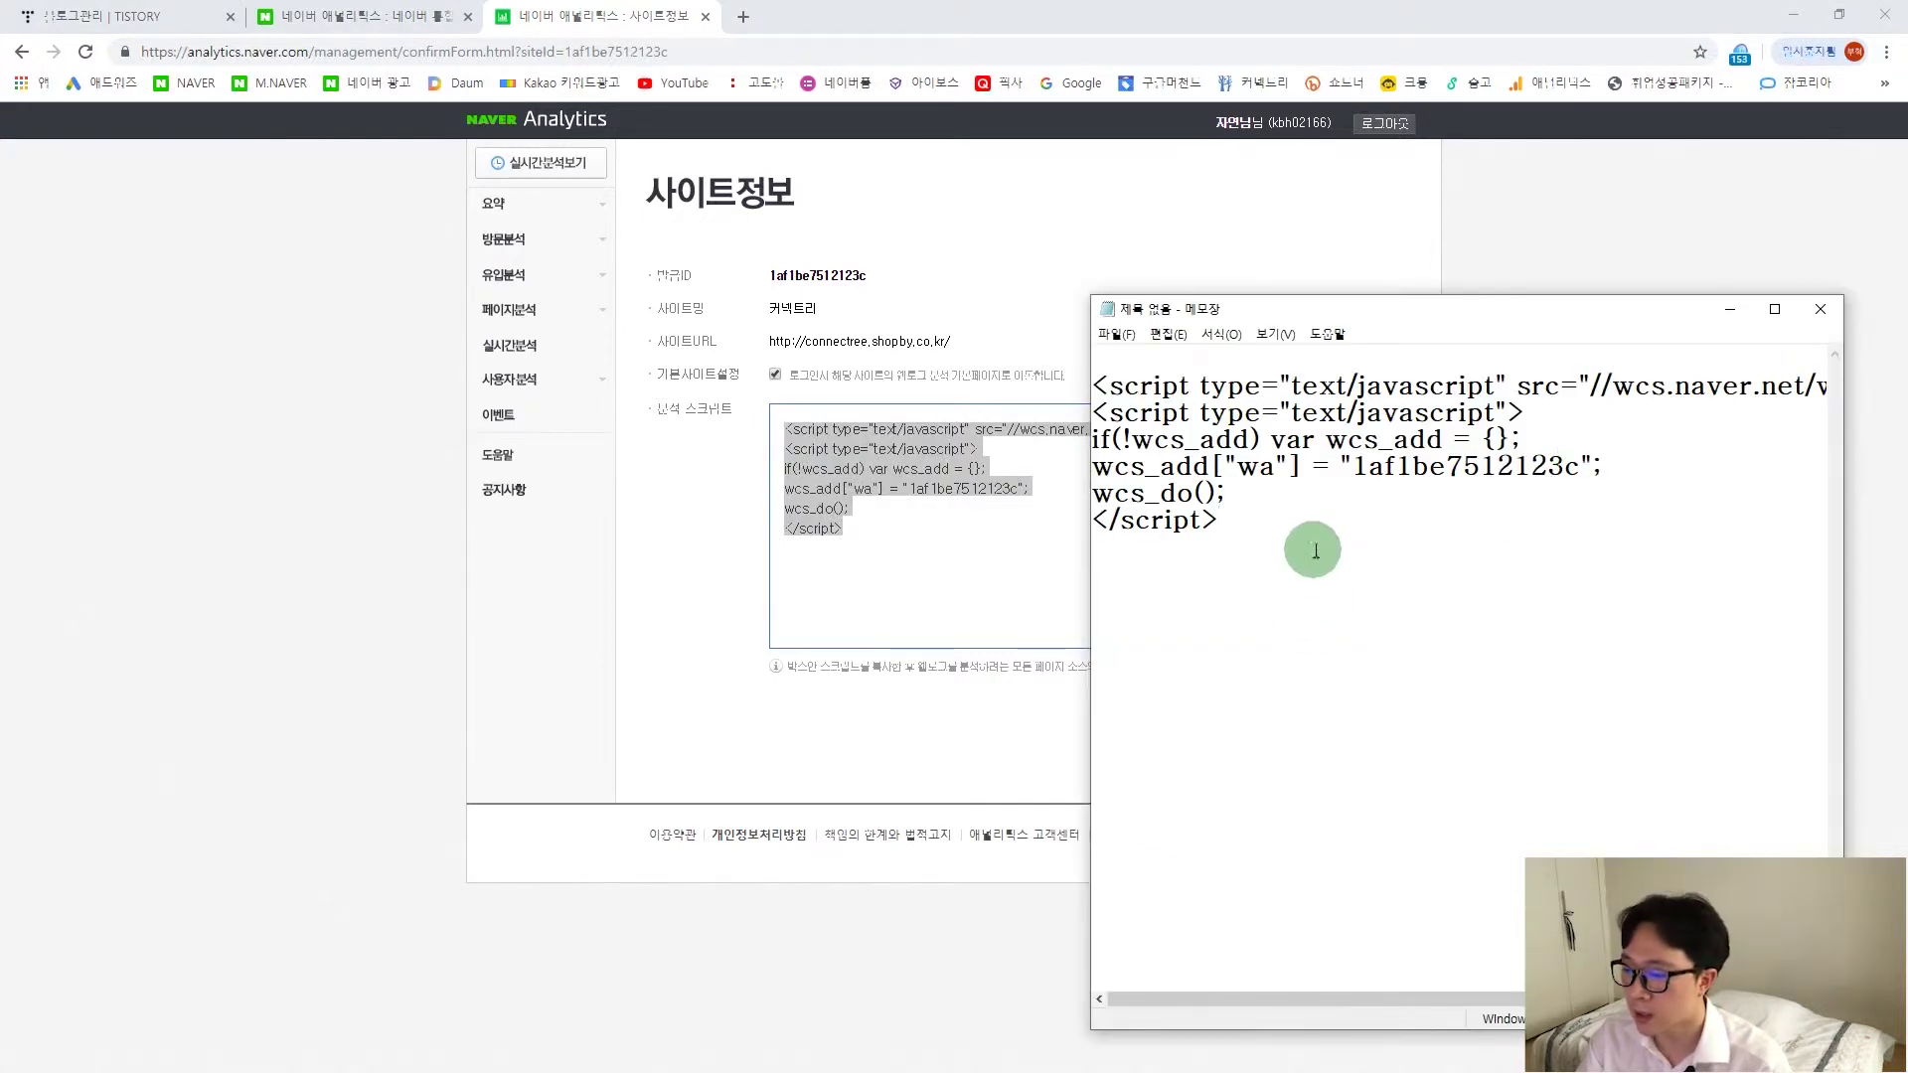
Select the whole pasted script in Notepad, from the first script tag to the closing tag.
left_click(1320, 541)
left_click_drag(1319, 542, 1060, 375)
left_click(1303, 527)
left_click_drag(1418, 546, 1110, 350)
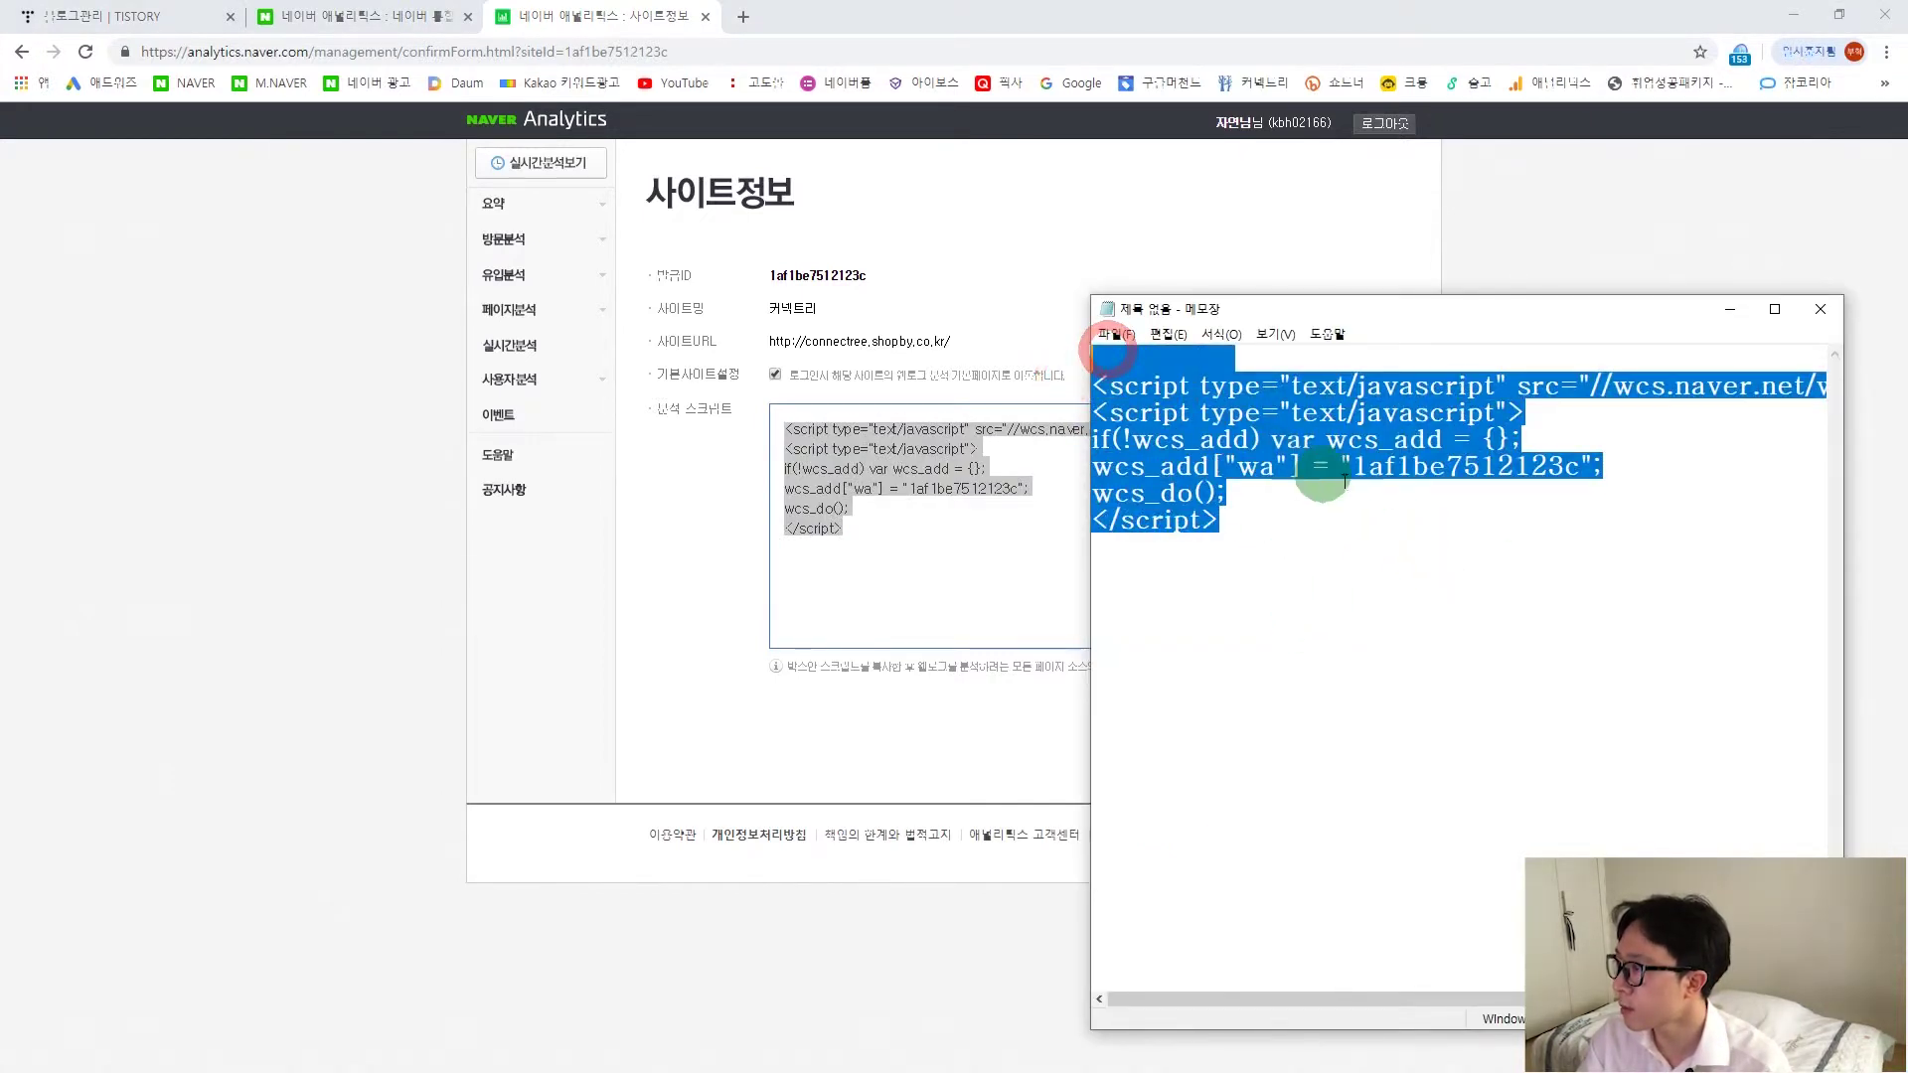
left_click_drag(1339, 582, 1091, 393)
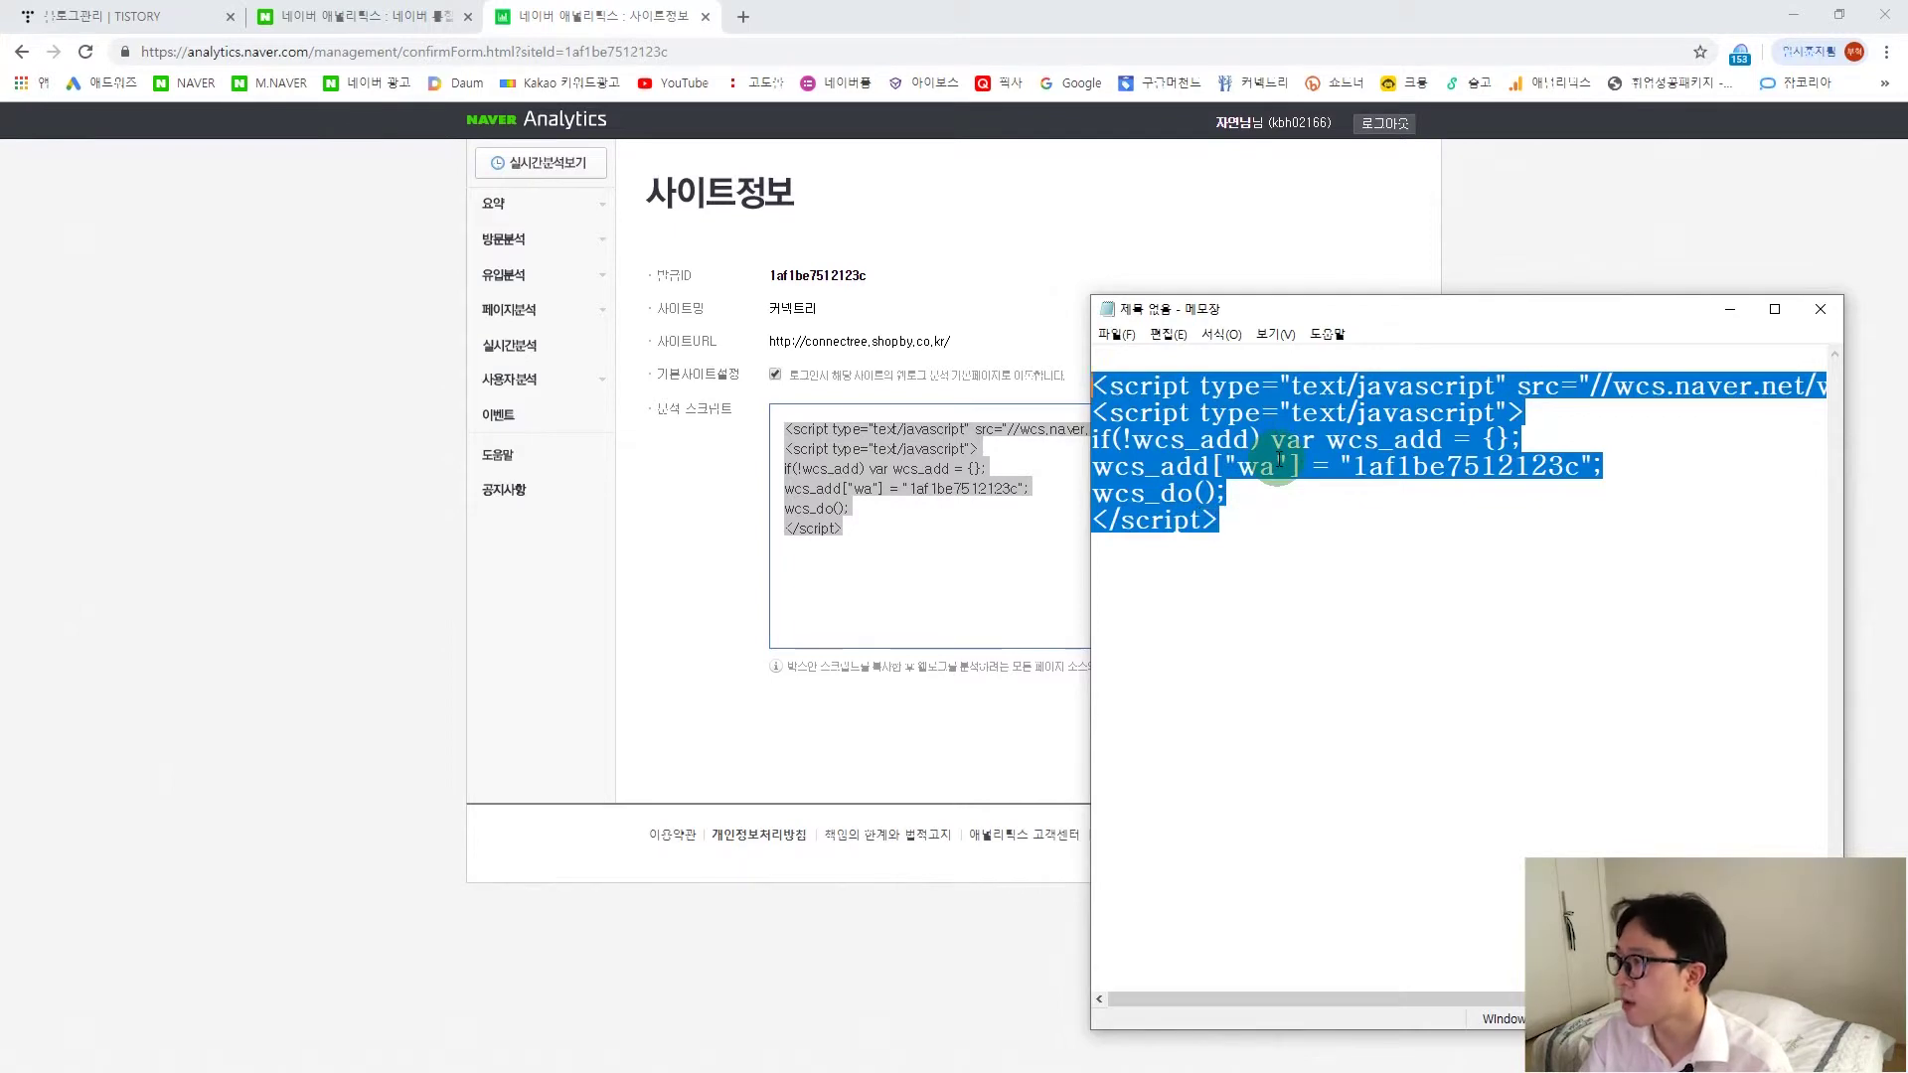
Switch to the Tistory blog management page, open the skin editor's HTML source and dismiss the SpotOnTheMouse licence window.
left_click(85, 16)
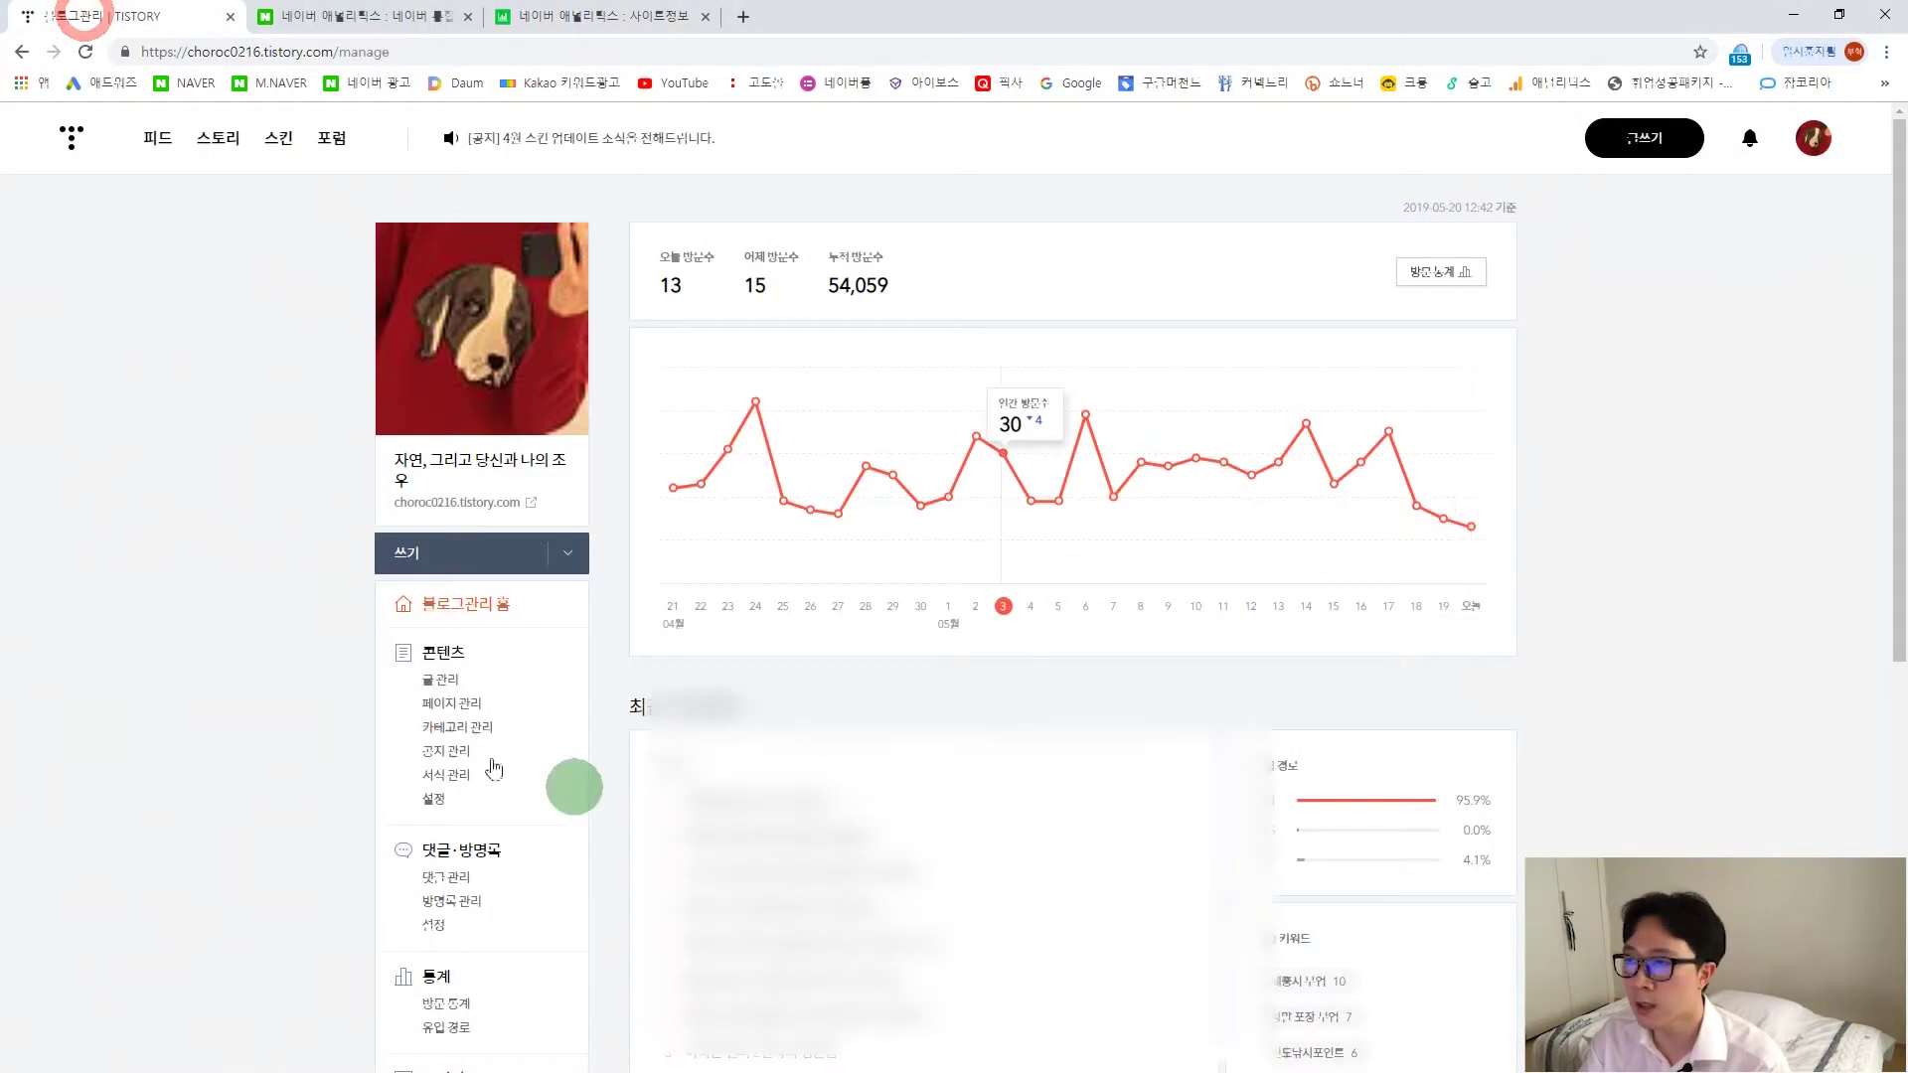
scroll(409, 565, "down", 2)
scroll(408, 564, "up", 1)
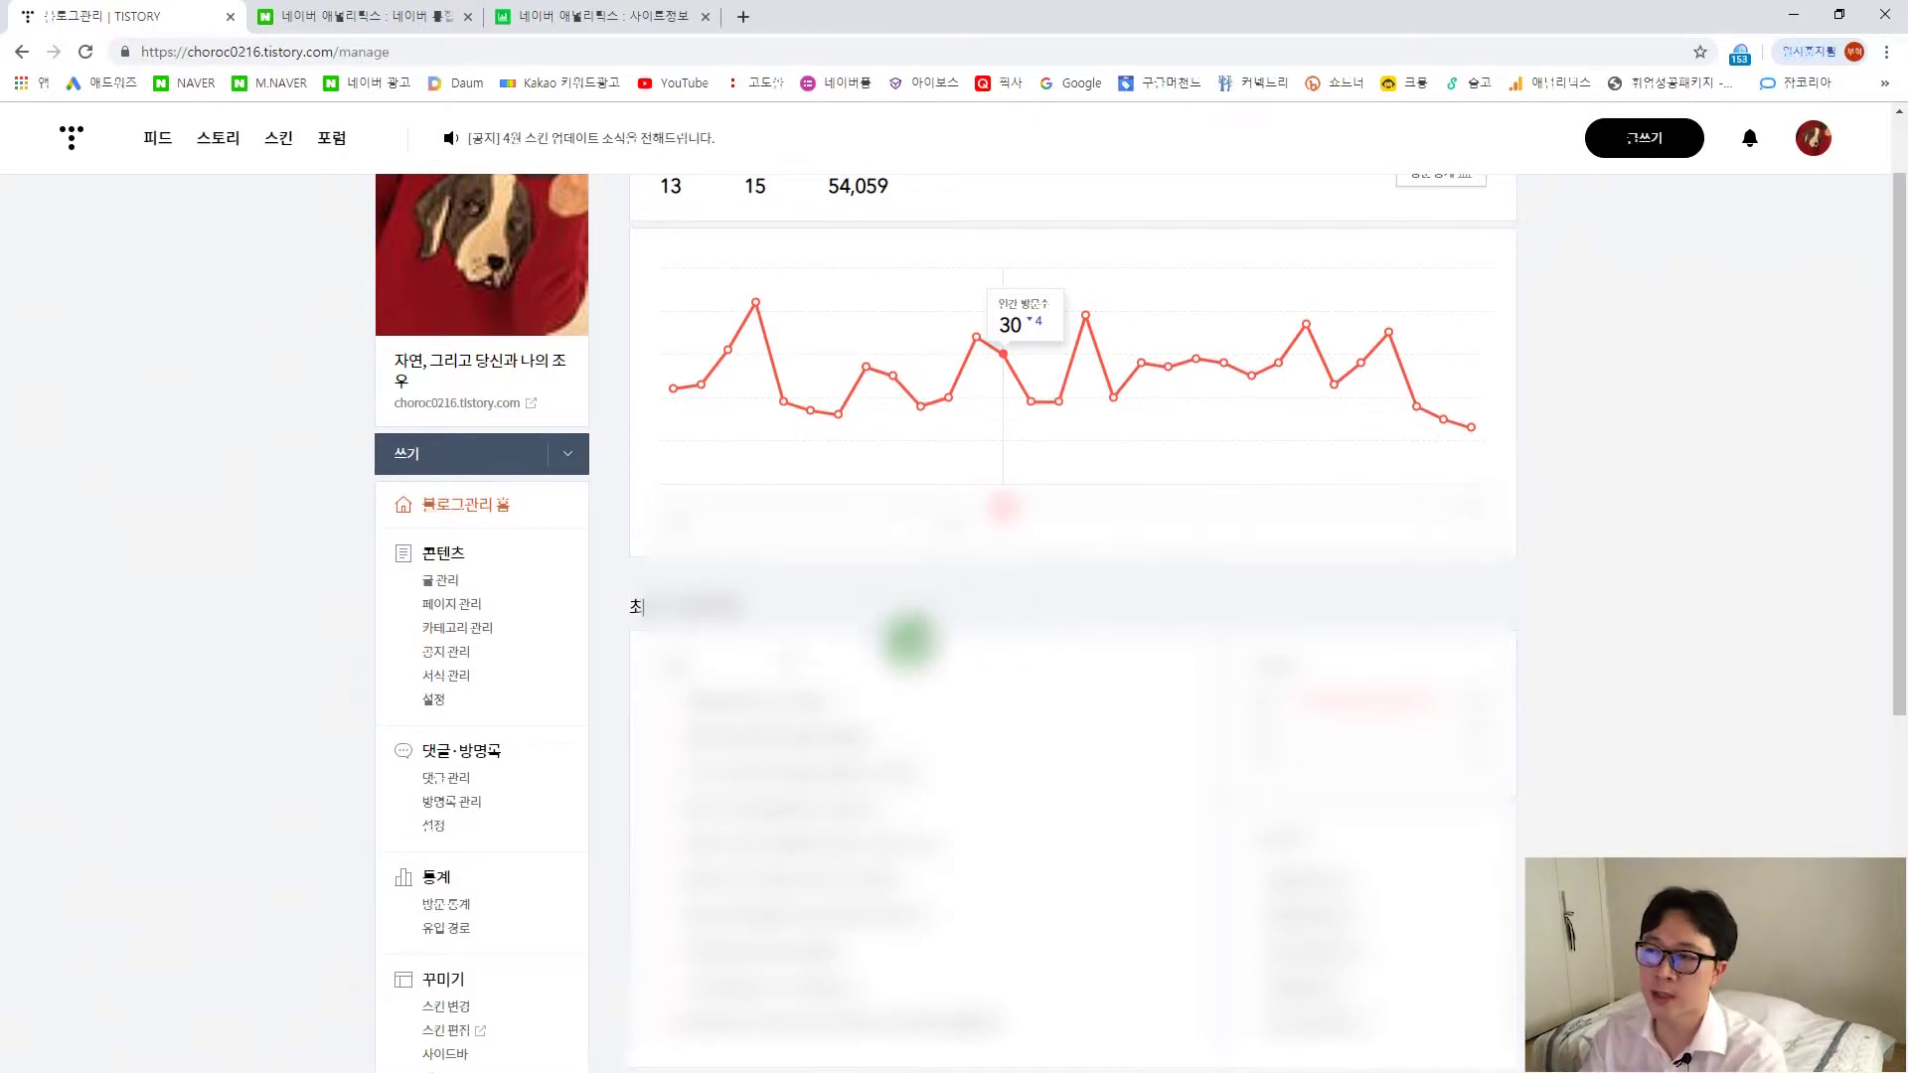
scroll(428, 717, "down", 2)
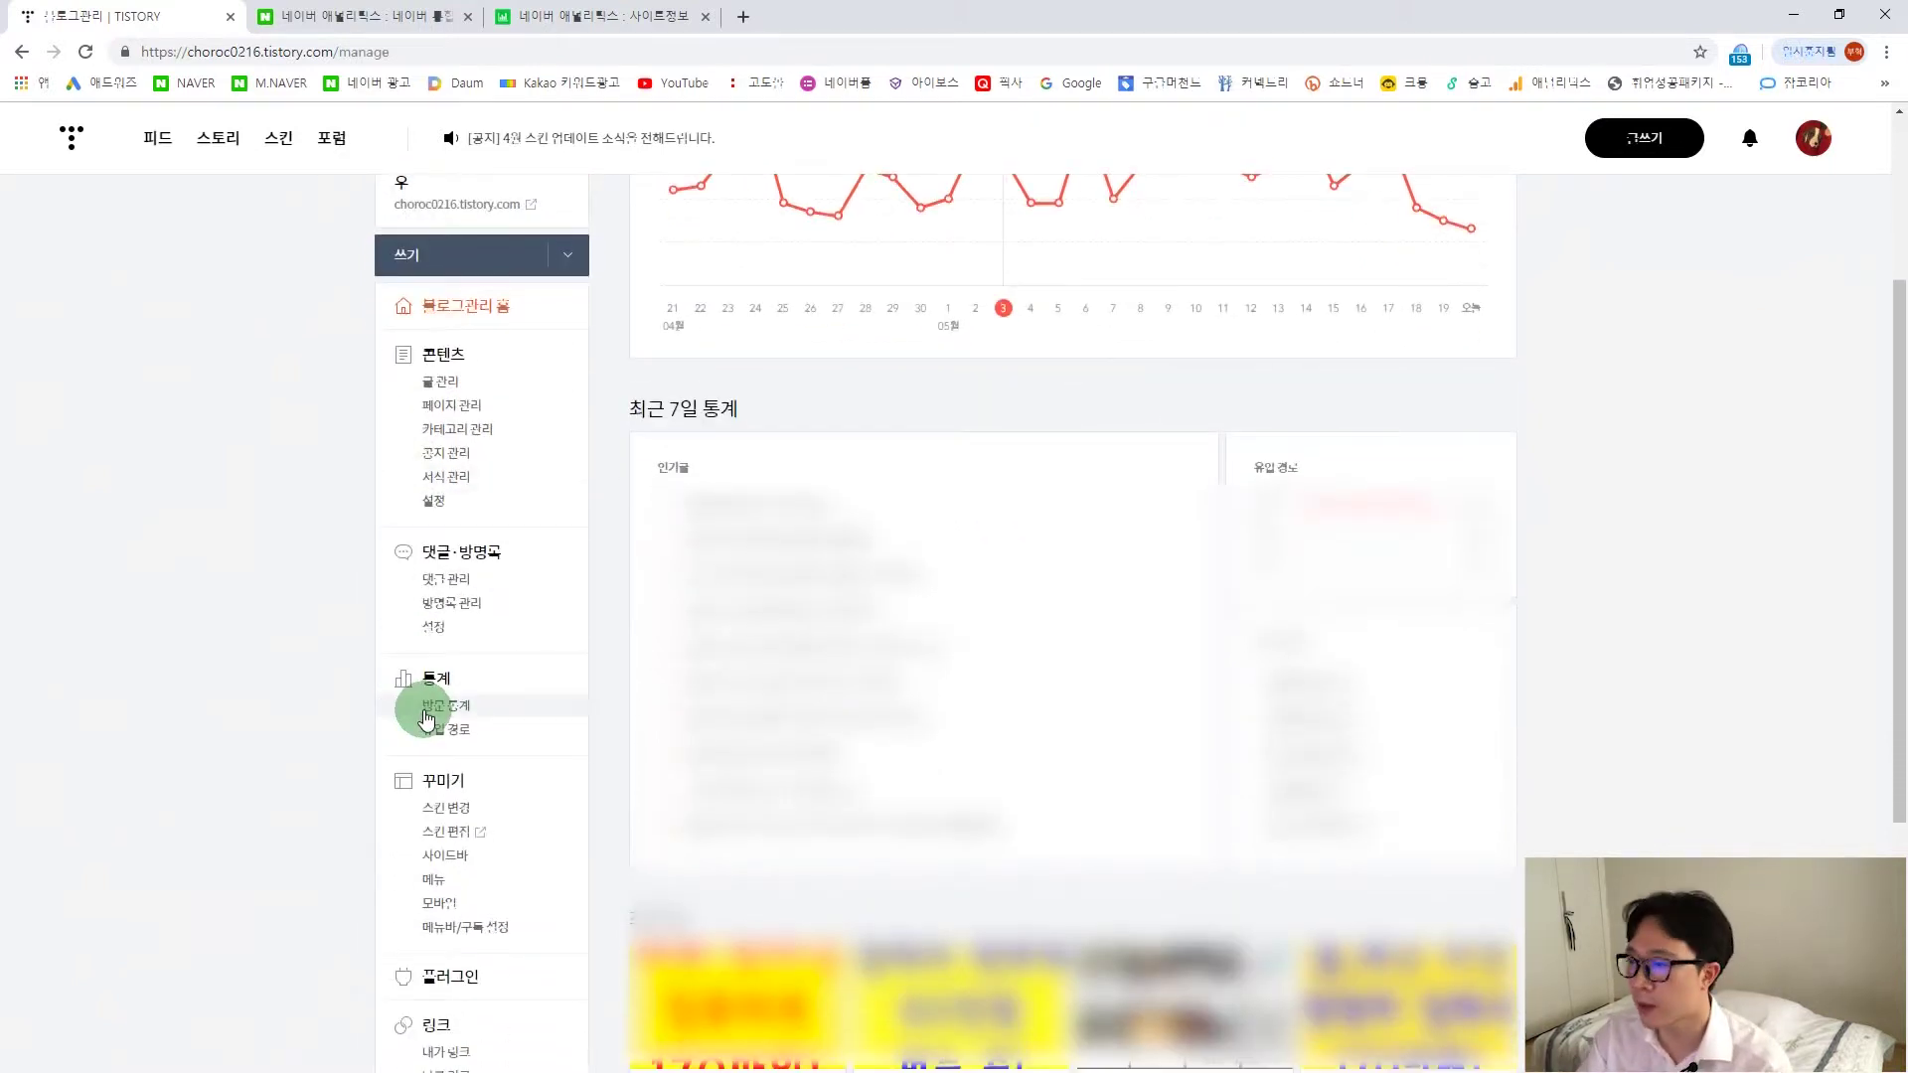
left_click(447, 839)
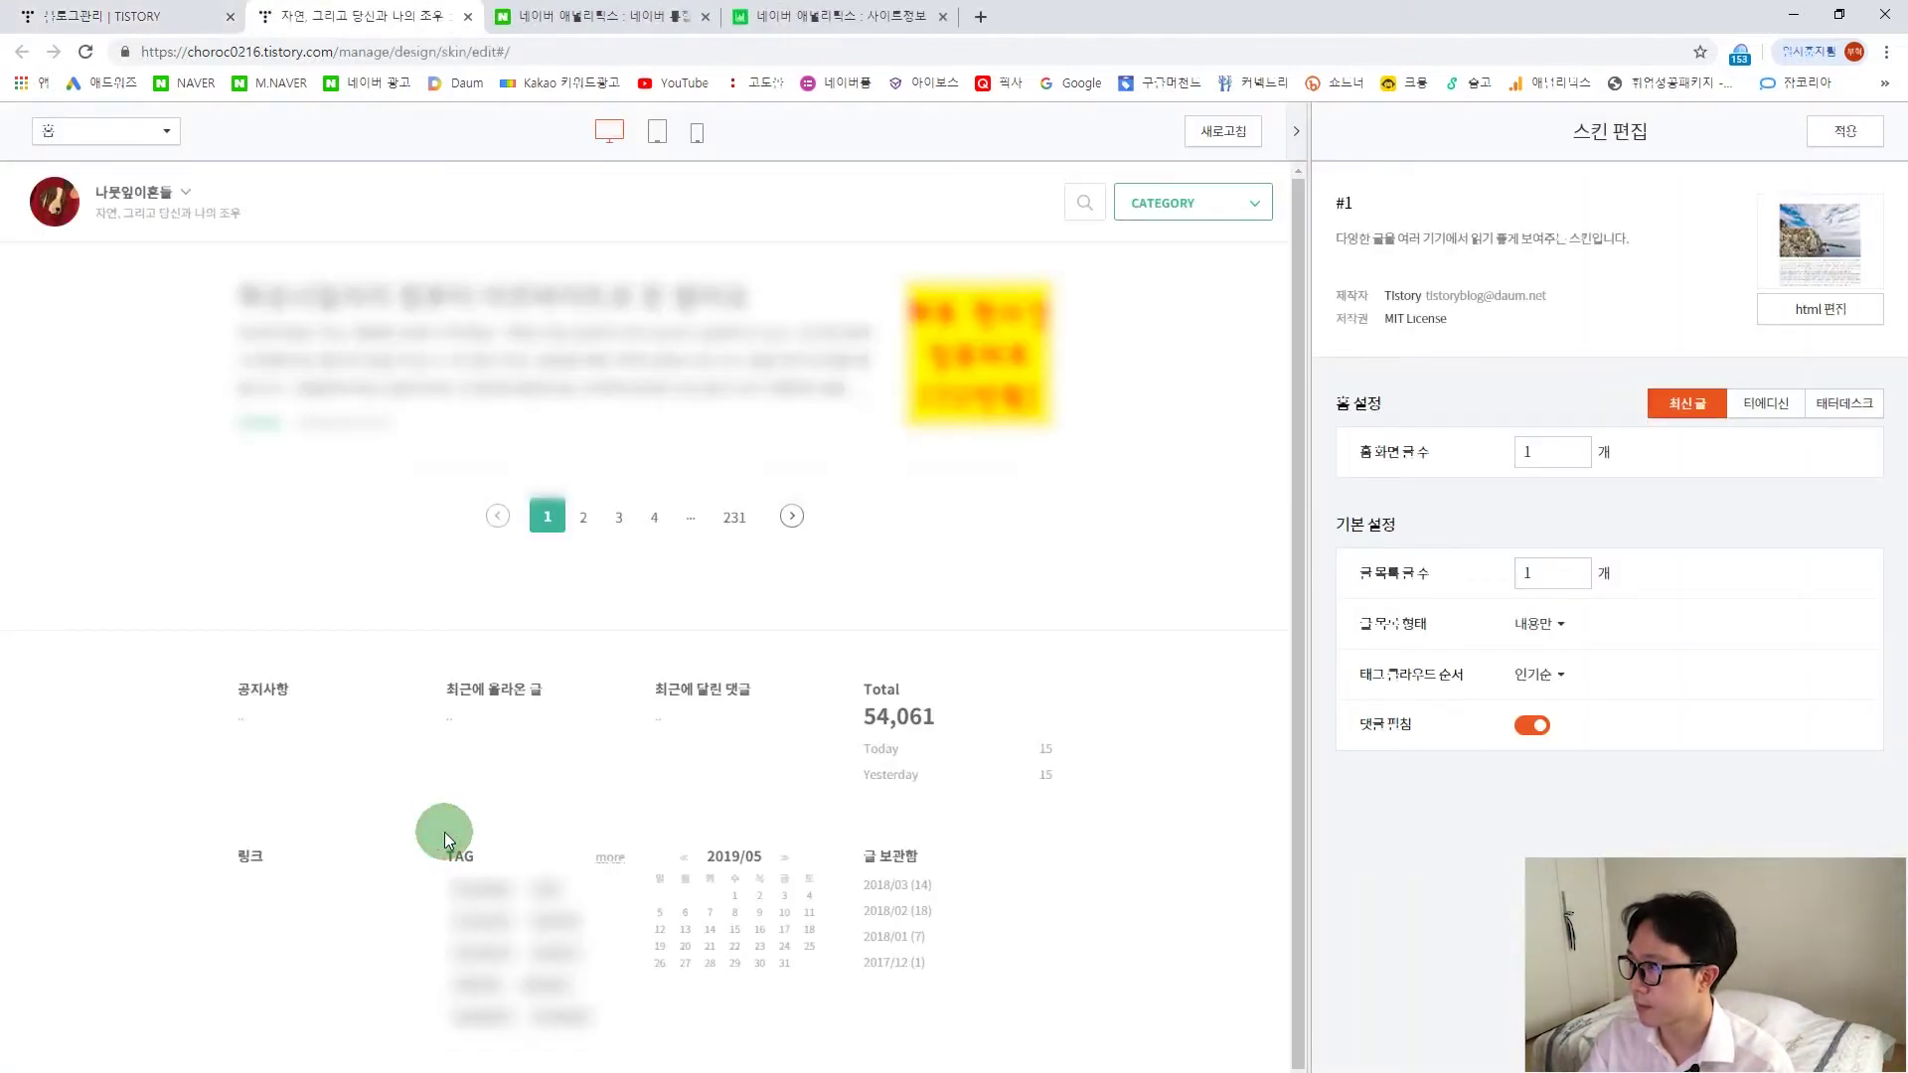
left_click(1807, 319)
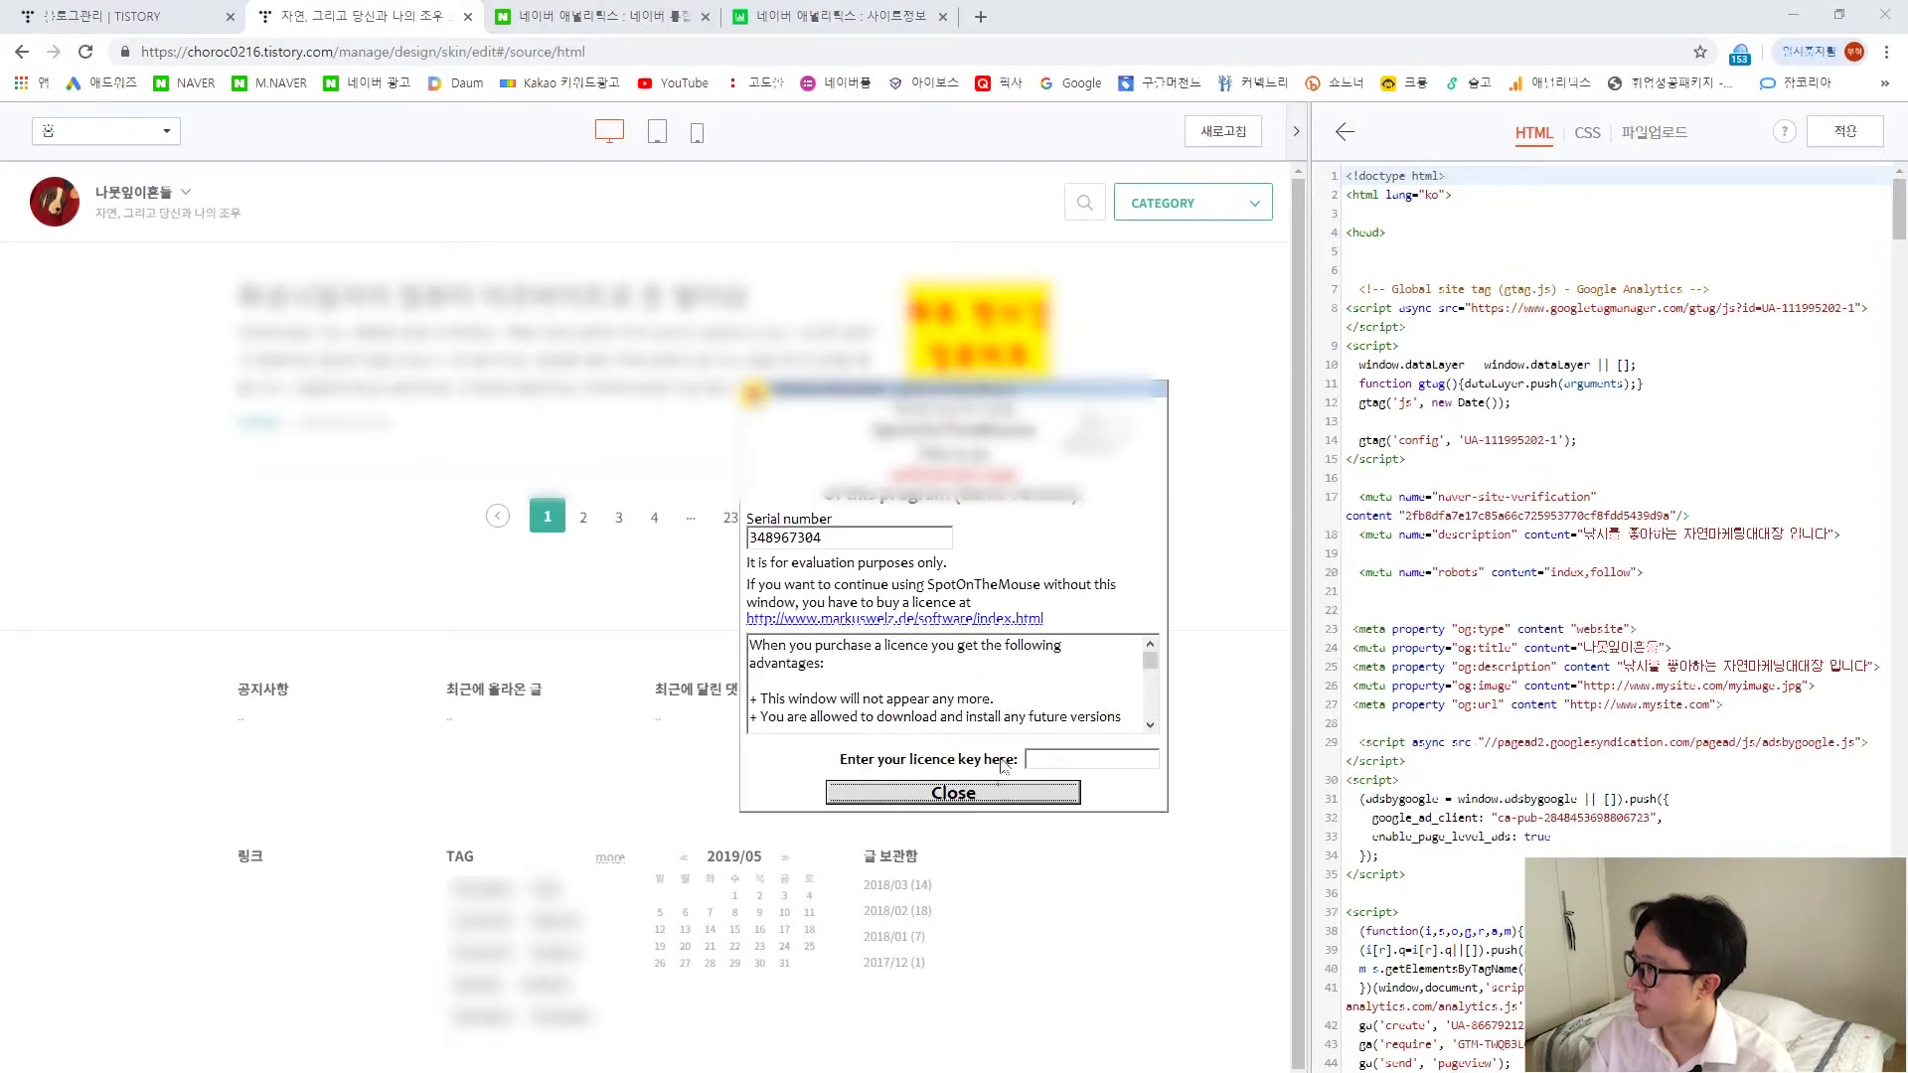
left_click(1001, 792)
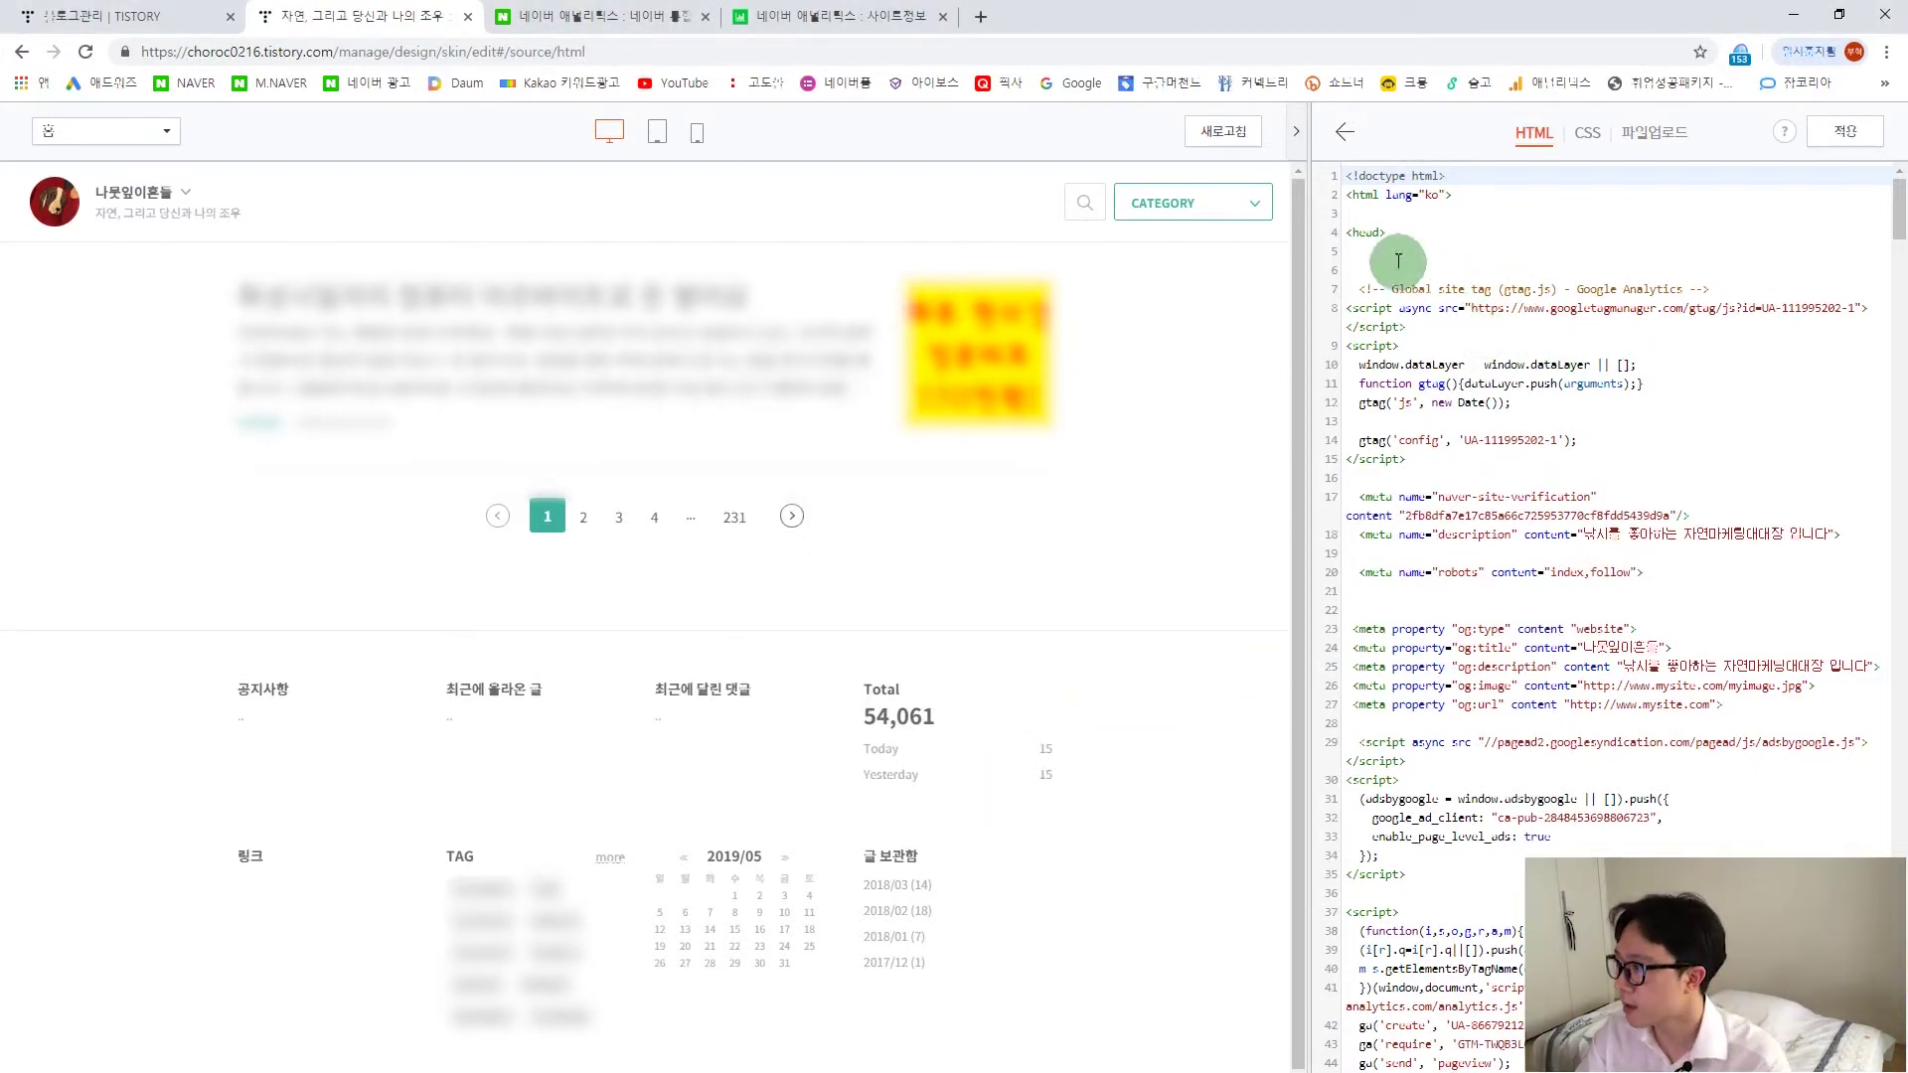
Locate the opening and closing head tags in the skin's HTML source.
left_click(1354, 233)
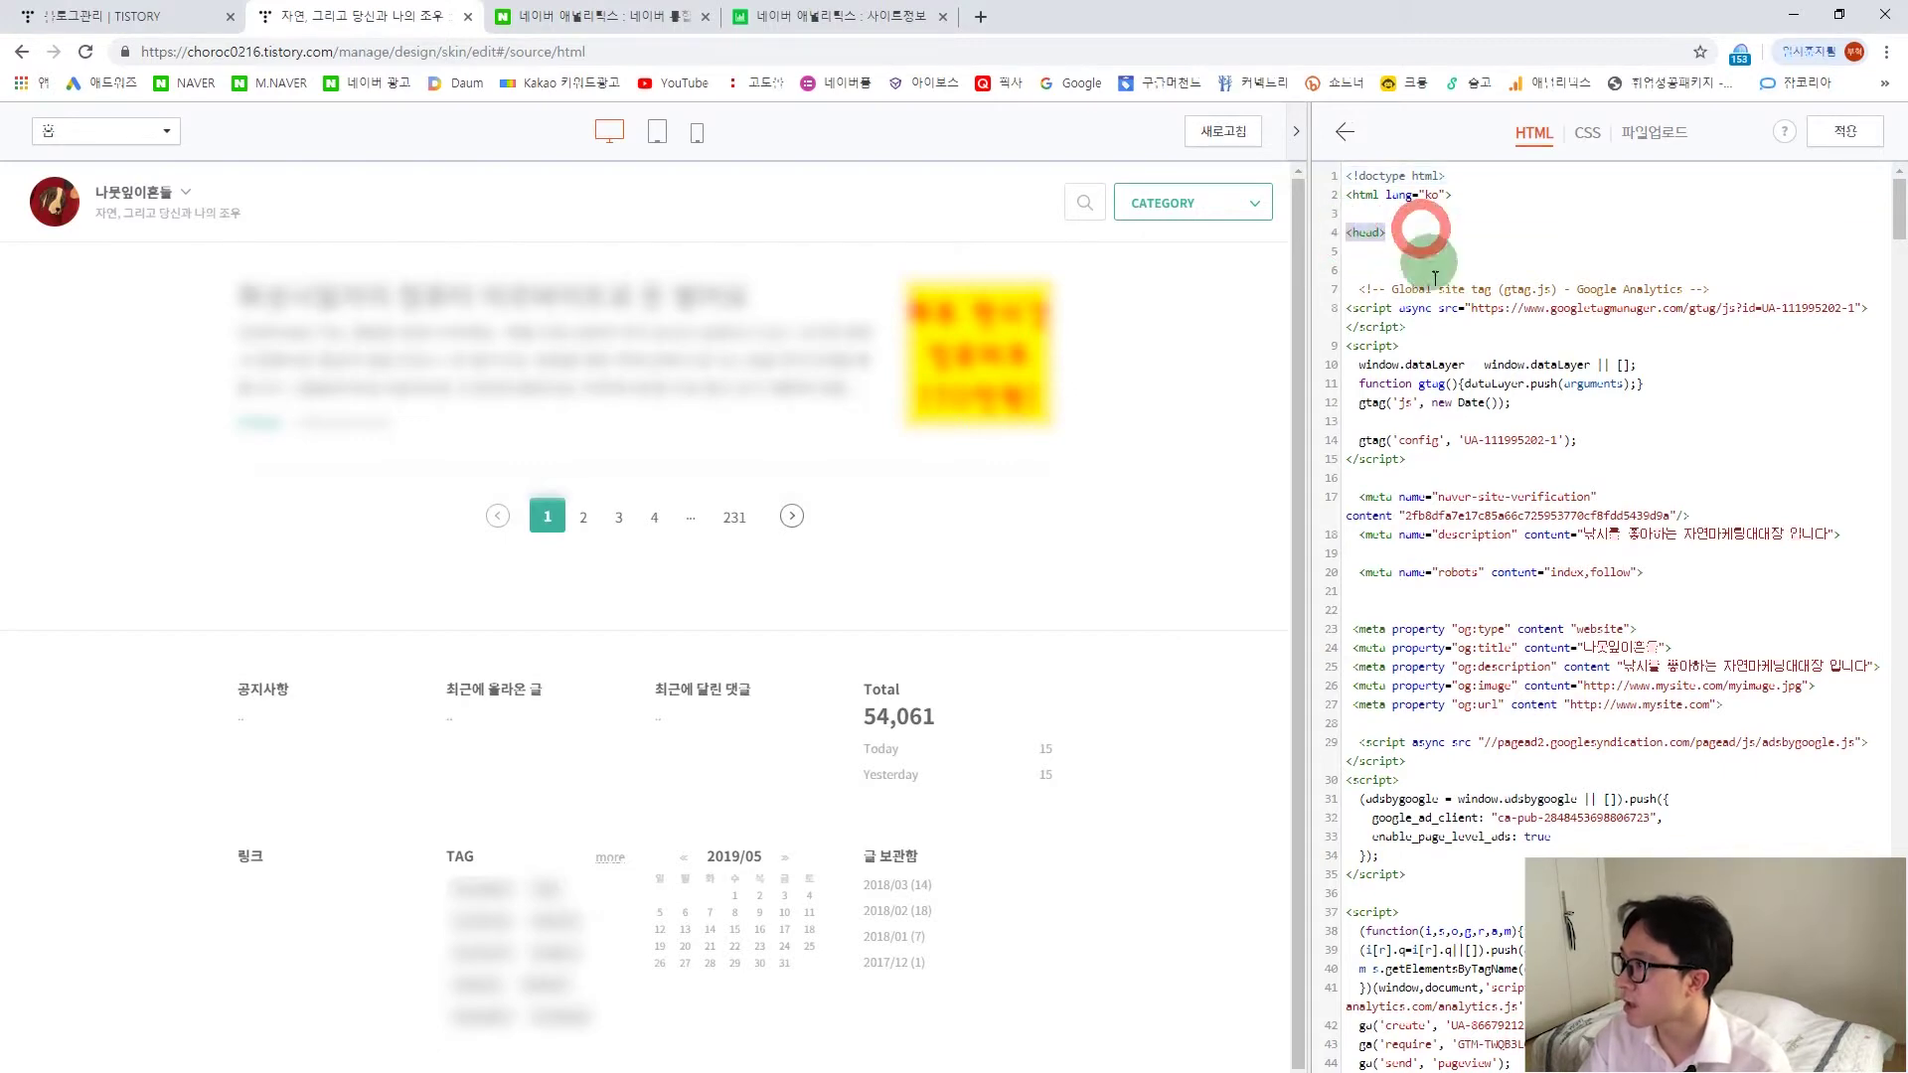
scroll(1490, 548, "down", 6)
scroll(1491, 549, "down", 8)
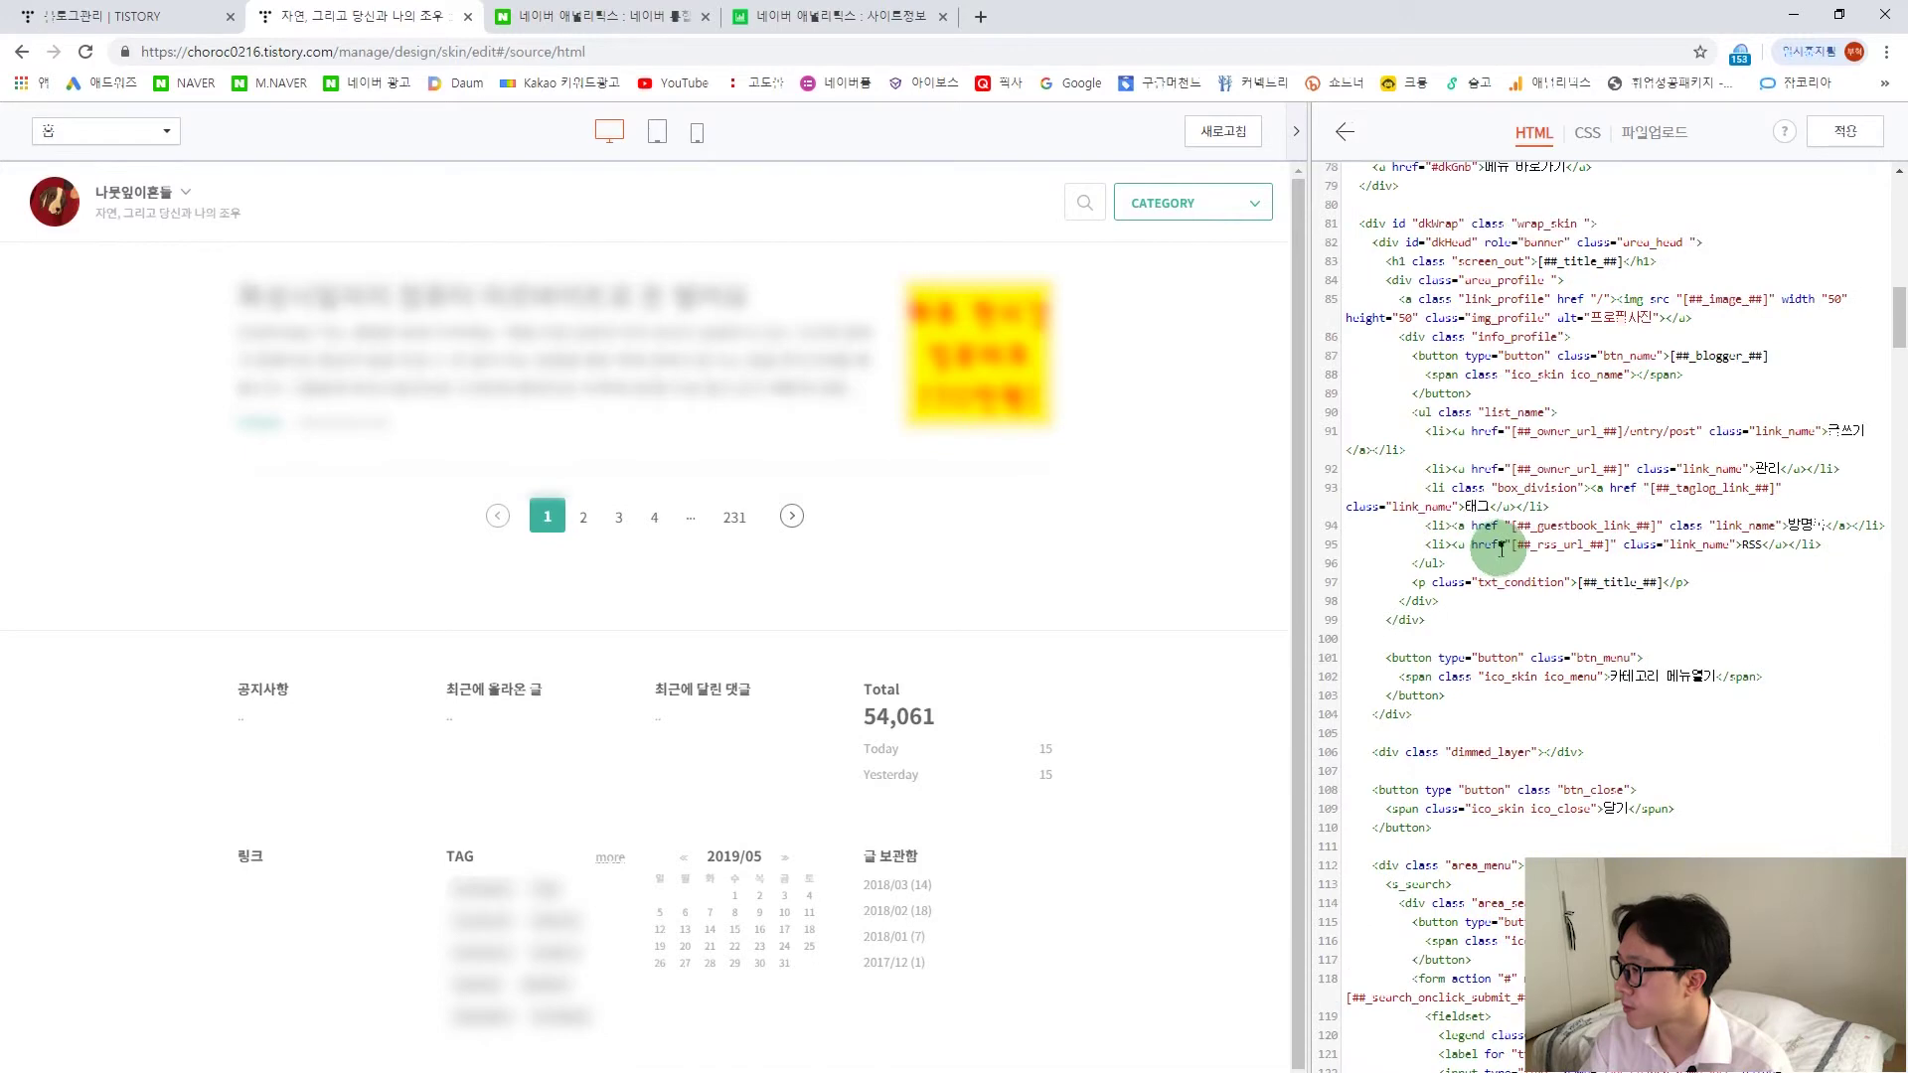
scroll(1508, 554, "up", 4)
left_click(1377, 550)
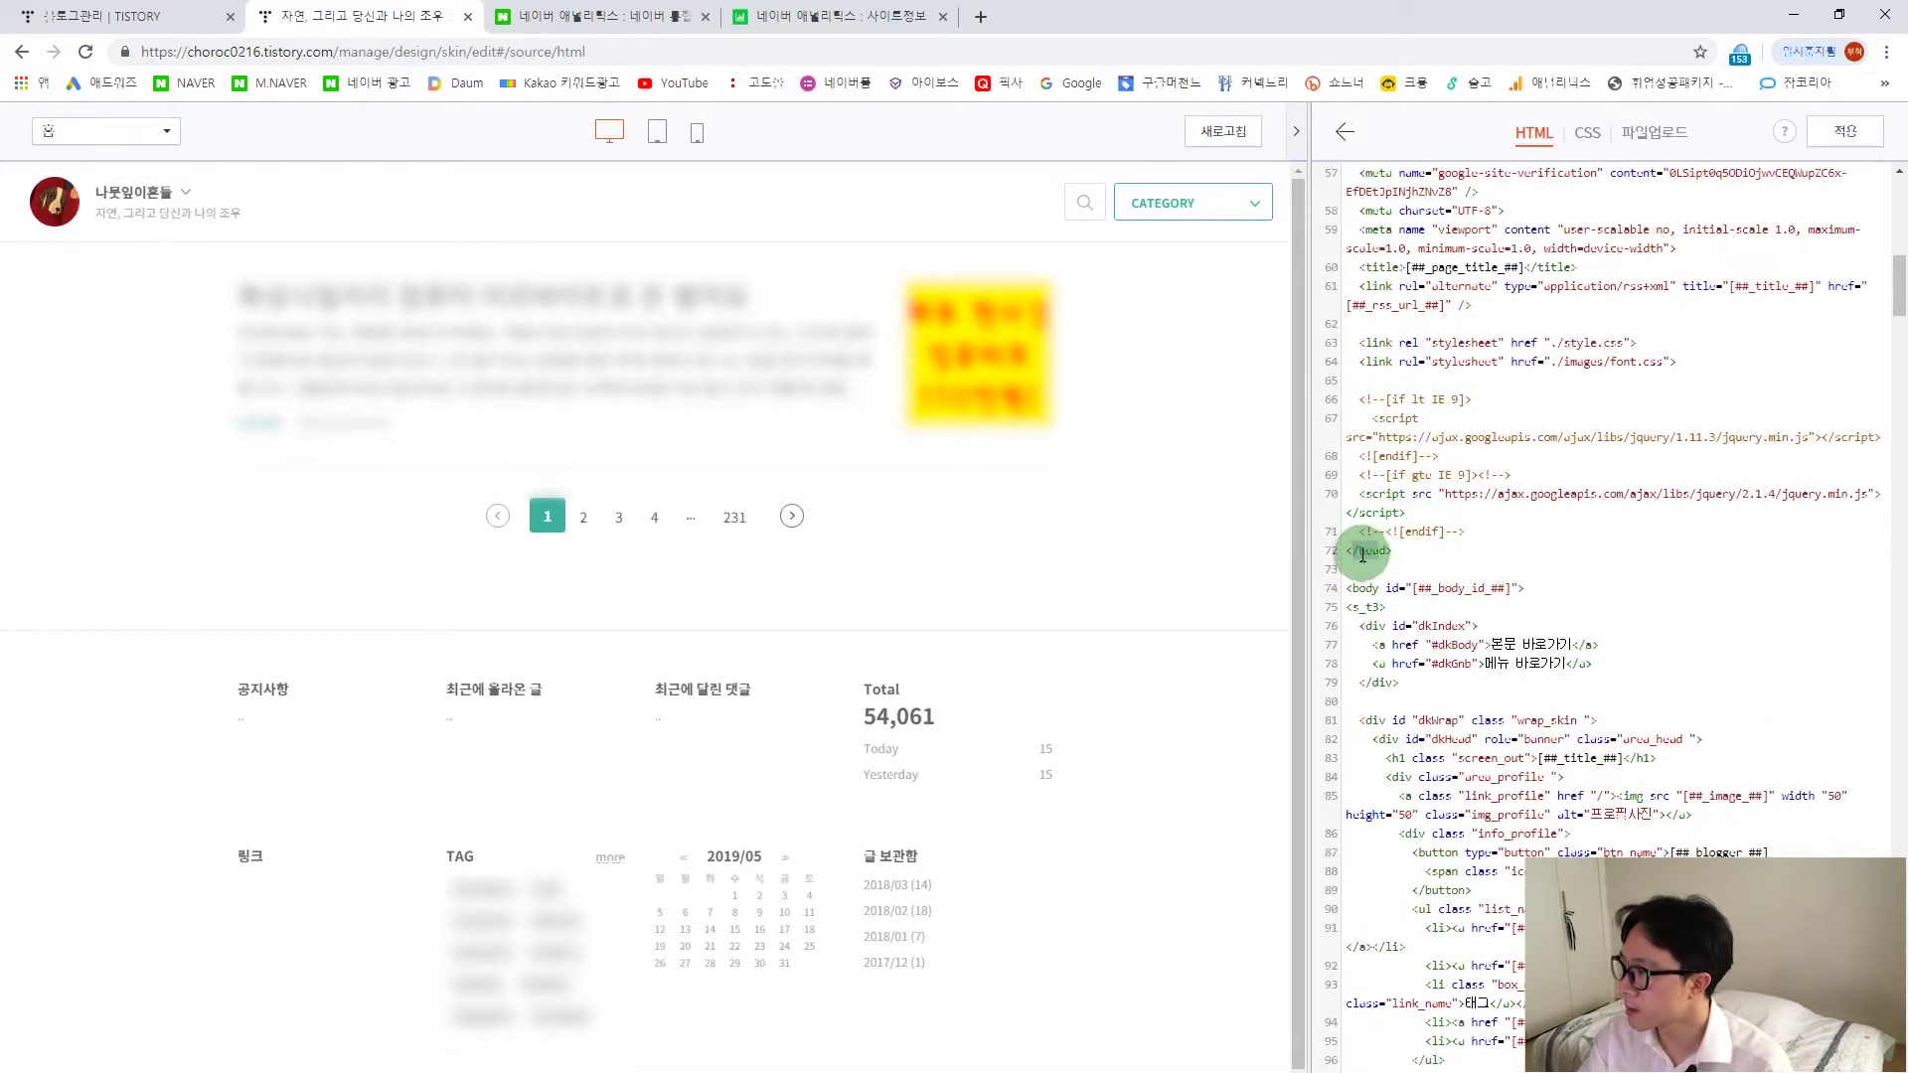
Paste the Naver Analytics wcslog.js tracking script just below the opening head tag, above the Google Analytics tag, in the skin's HTML.
left_click_drag(1386, 550, 1348, 550)
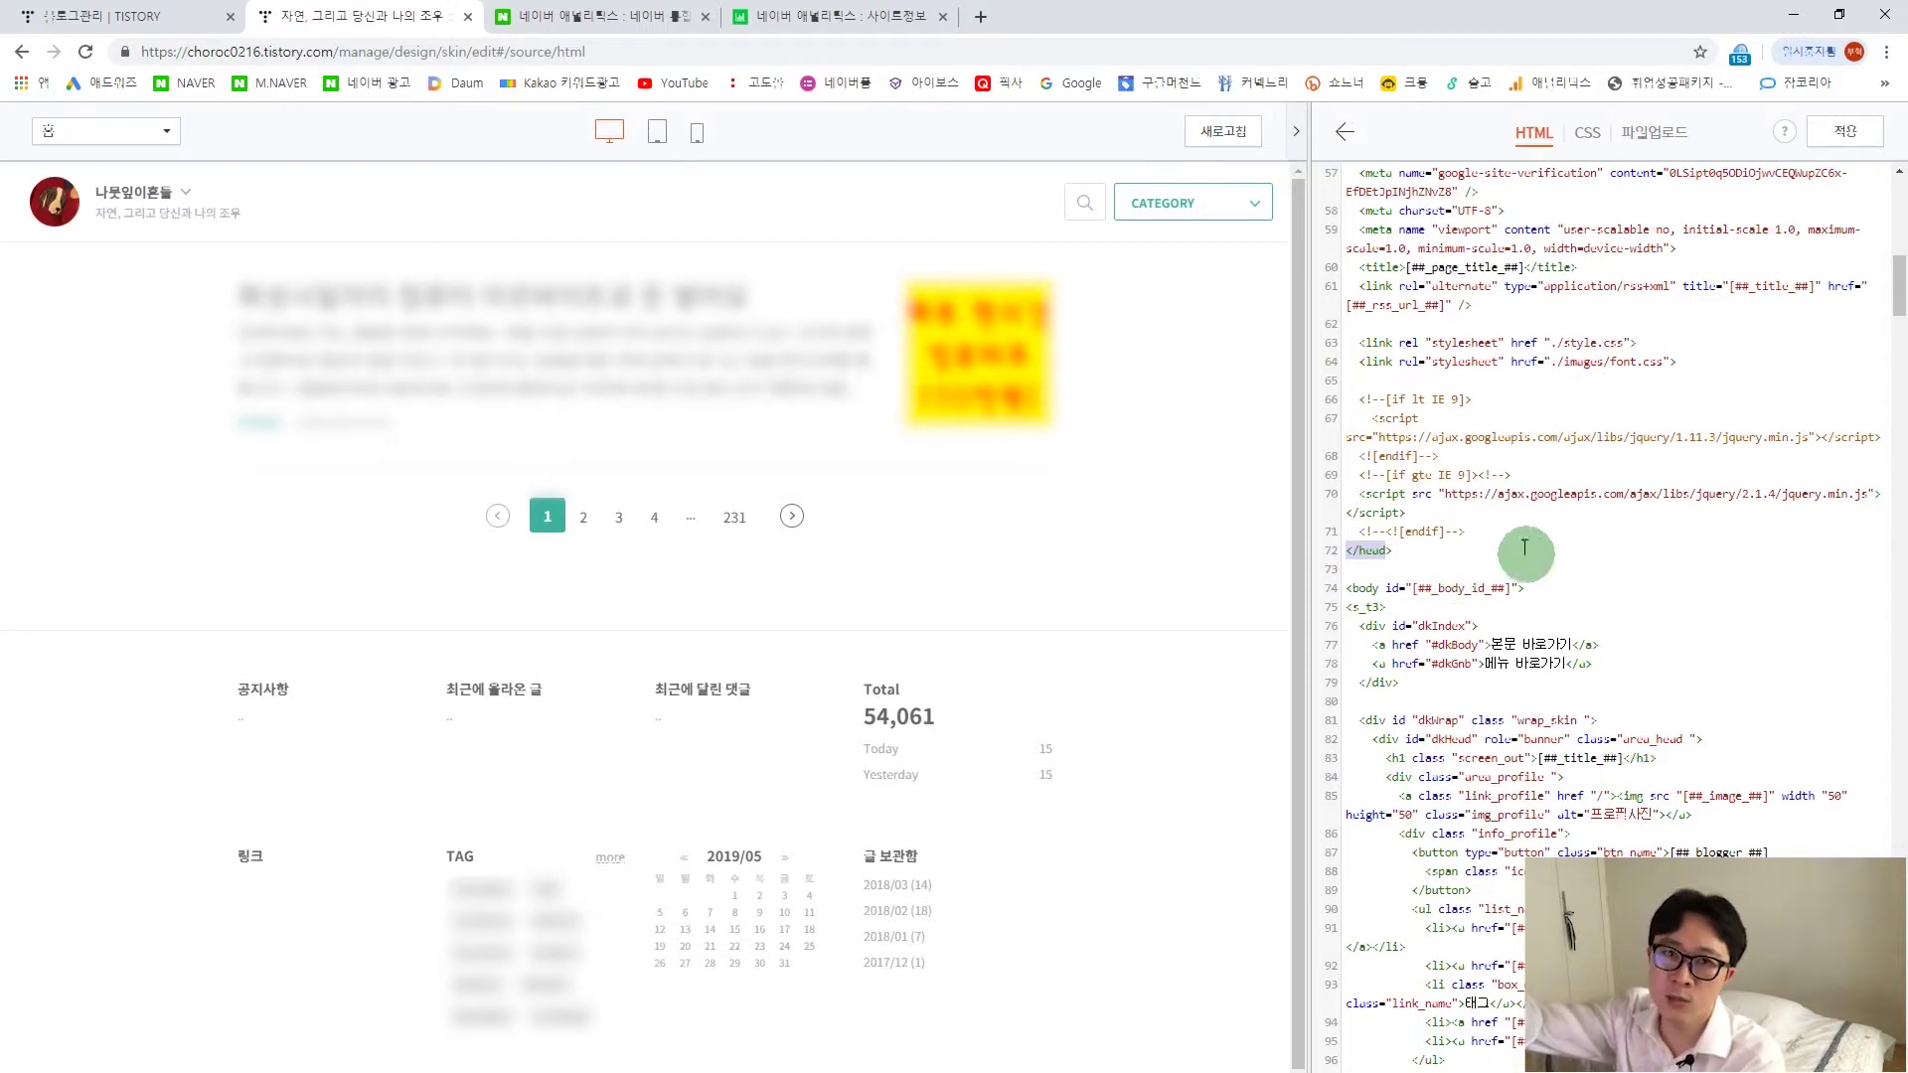
scroll(1491, 541, "up", 10)
left_click(1399, 264)
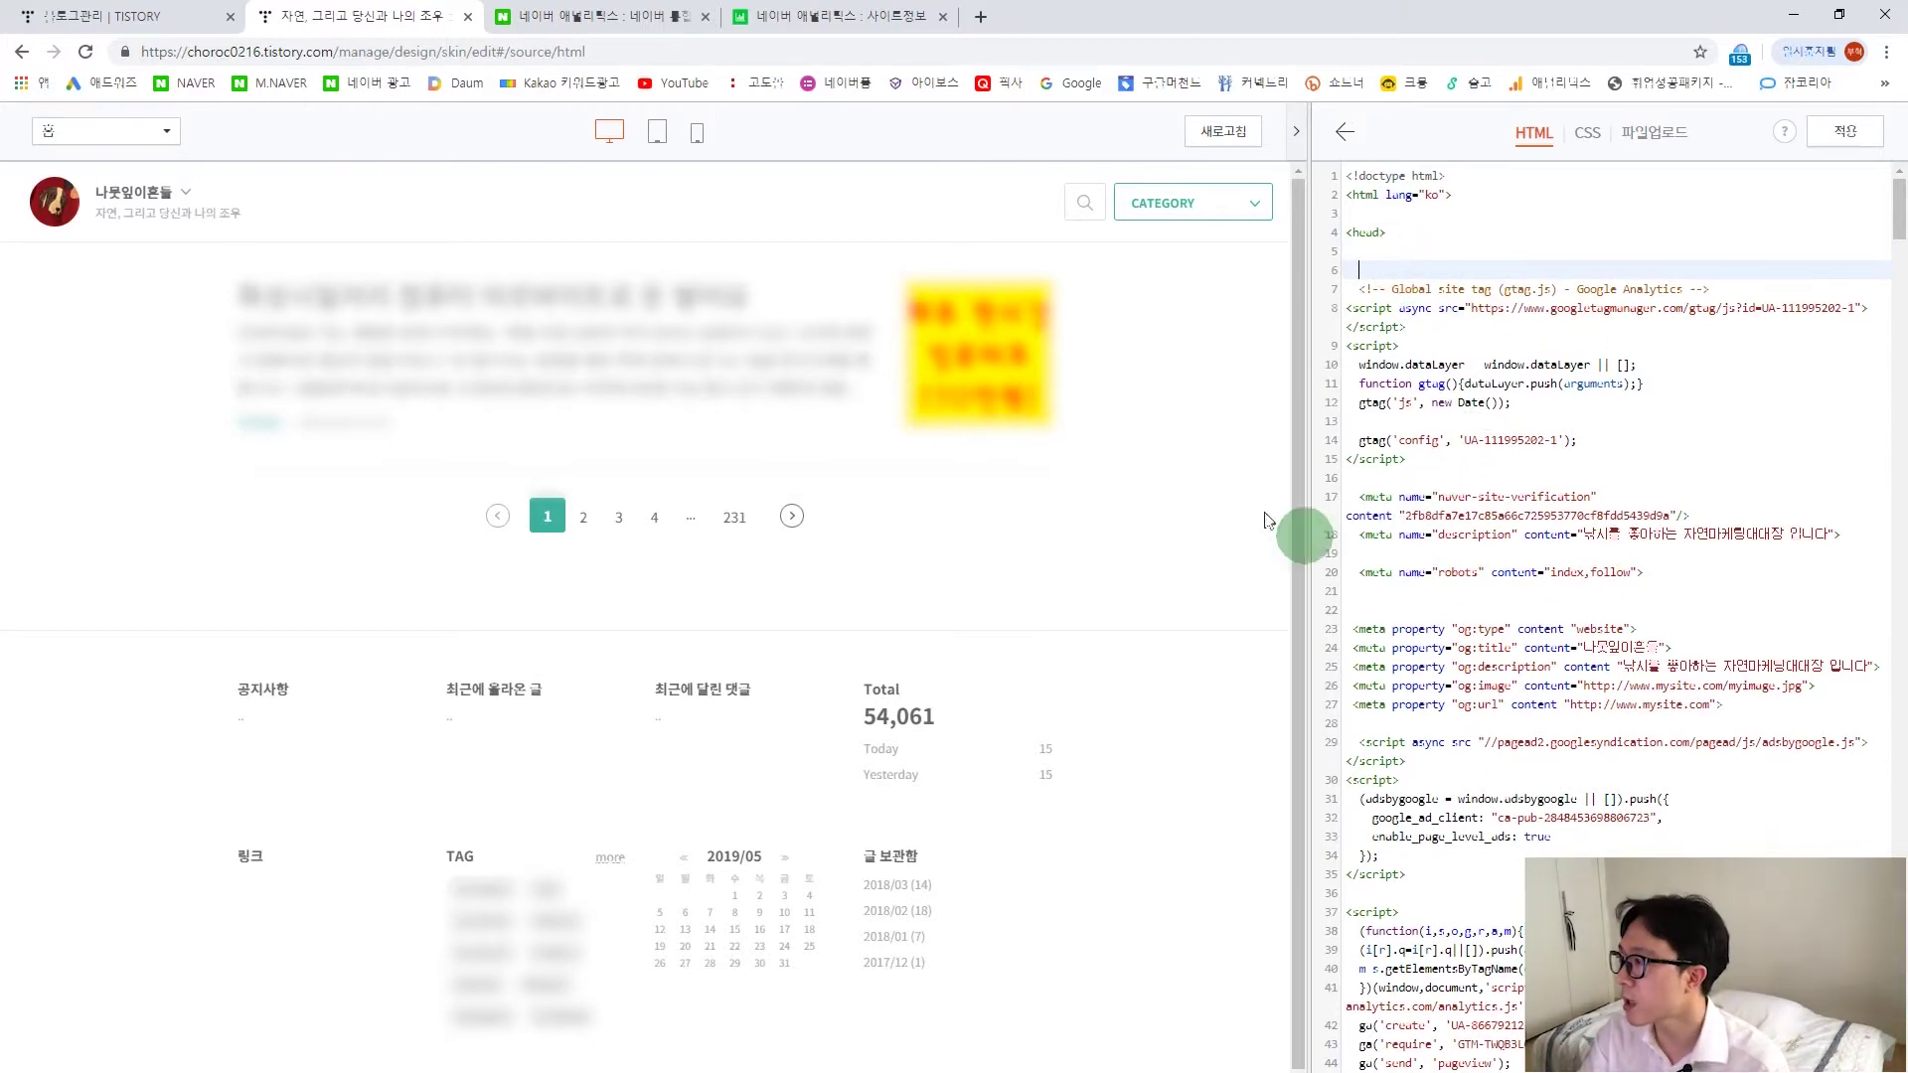
left_click(1409, 256)
left_click(1416, 266)
type("<script type=\"text/javascript\" src=\"//wcs.naver.net/wcslog.js\"></script> <script type=\"text/javascript\"> if(!wcs_add) var wcs_add = {}; wcs_add[\"wa\"] = \"1af1be7512123c\"; wcs_do(); </script>")
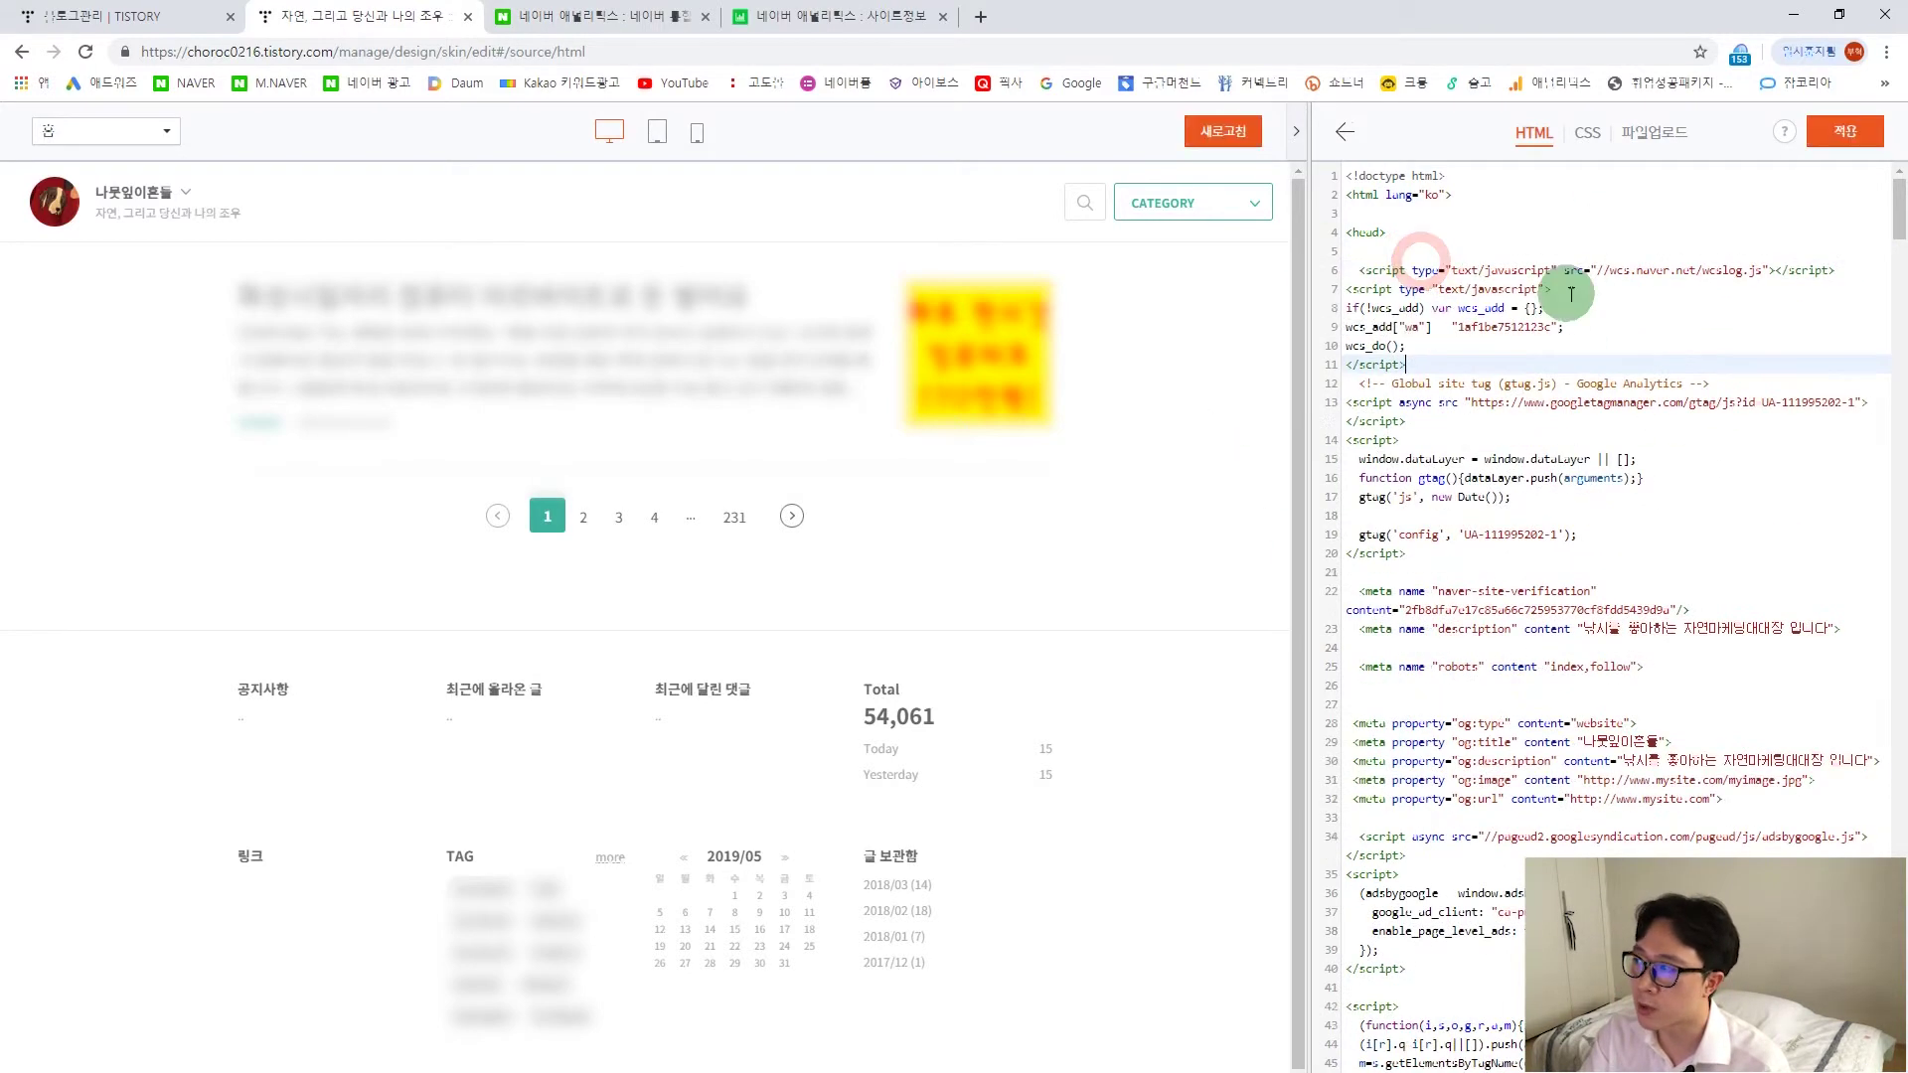
left_click(1436, 365)
left_click(1441, 348)
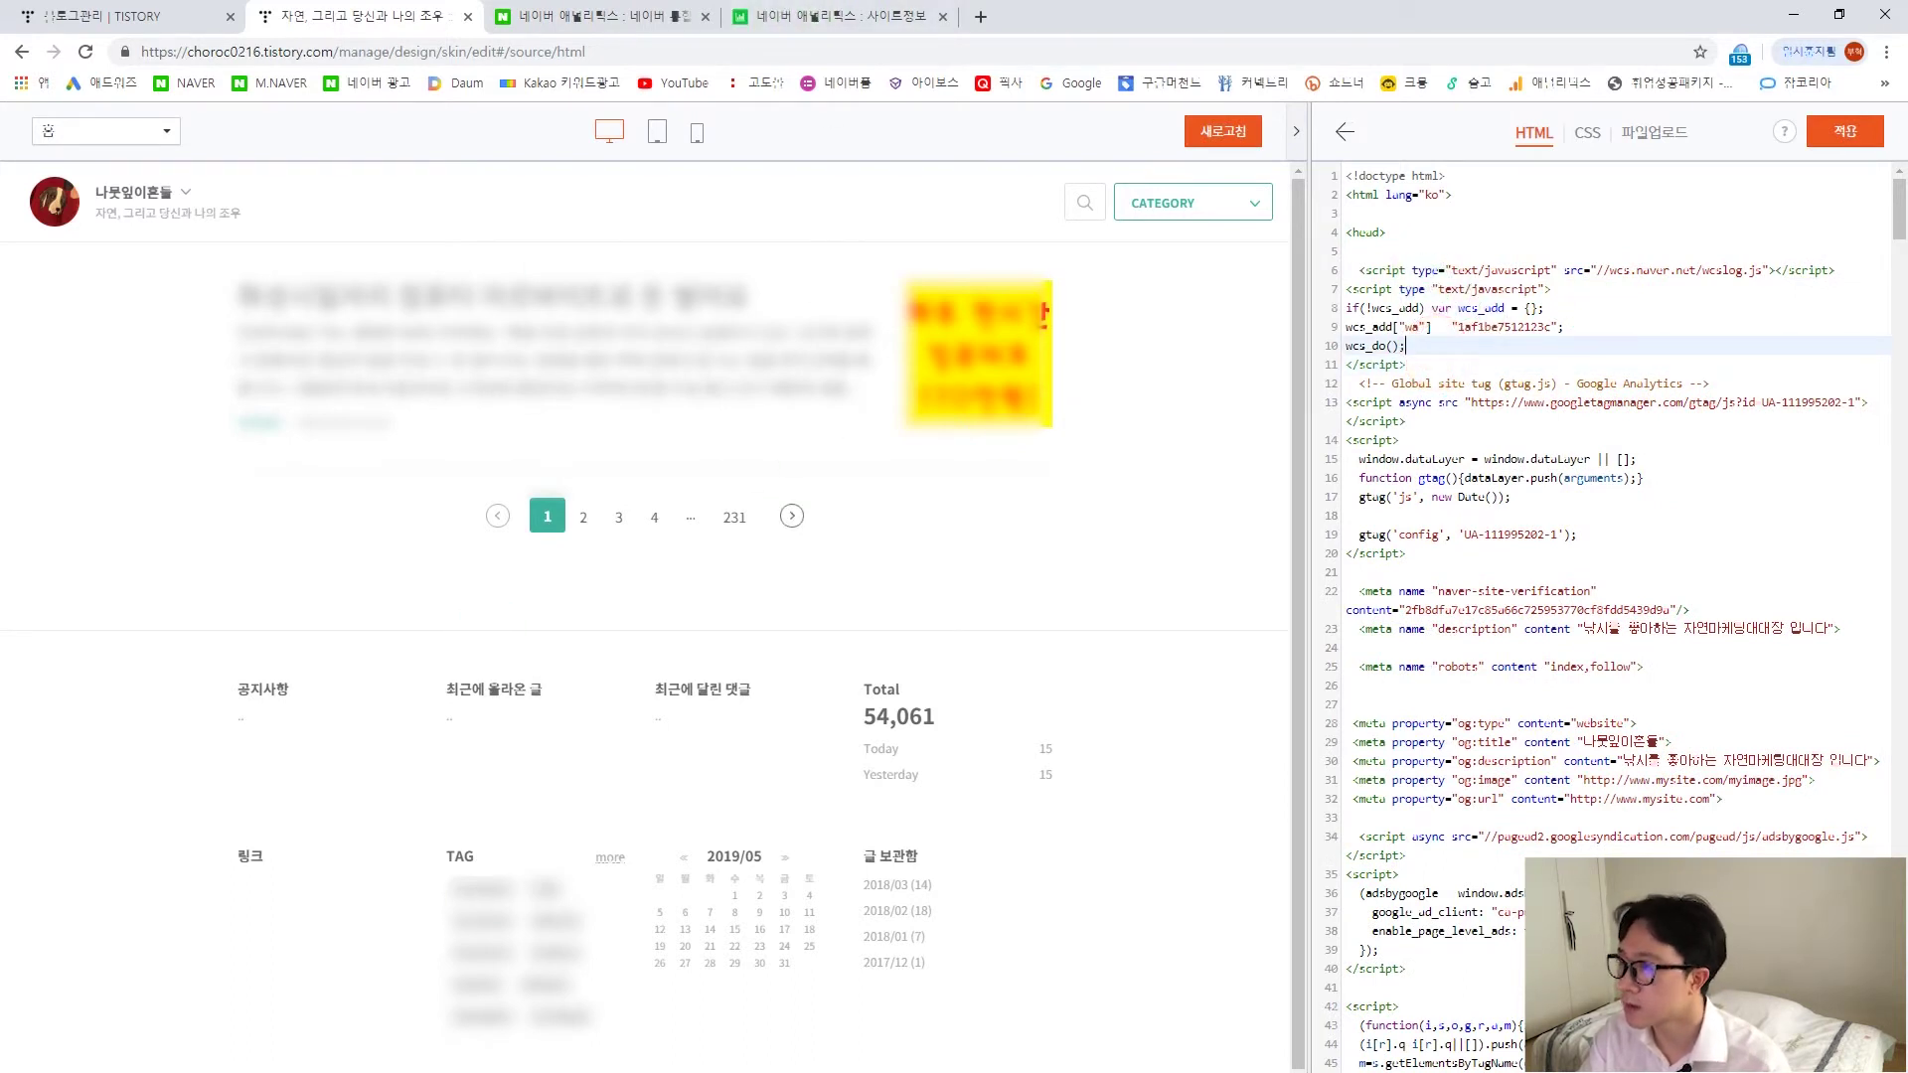
Bring up the Notepad copy of the script, compare it with the code pasted in the skin's HTML, and minimise Notepad.
key("alt+Tab")
left_click_drag(1574, 310, 962, 198)
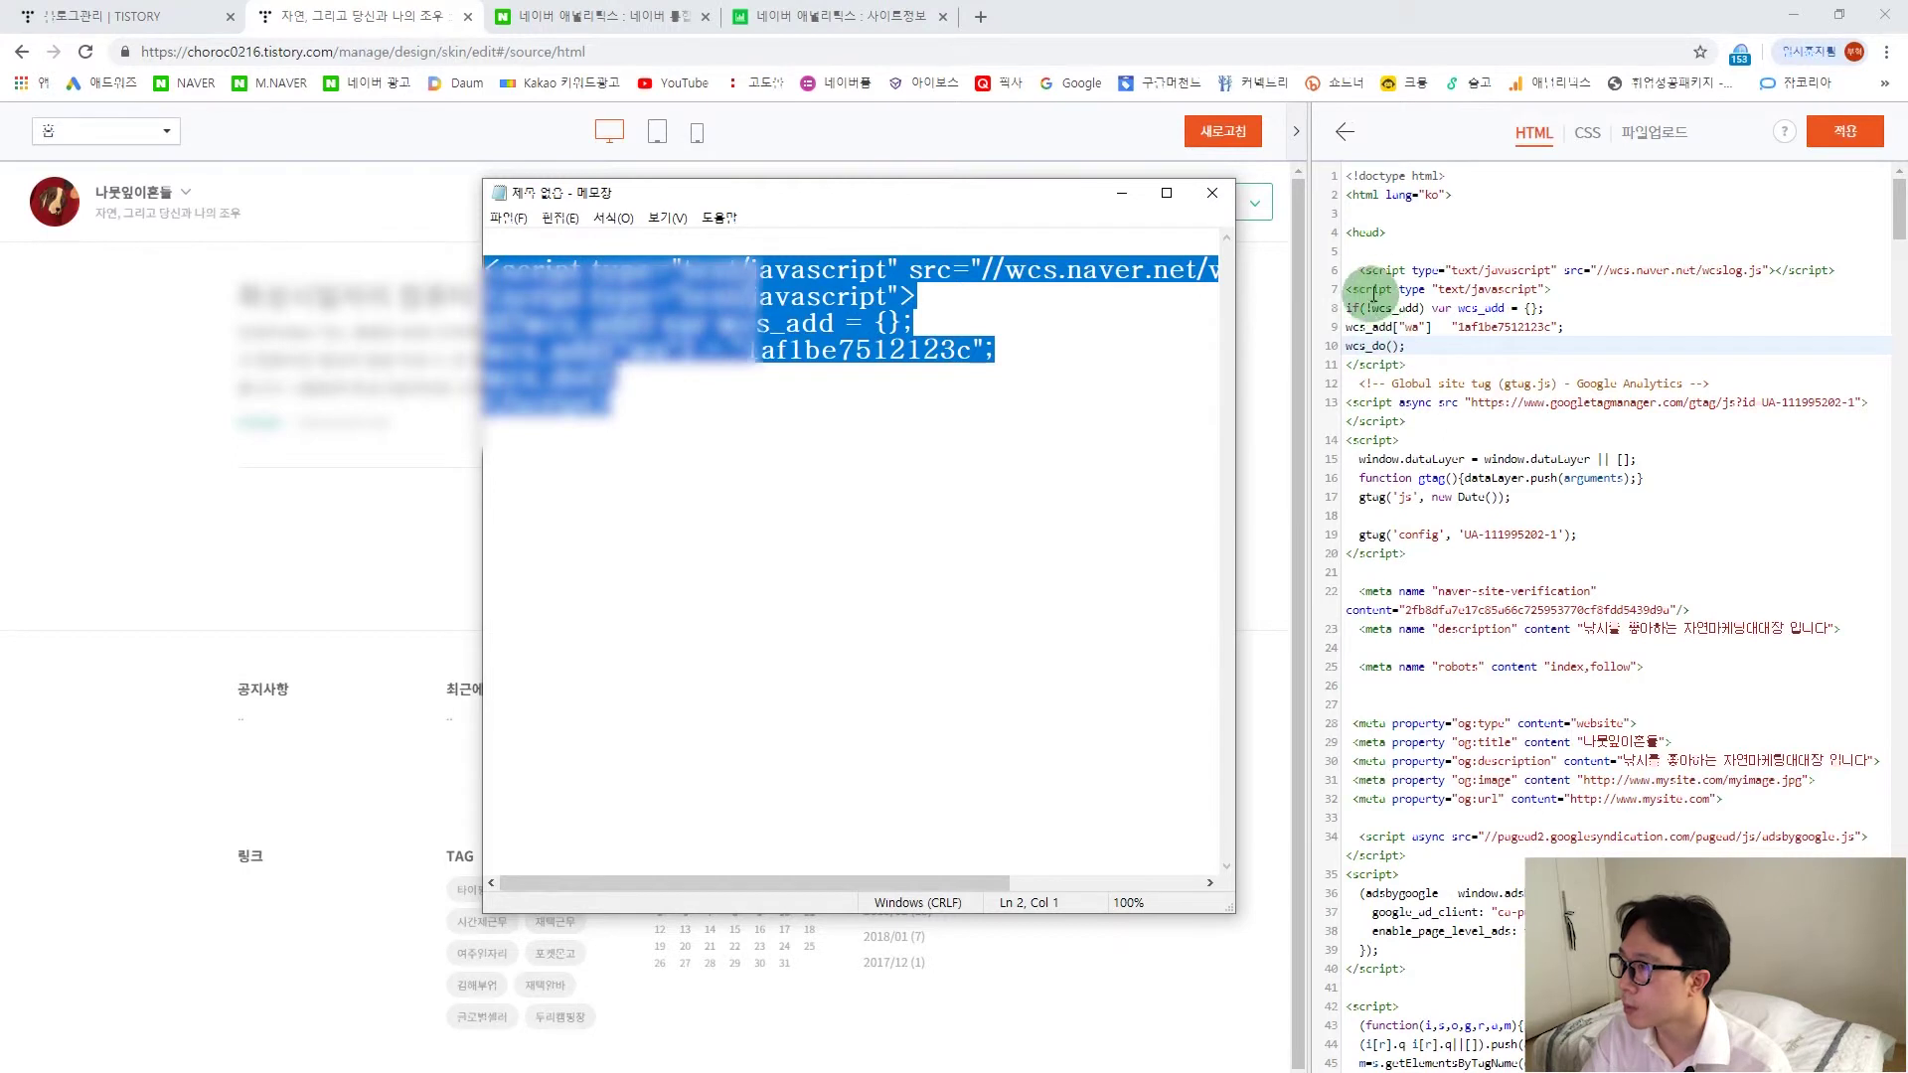
left_click(1211, 193)
left_click(1045, 587)
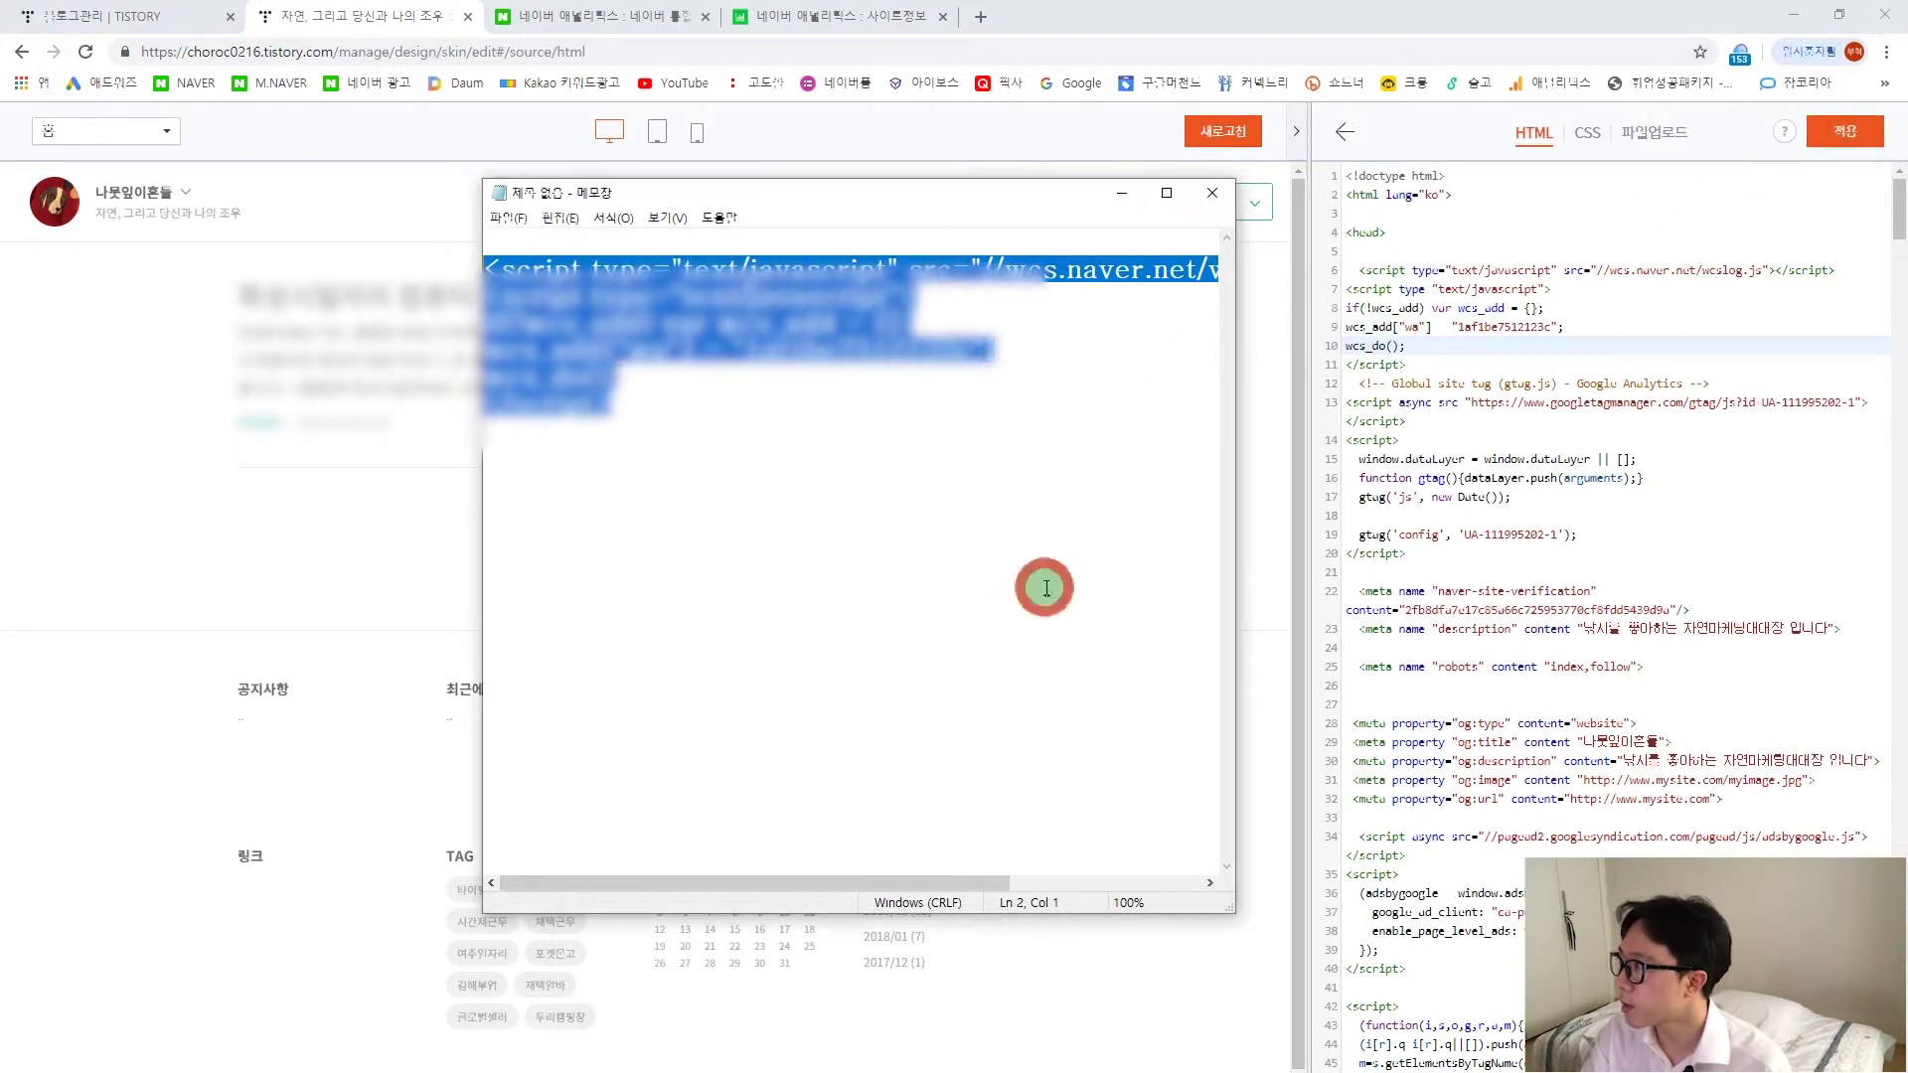
left_click(1121, 193)
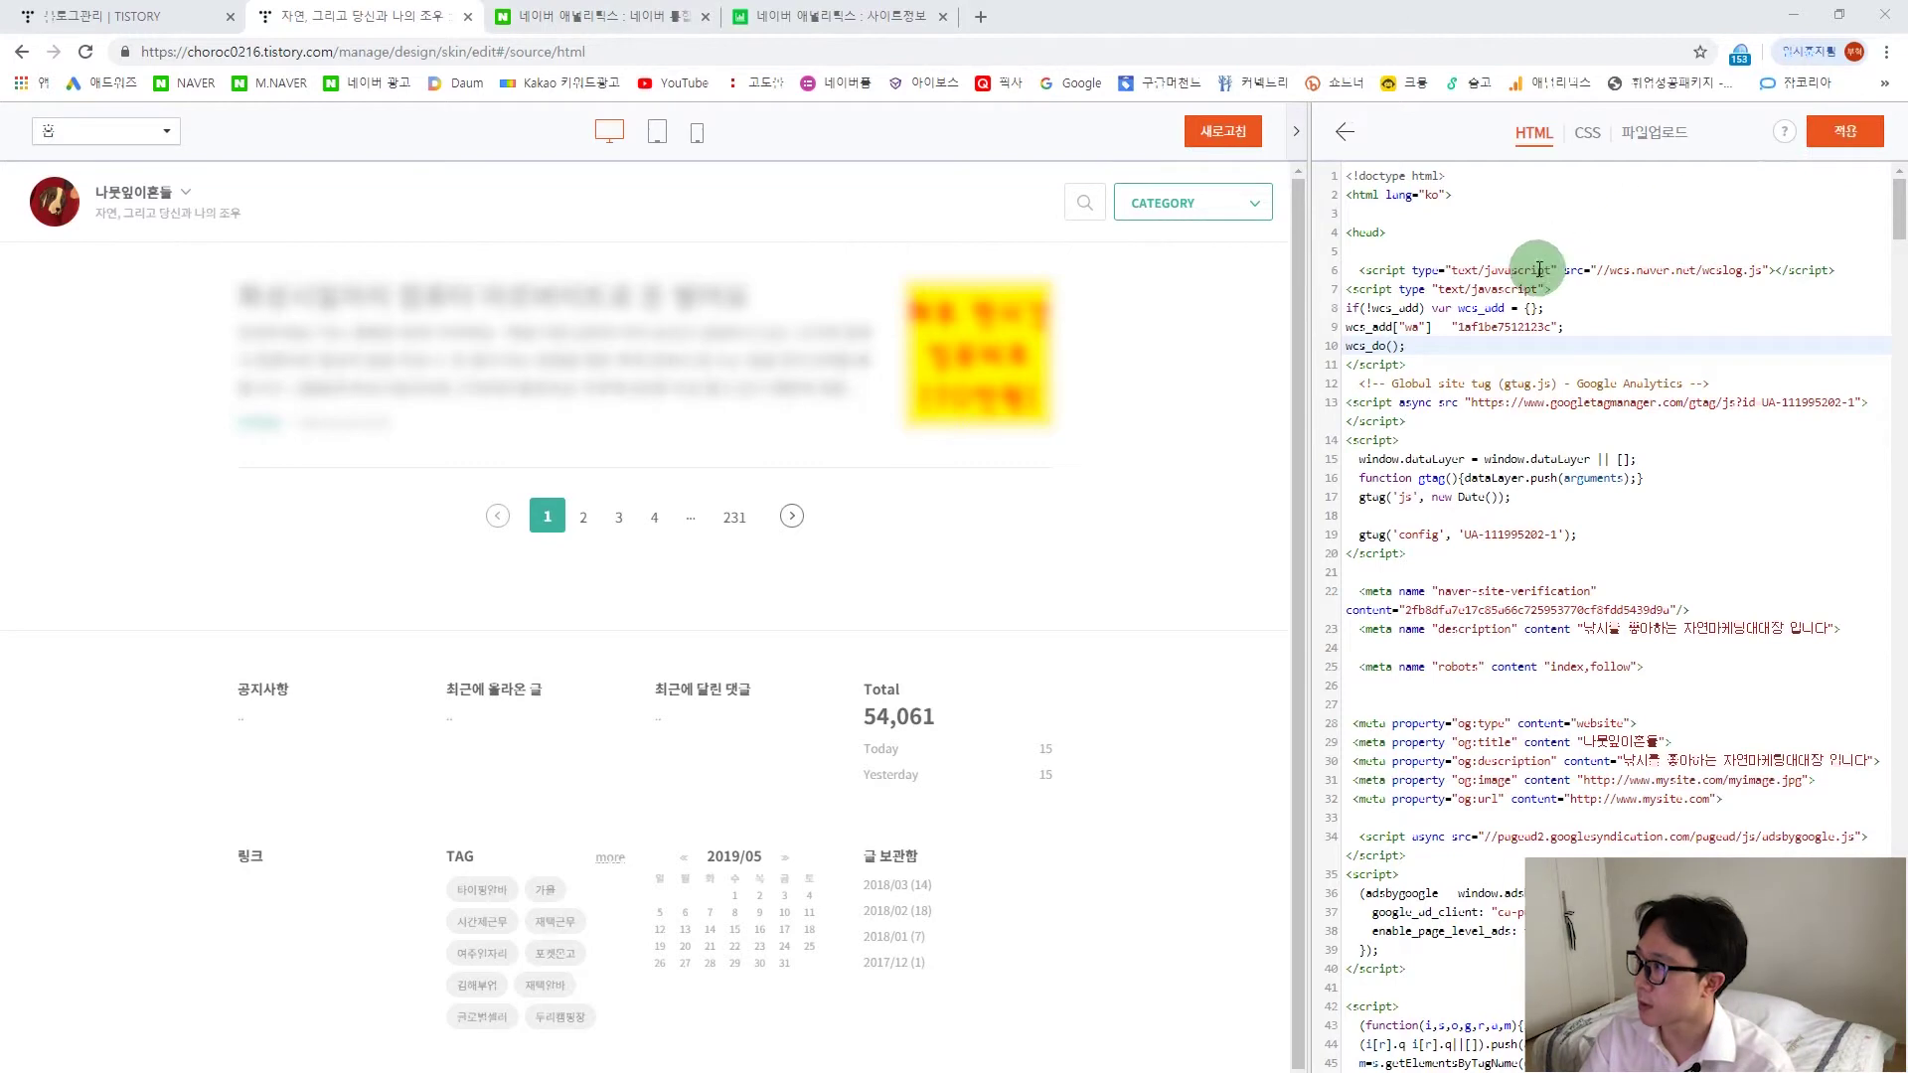
Return to the Naver Analytics page and open the site status dashboard from its home page.
left_click(576, 14)
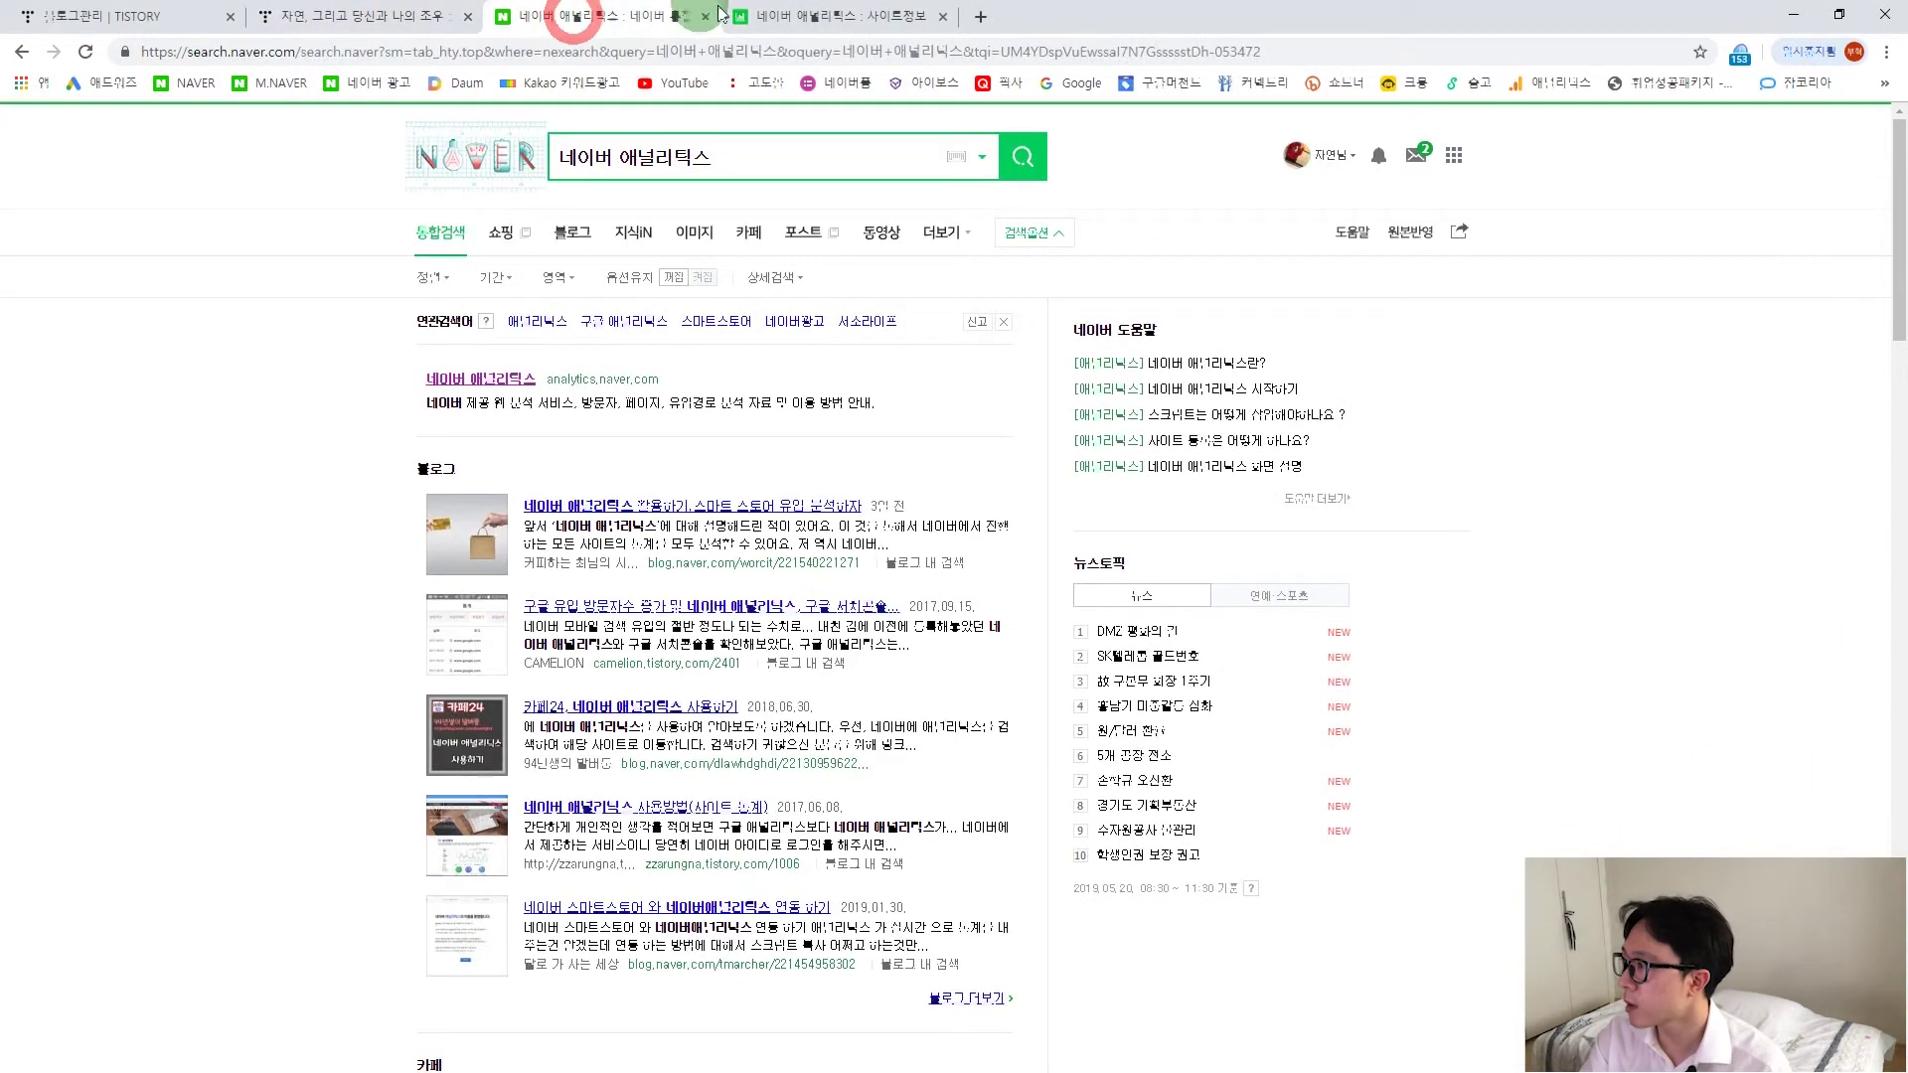
left_click(775, 16)
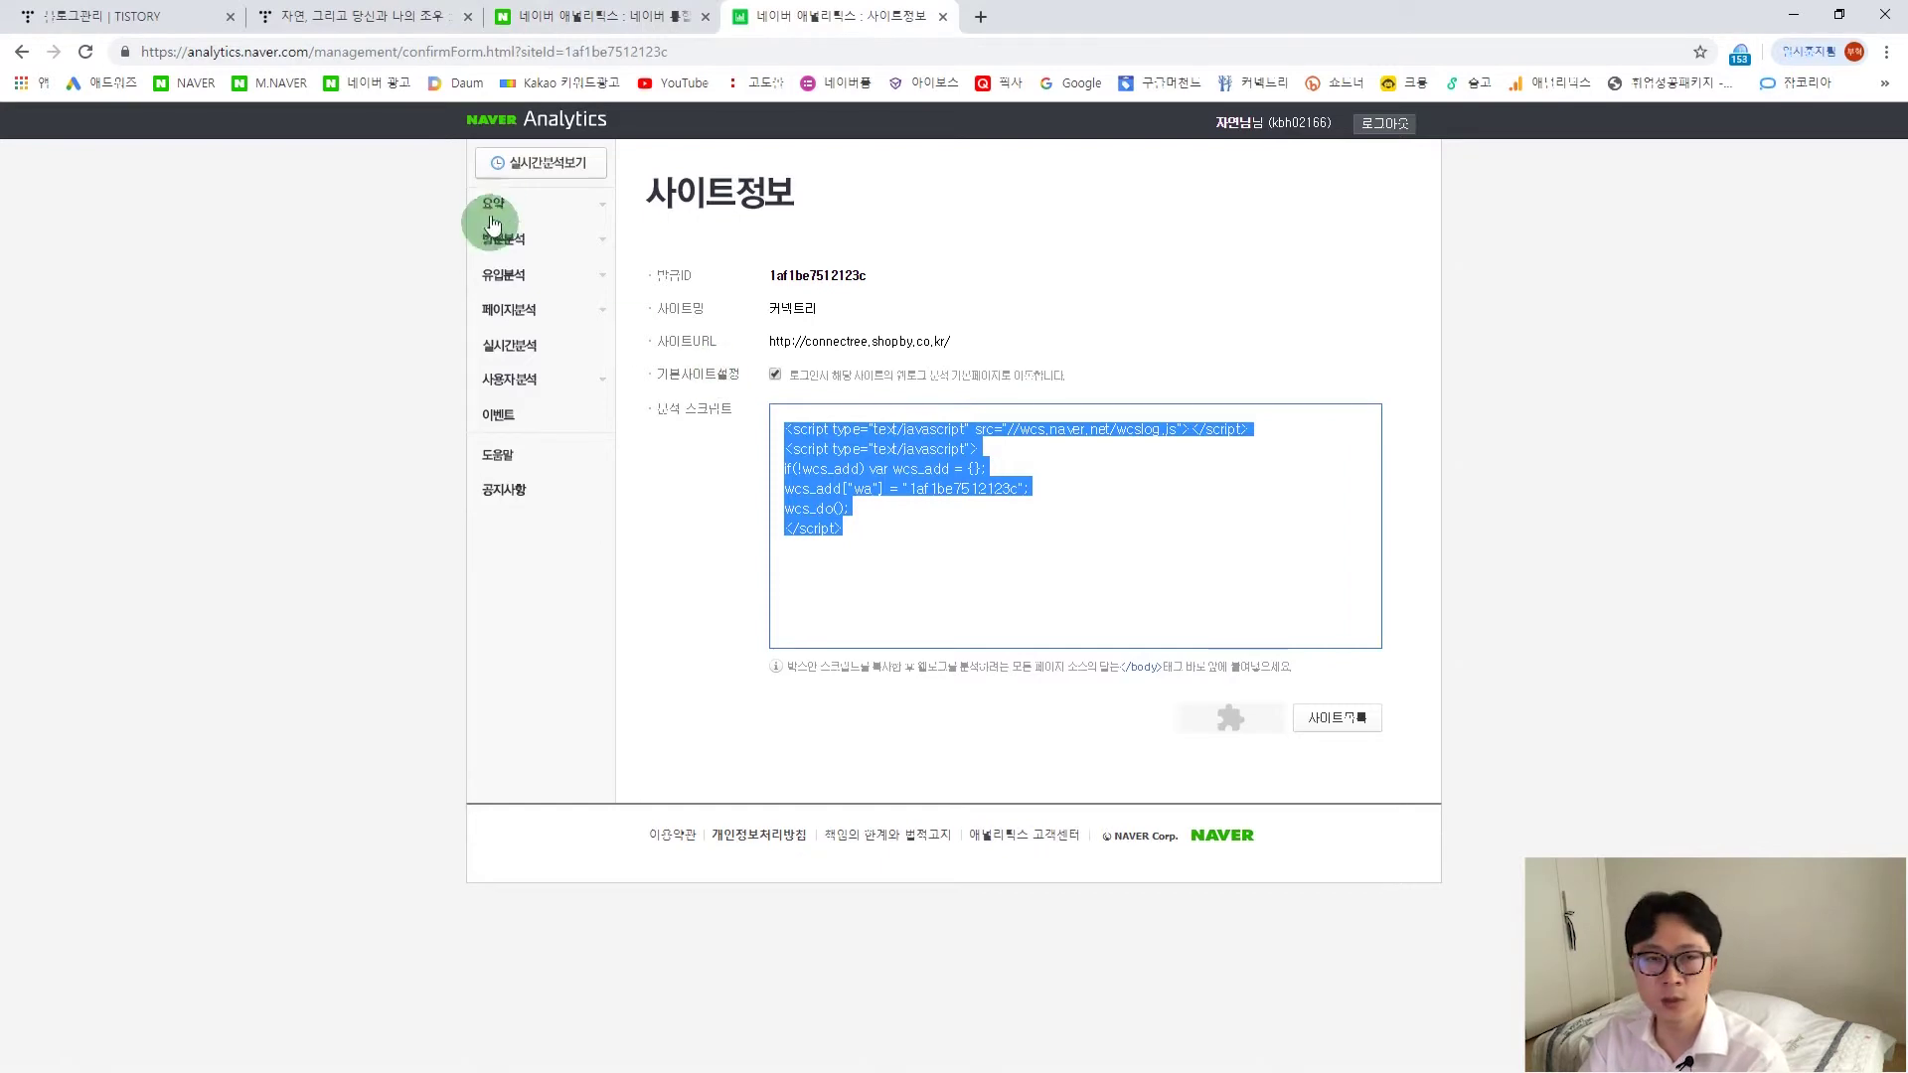
left_click(532, 151)
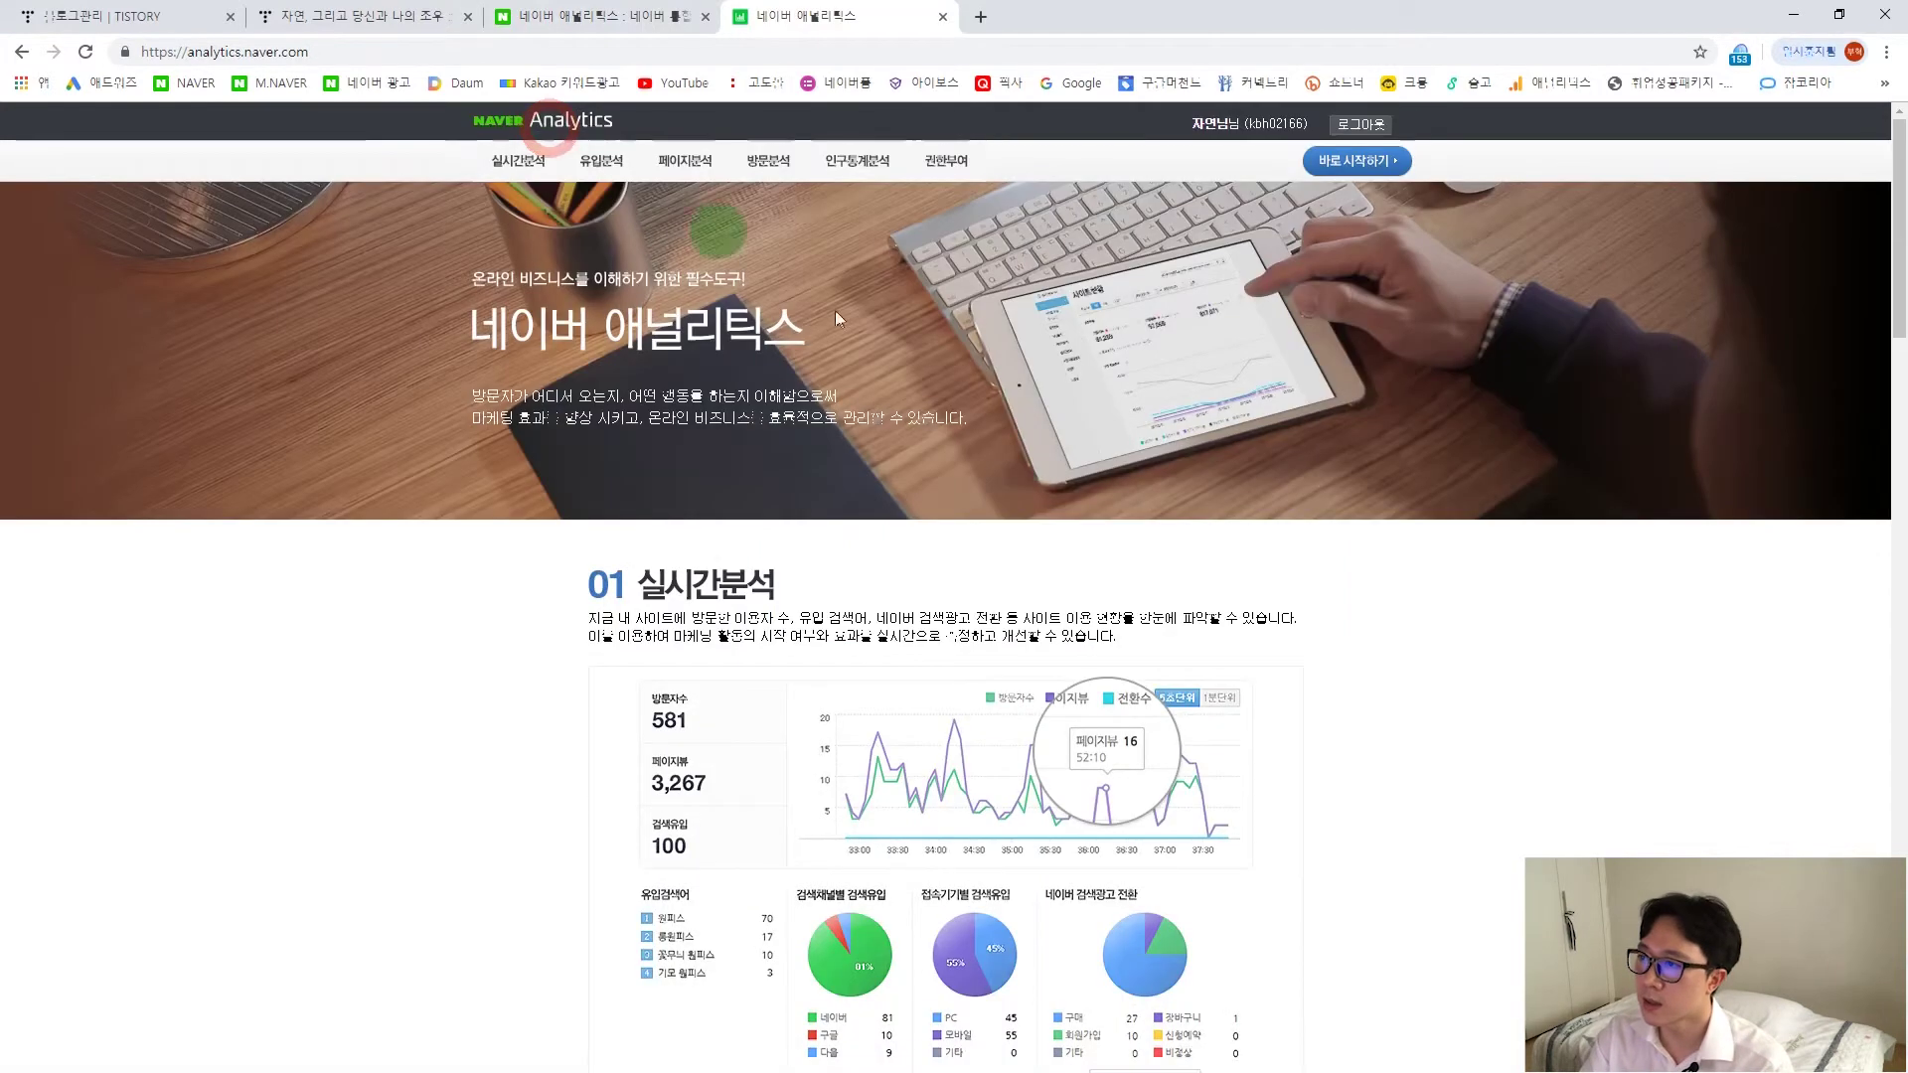
left_click(1351, 161)
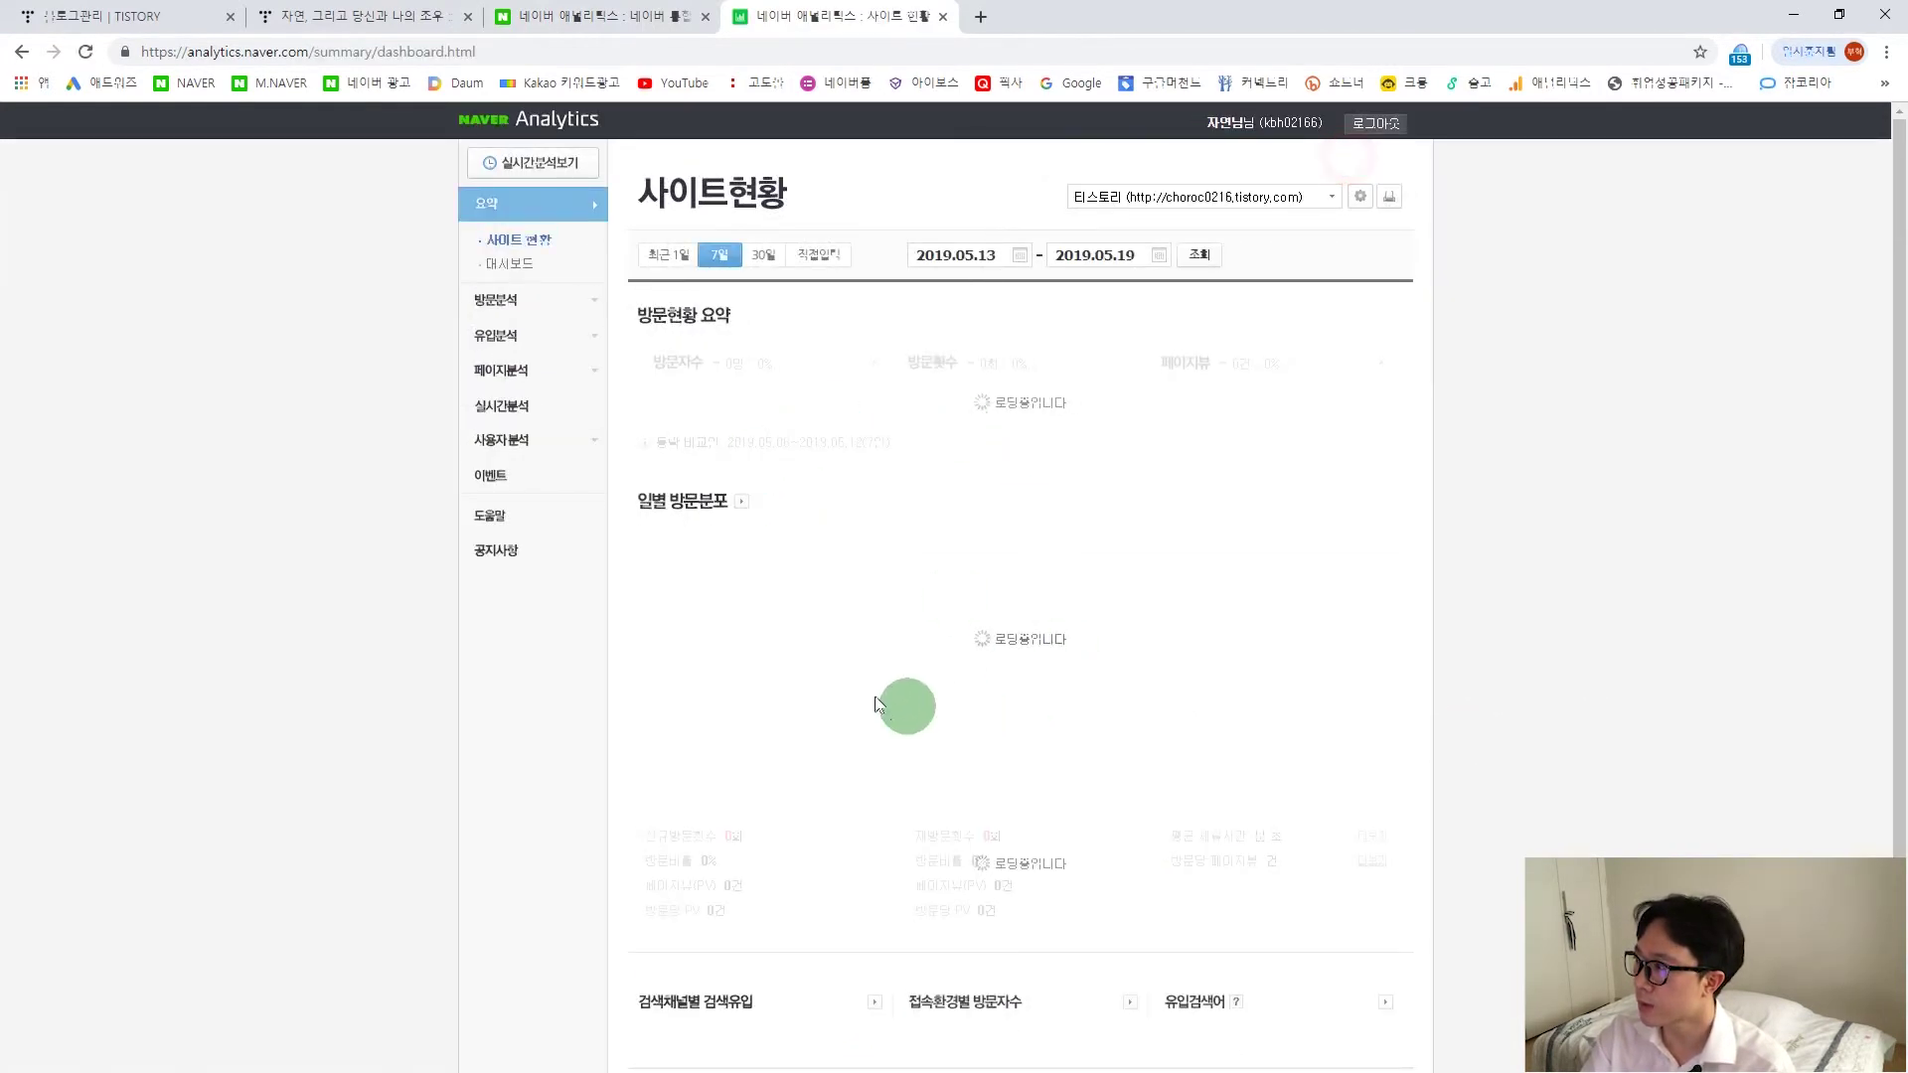